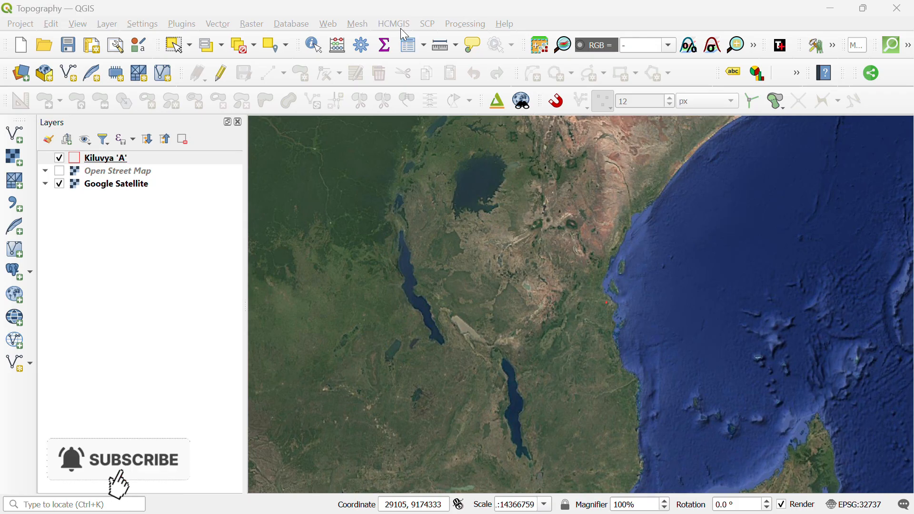
Zoom the map to the Kiluvya 'A' layer's extent.
{"action": "left_click", "coordinate": [195, 164]}
{"action": "right_click", "coordinate": [192, 160]}
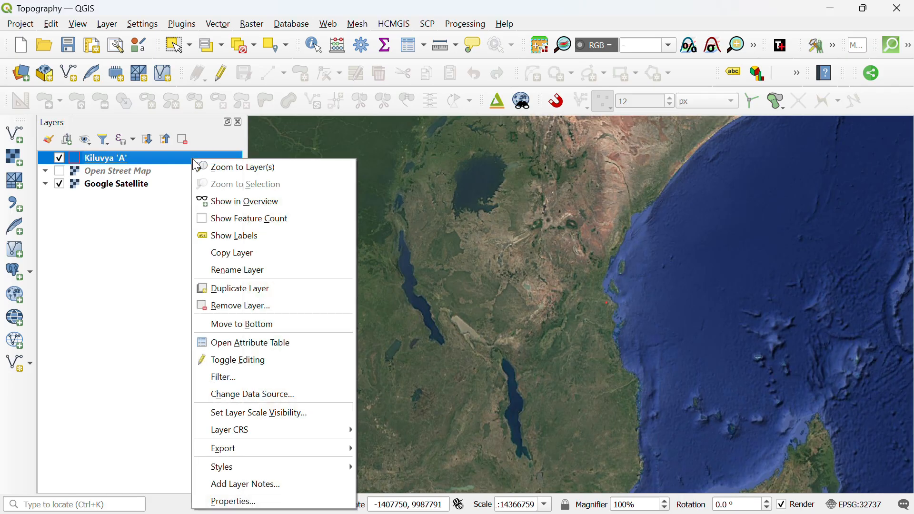
{"action": "left_click", "coordinate": [238, 168]}
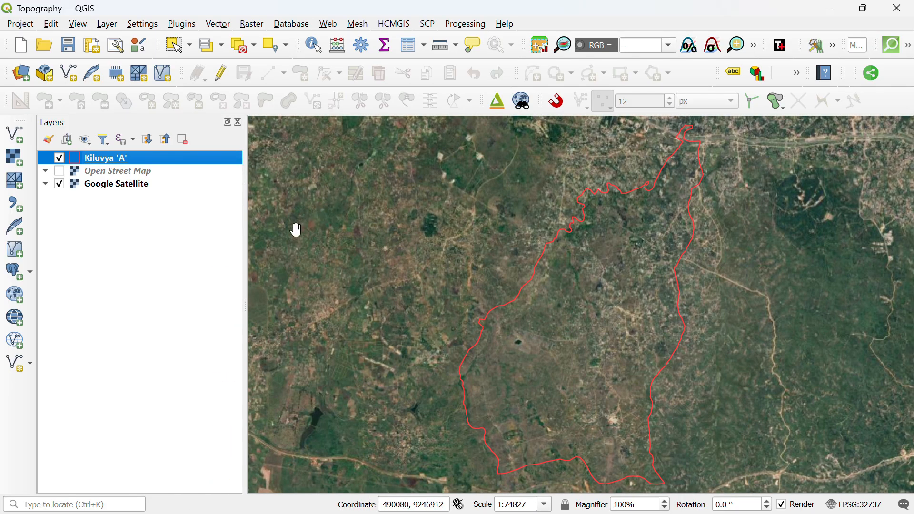
Pan to centre the Kiluvya 'A' boundary, then minimize QGIS to the desktop.
{"action": "left_click_drag", "start_coordinate": [480, 253], "coordinate": [452, 254]}
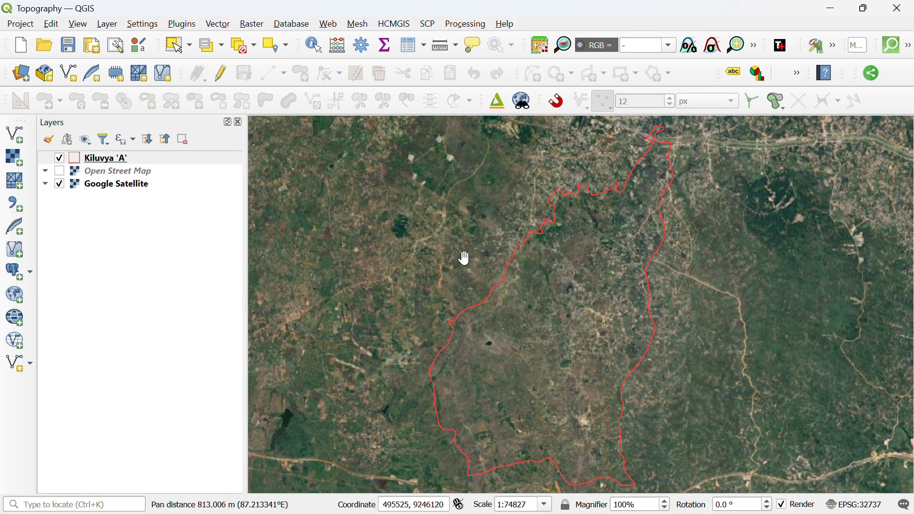
{"action": "left_click_drag", "start_coordinate": [515, 316], "coordinate": [494, 310]}
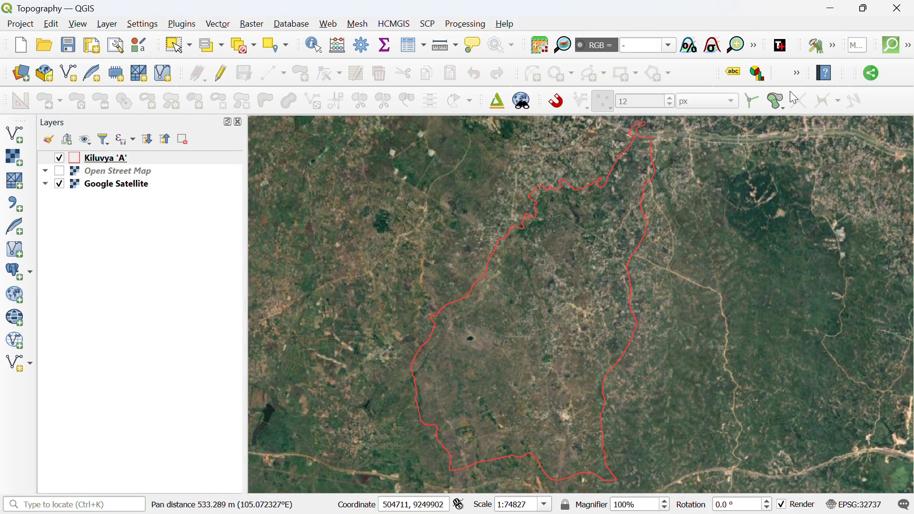
{"action": "left_click", "coordinate": [833, 8]}
Launch Google Earth Pro and open the Kiluvya 'A' shapefile through File > Open.
{"action": "mouse_move", "coordinate": [609, 512]}
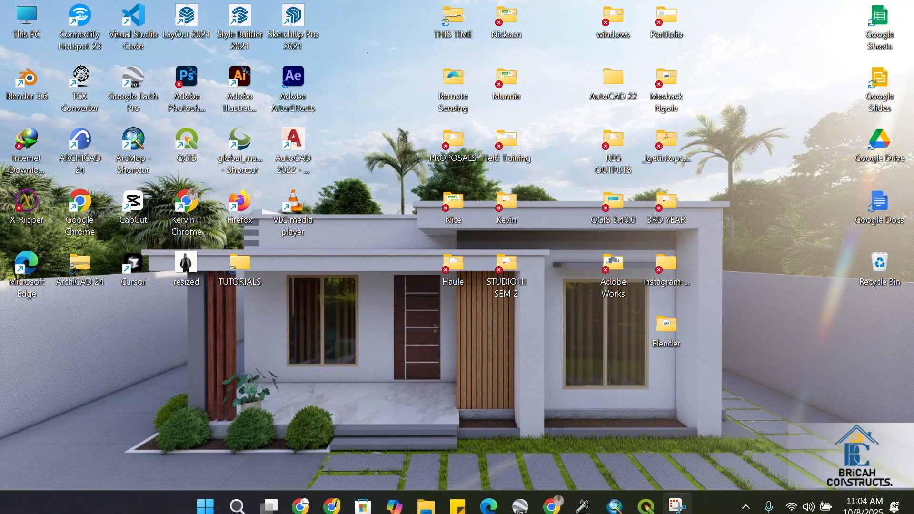
{"action": "left_click", "coordinate": [522, 498]}
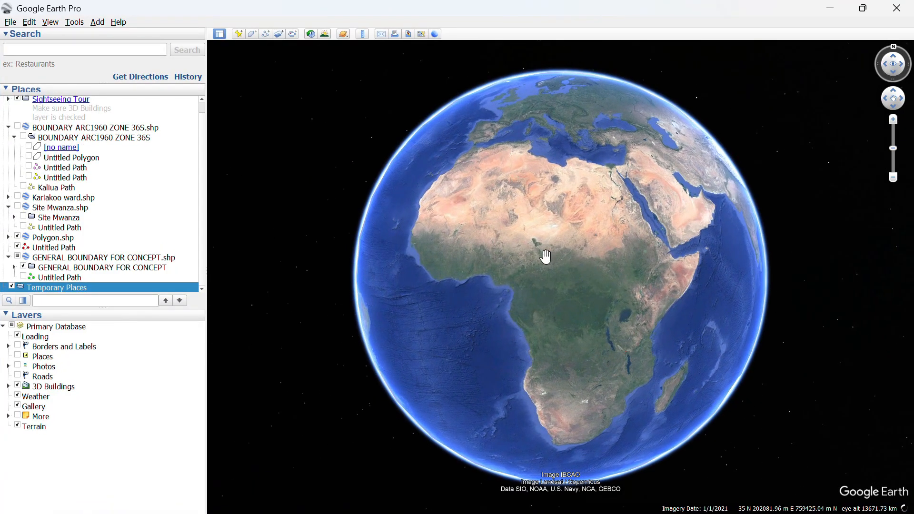
{"action": "left_click", "coordinate": [11, 22]}
{"action": "left_click", "coordinate": [26, 33]}
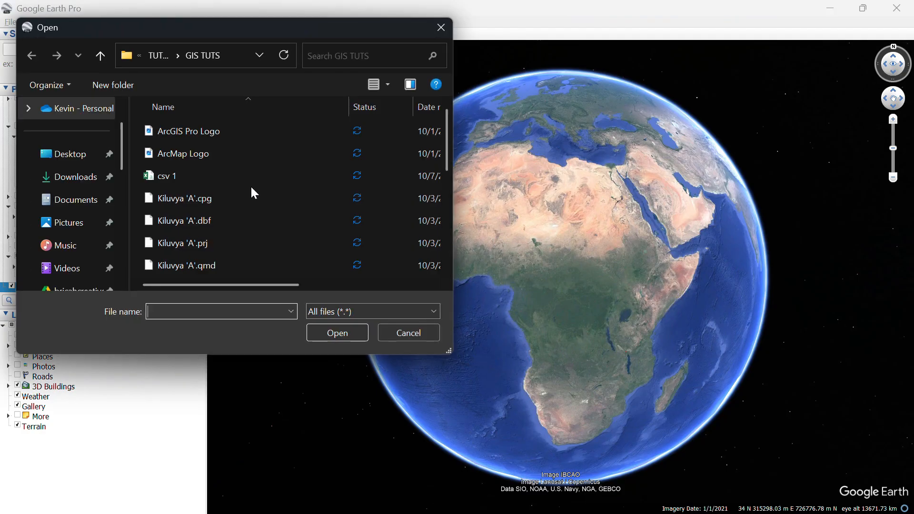
{"action": "scroll", "coordinate": [234, 191], "scroll_direction": "down", "scroll_amount": 1}
{"action": "left_click", "coordinate": [236, 223]}
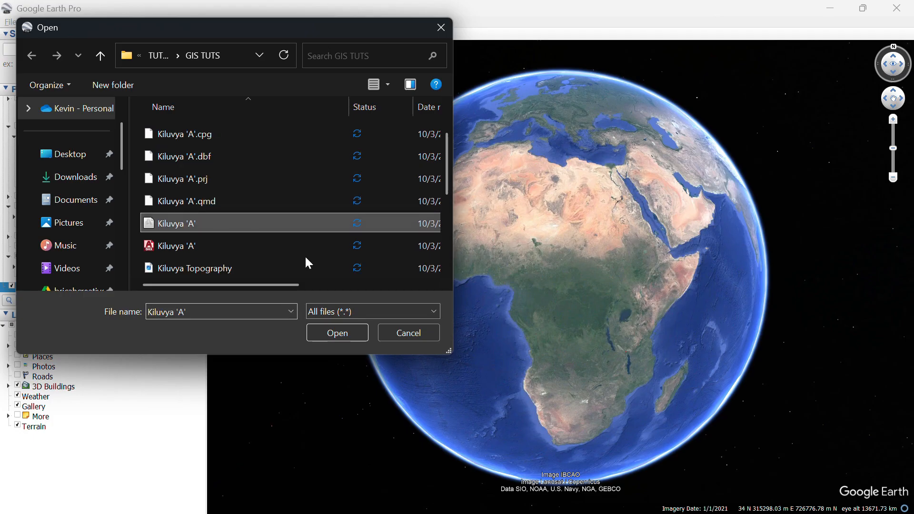
{"action": "left_click", "coordinate": [341, 330]}
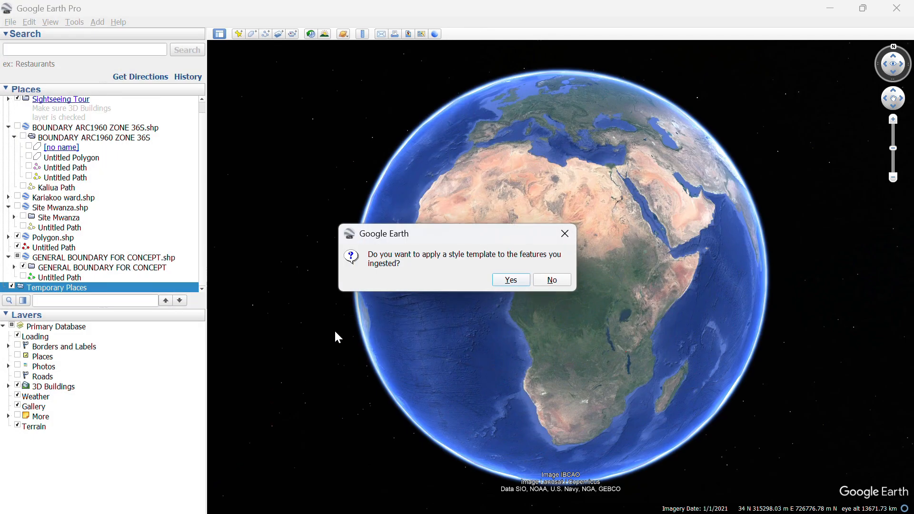
Skip the style template, tick Kiluvya 'A'.shp in Temporary Places, and tilt the view over it.
{"action": "left_click", "coordinate": [552, 278]}
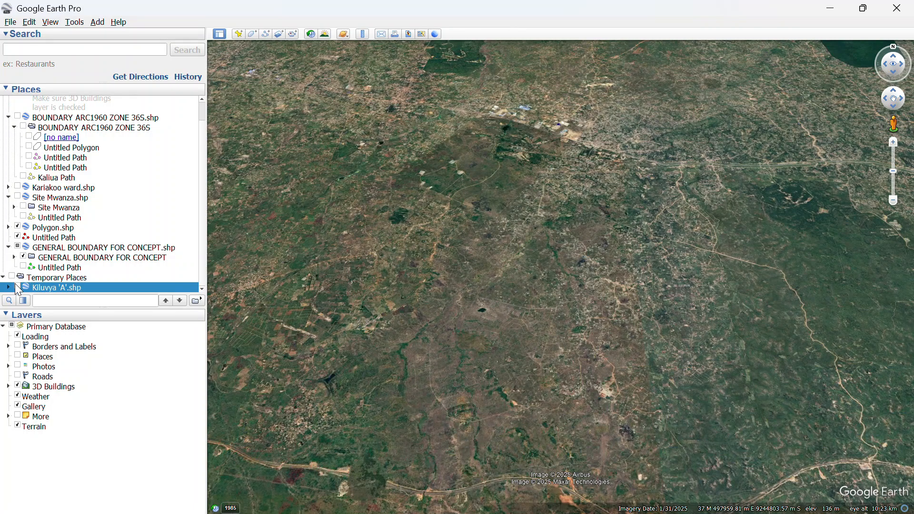
{"action": "left_click", "coordinate": [17, 286]}
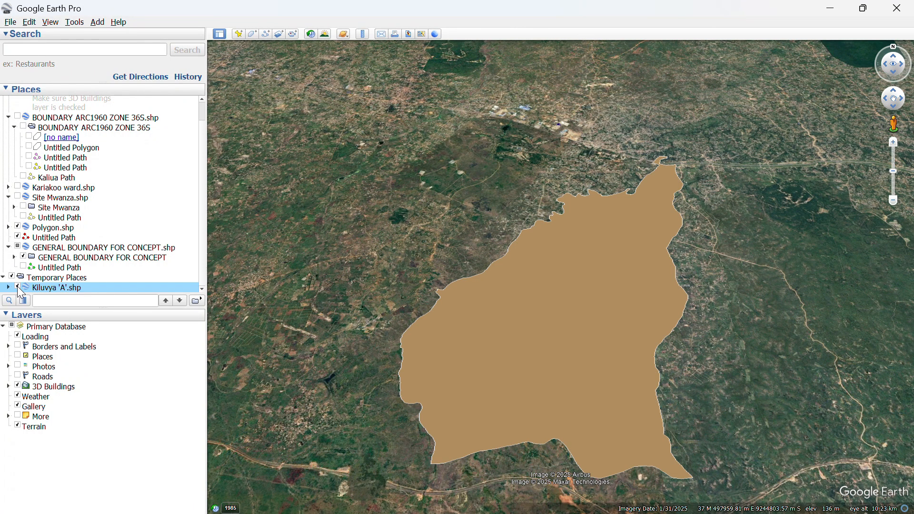
{"action": "left_click_drag", "start_coordinate": [582, 358], "coordinate": [563, 140]}
{"action": "scroll", "coordinate": [415, 256], "scroll_direction": "down", "scroll_amount": 3}
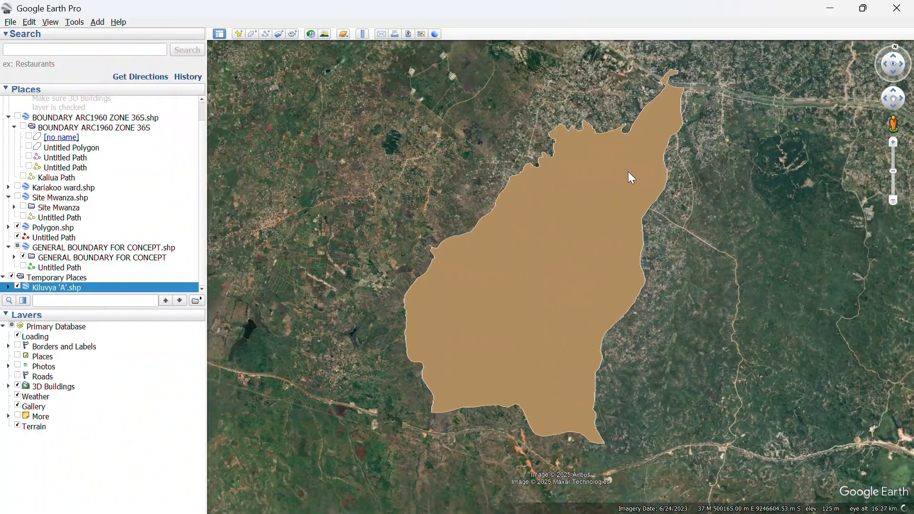
In Kiluvya 'A'.shp properties, set the area style to Outlined with no fill.
{"action": "right_click", "coordinate": [40, 288]}
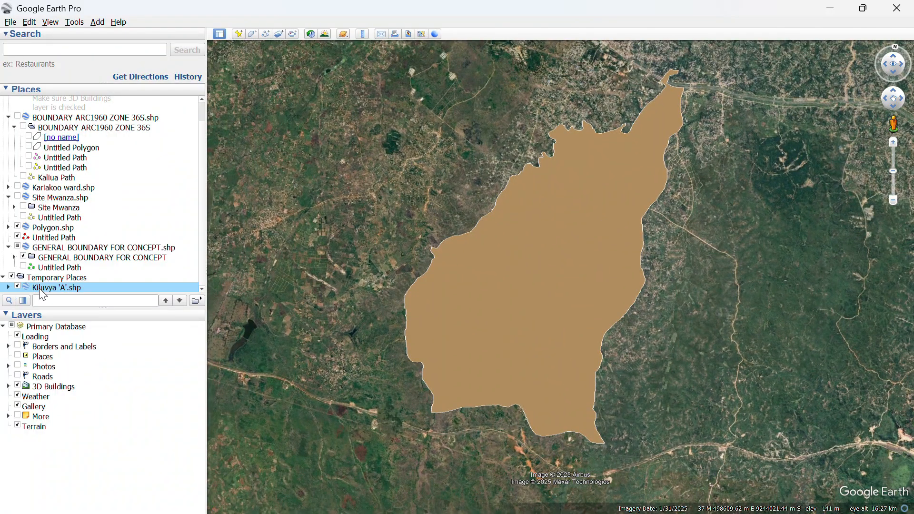
{"action": "left_click", "coordinate": [76, 455]}
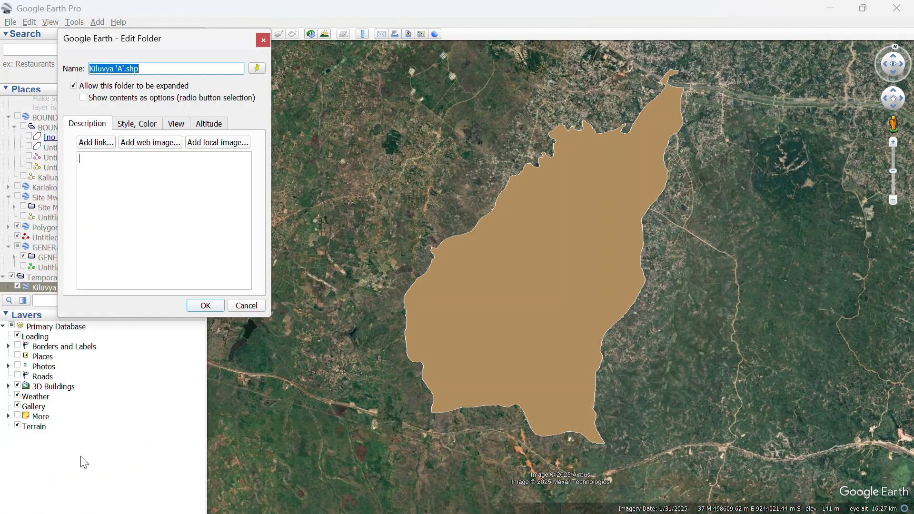
{"action": "left_click", "coordinate": [209, 125]}
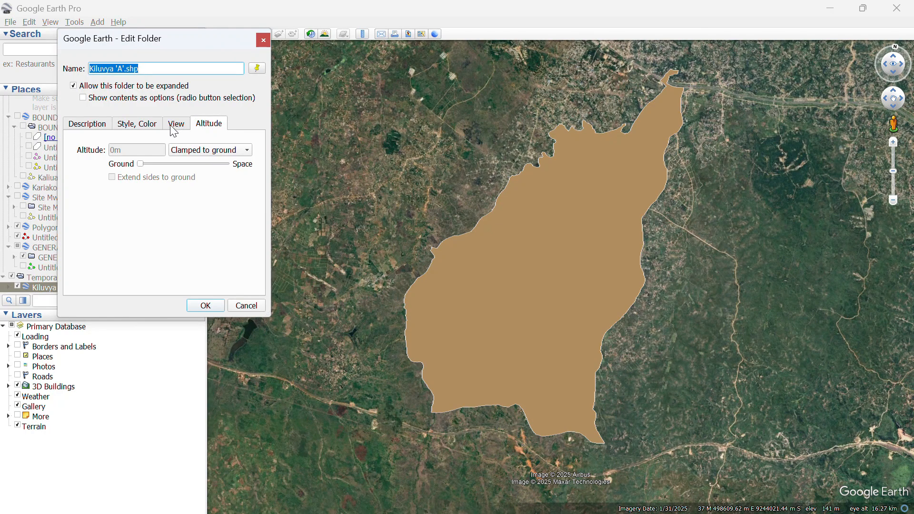
{"action": "left_click", "coordinate": [139, 125]}
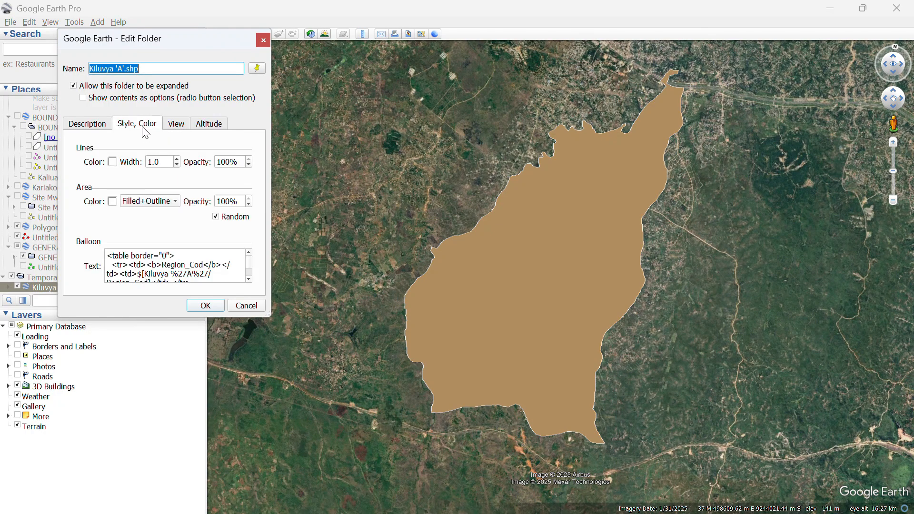
{"action": "left_click", "coordinate": [160, 204]}
{"action": "left_click", "coordinate": [151, 191]}
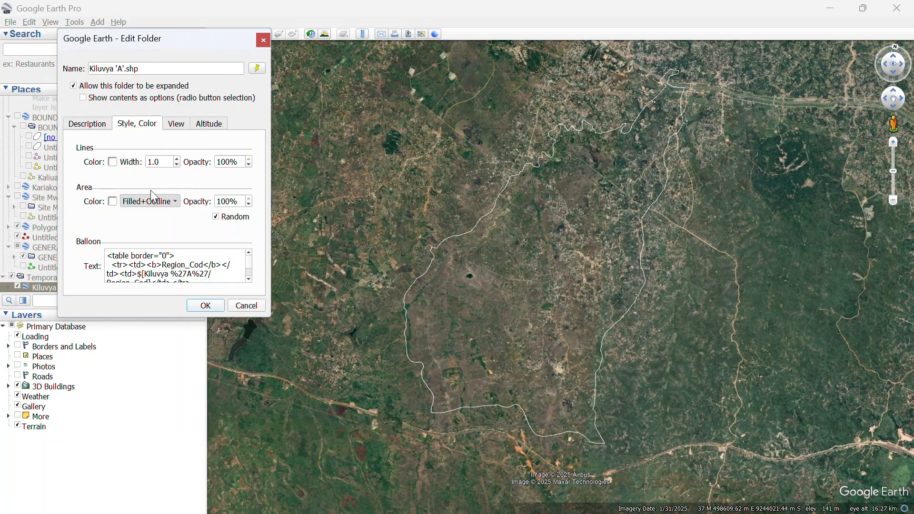
Make the boundary line red and two steps thicker, then apply the style.
{"action": "left_click", "coordinate": [113, 162]}
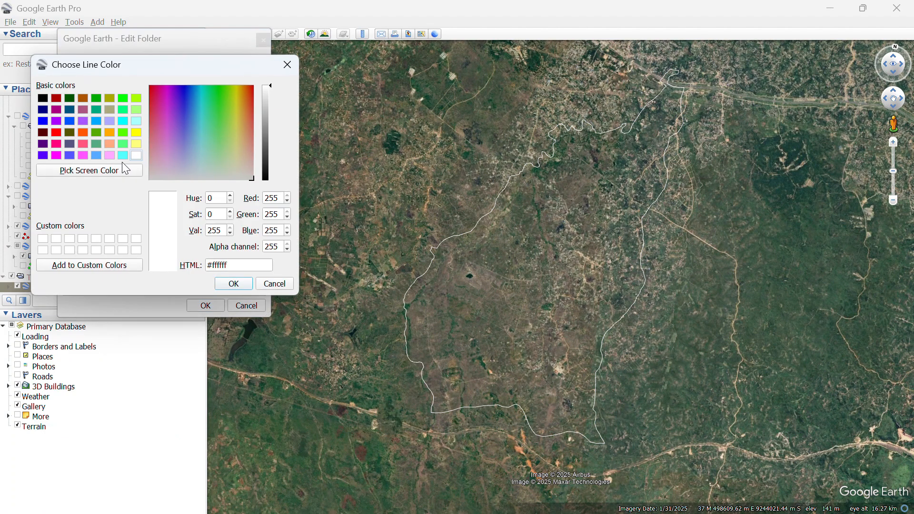
{"action": "left_click", "coordinate": [56, 133]}
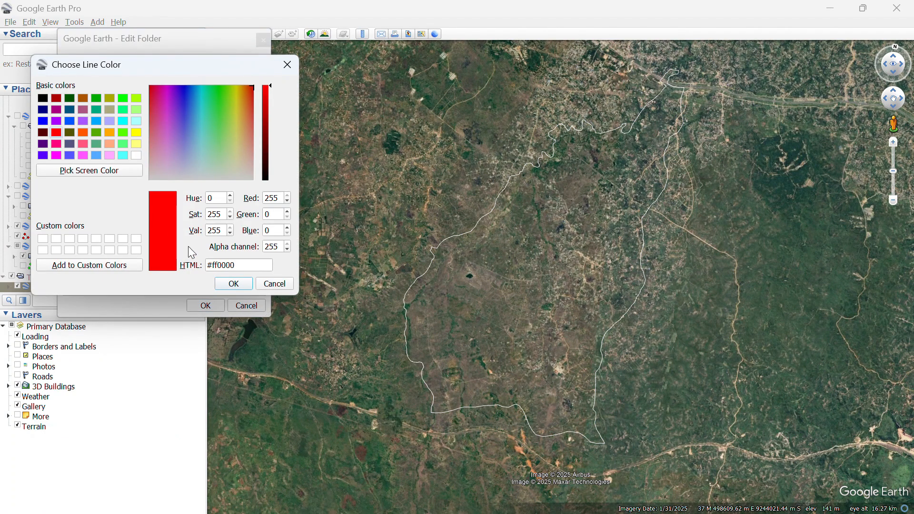
{"action": "left_click", "coordinate": [234, 284]}
{"action": "left_click", "coordinate": [177, 160]}
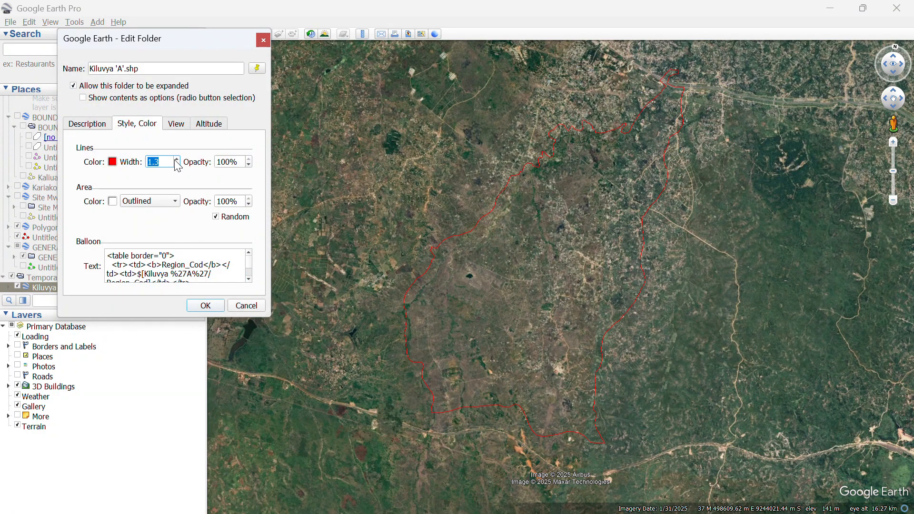
{"action": "left_click", "coordinate": [177, 160]}
{"action": "left_click", "coordinate": [176, 160]}
{"action": "left_click", "coordinate": [176, 160]}
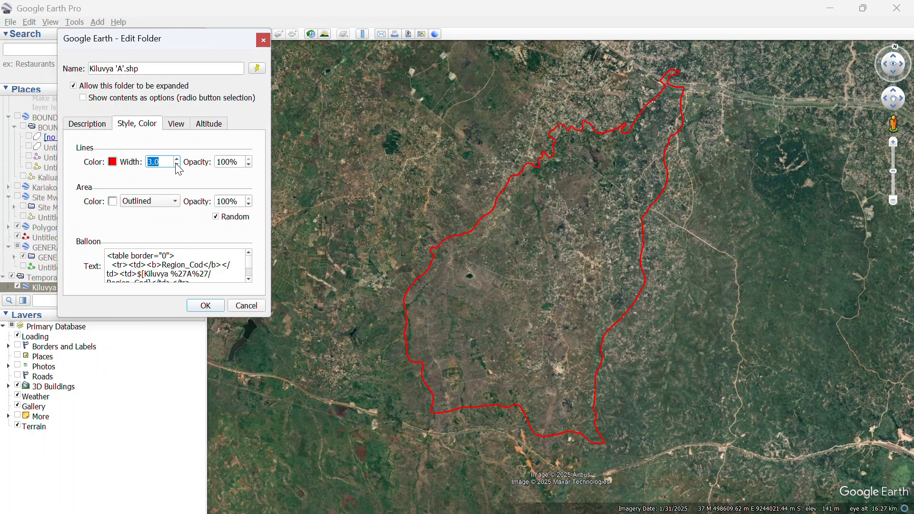
{"action": "left_click", "coordinate": [205, 305]}
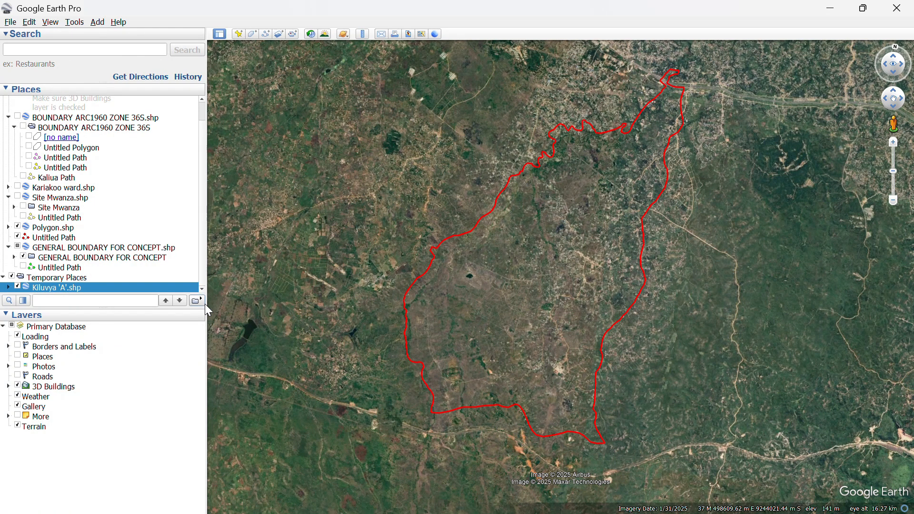
{"action": "scroll", "coordinate": [317, 386], "scroll_direction": "down", "scroll_amount": 2}
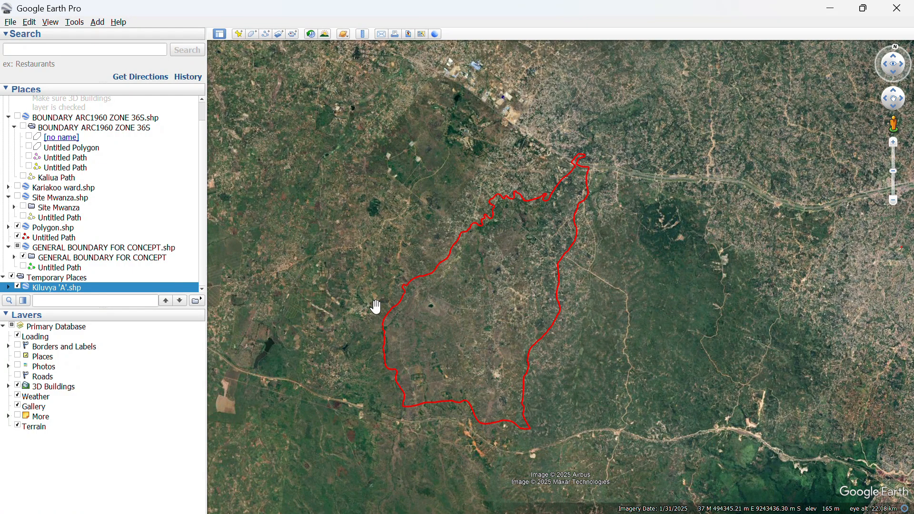
{"action": "left_click", "coordinate": [265, 34]}
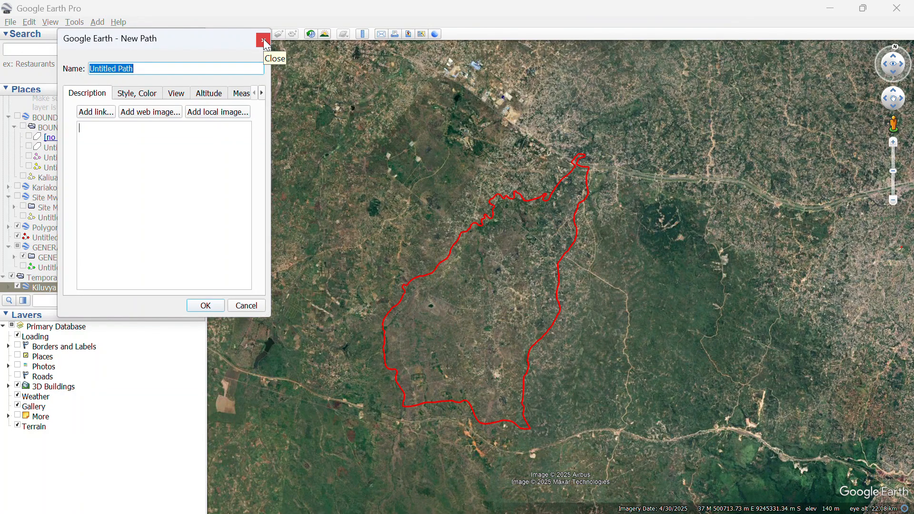
{"action": "left_click", "coordinate": [265, 42]}
{"action": "scroll", "coordinate": [481, 176], "scroll_direction": "down", "scroll_amount": 2}
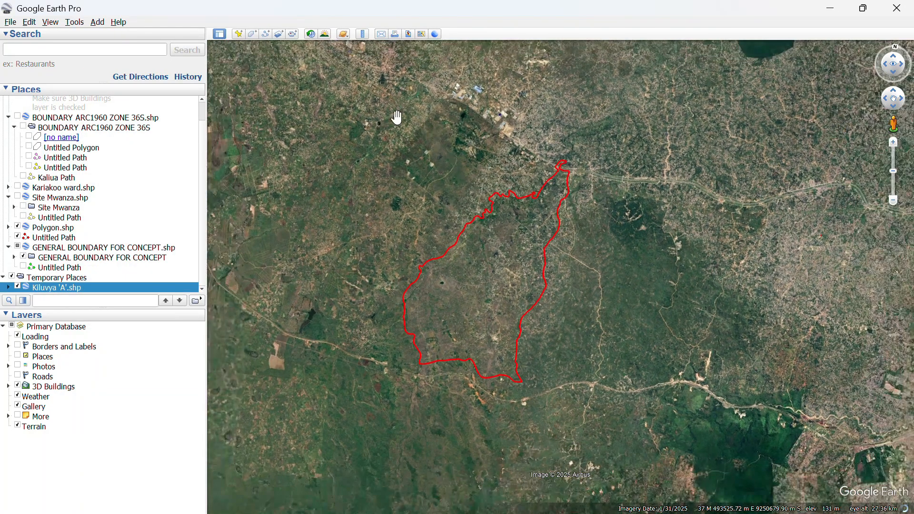
{"action": "scroll", "coordinate": [396, 118], "scroll_direction": "up", "scroll_amount": 2}
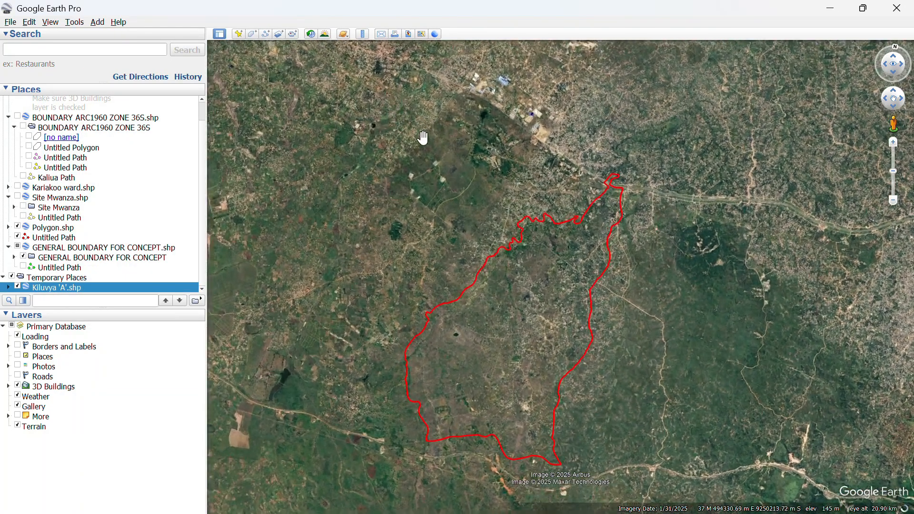
{"action": "scroll", "coordinate": [536, 150], "scroll_direction": "down", "scroll_amount": 2}
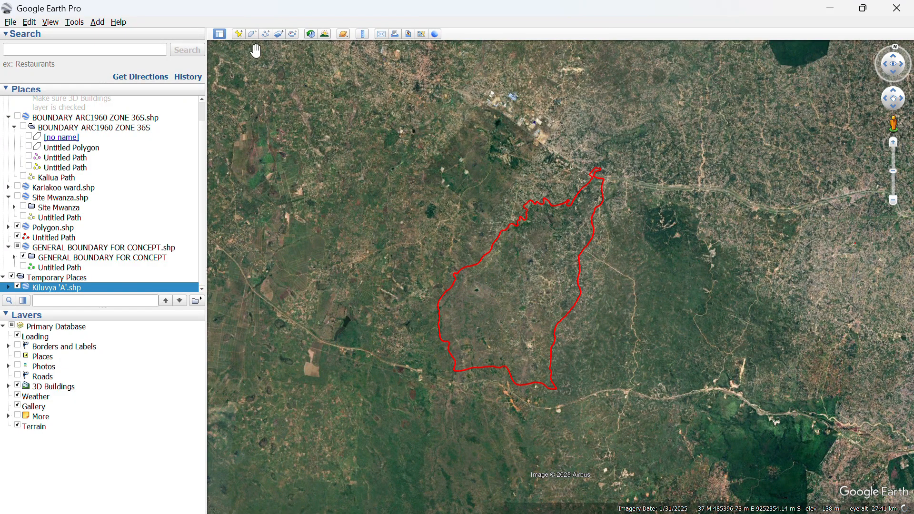
Start a new polygon with Meters as the perimeter unit and area set to Outlined.
{"action": "left_click", "coordinate": [252, 34]}
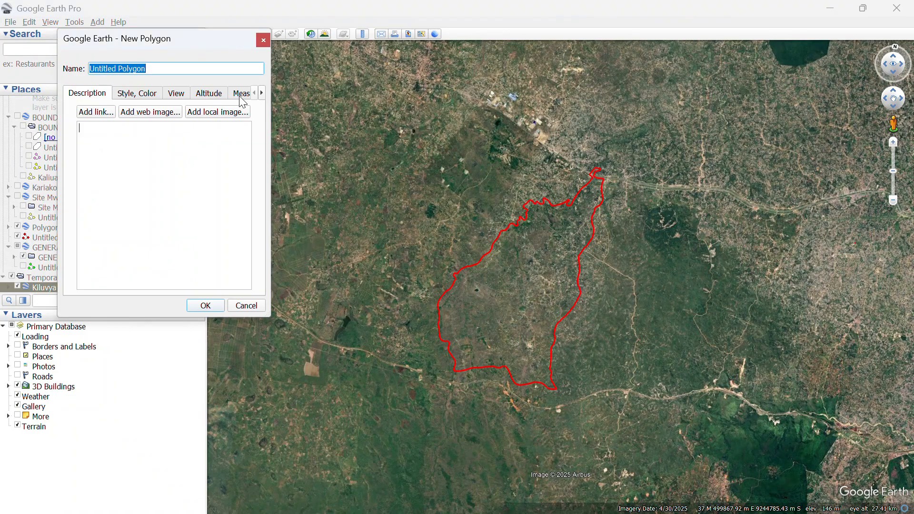
{"action": "left_click", "coordinate": [240, 94]}
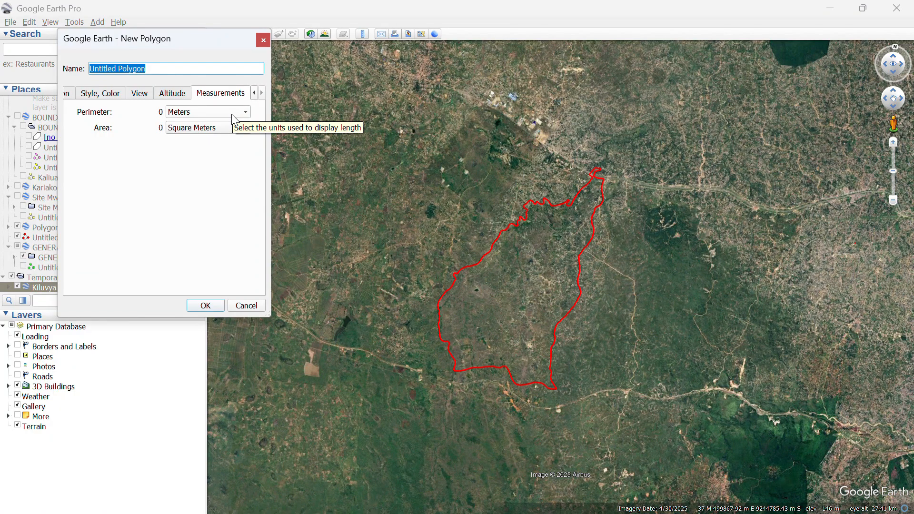
{"action": "left_click", "coordinate": [231, 115]}
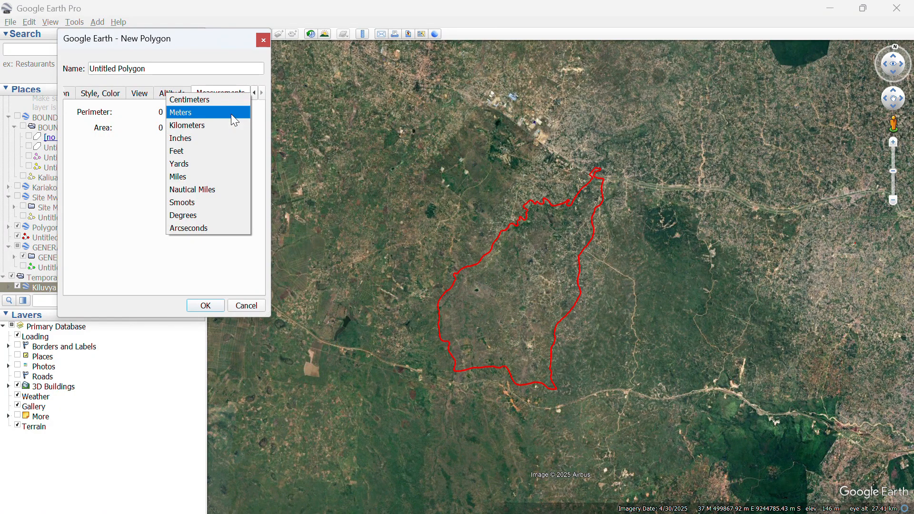
{"action": "left_click", "coordinate": [231, 115]}
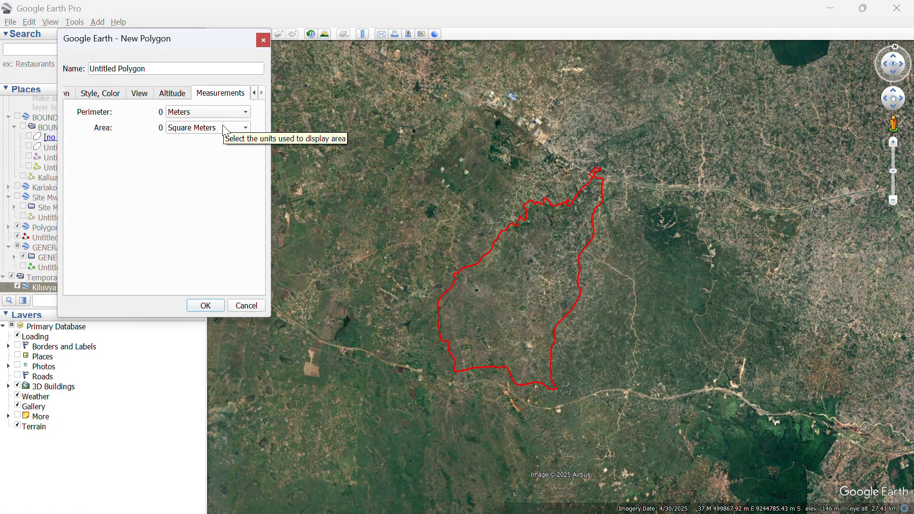
{"action": "left_click", "coordinate": [173, 94]}
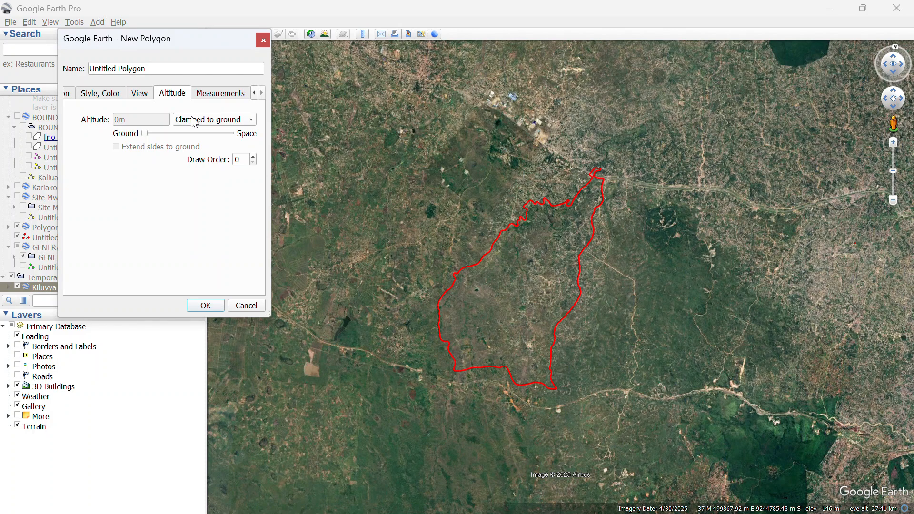
{"action": "left_click", "coordinate": [101, 94]}
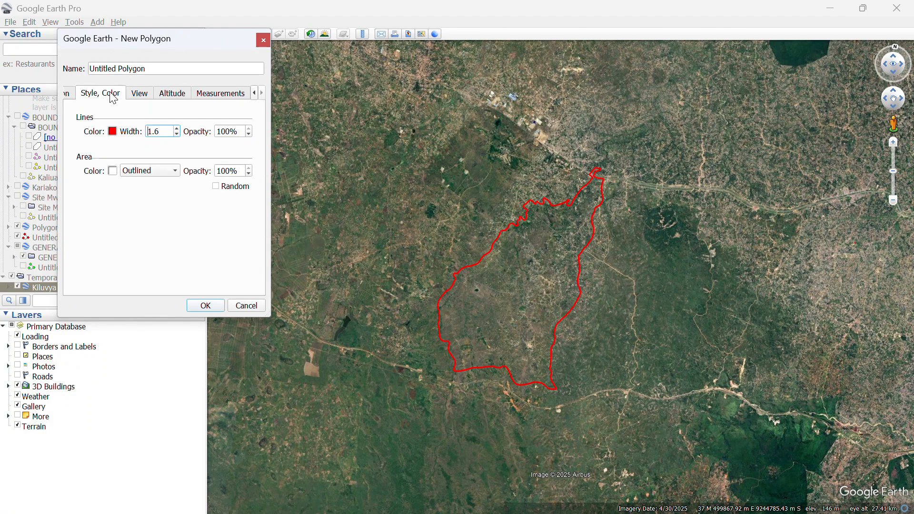
{"action": "left_click", "coordinate": [139, 170]}
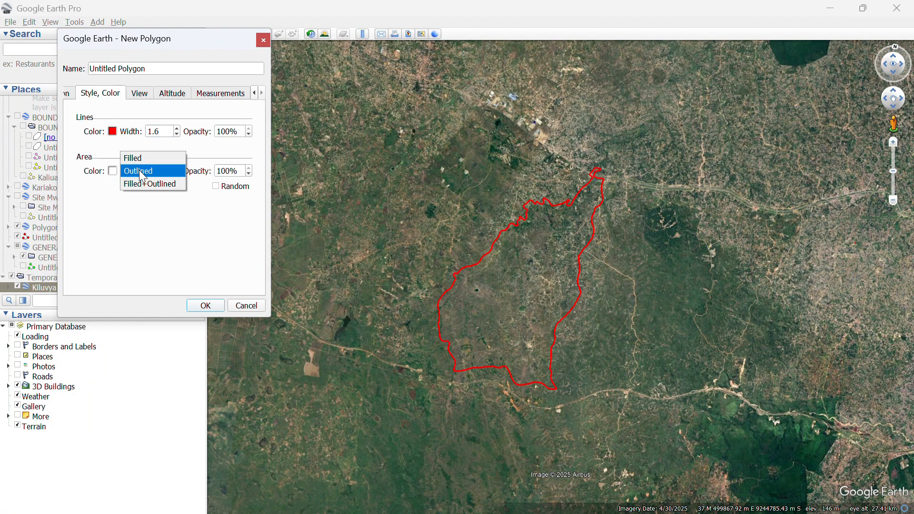
{"action": "left_click", "coordinate": [148, 175]}
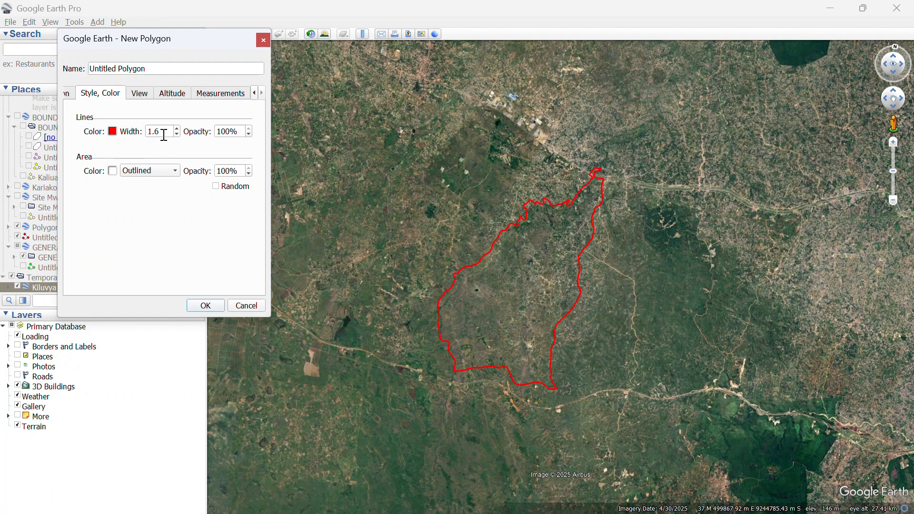
Place four corners forming a rectangle around the Kiluvya 'A' boundary.
{"action": "left_click", "coordinate": [346, 150]}
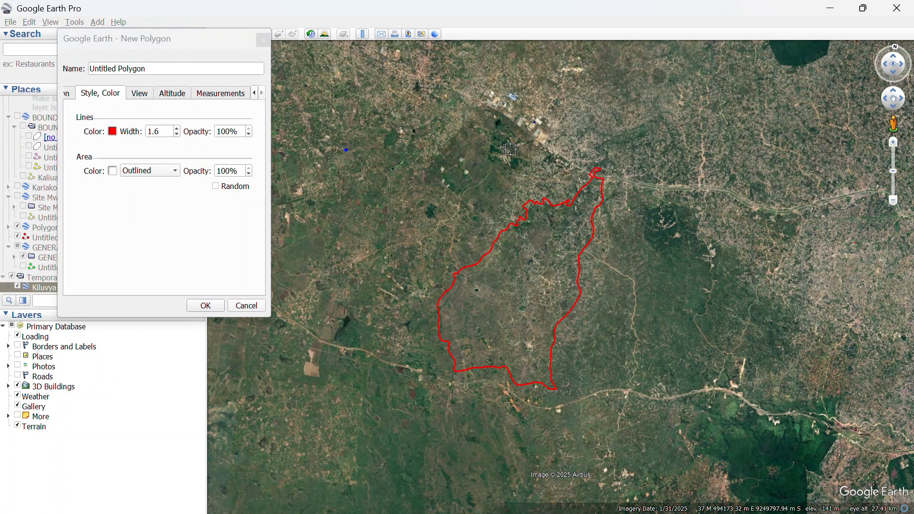
{"action": "left_click", "coordinate": [739, 151]}
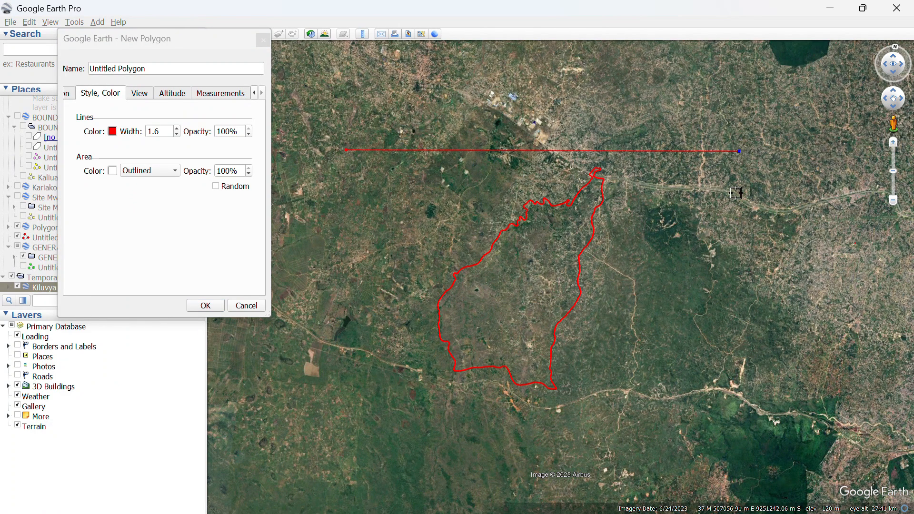
{"action": "left_click", "coordinate": [739, 426]}
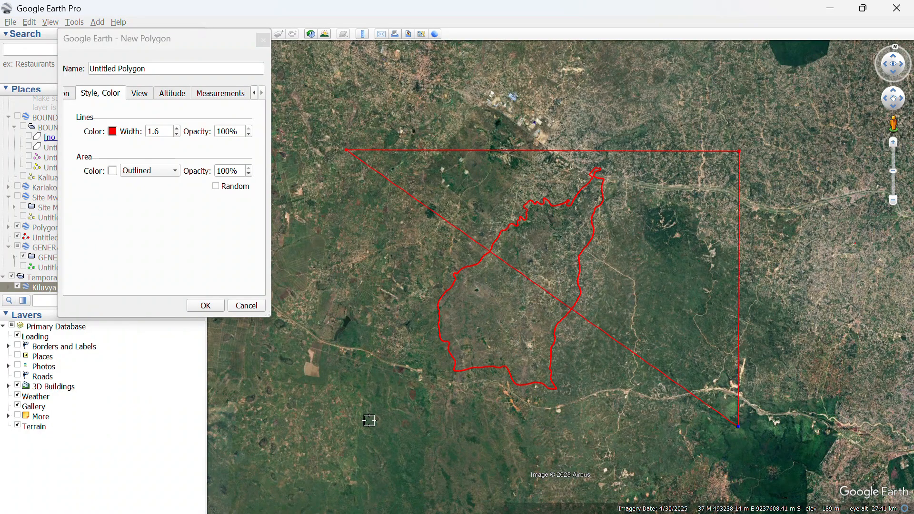
{"action": "left_click", "coordinate": [346, 427]}
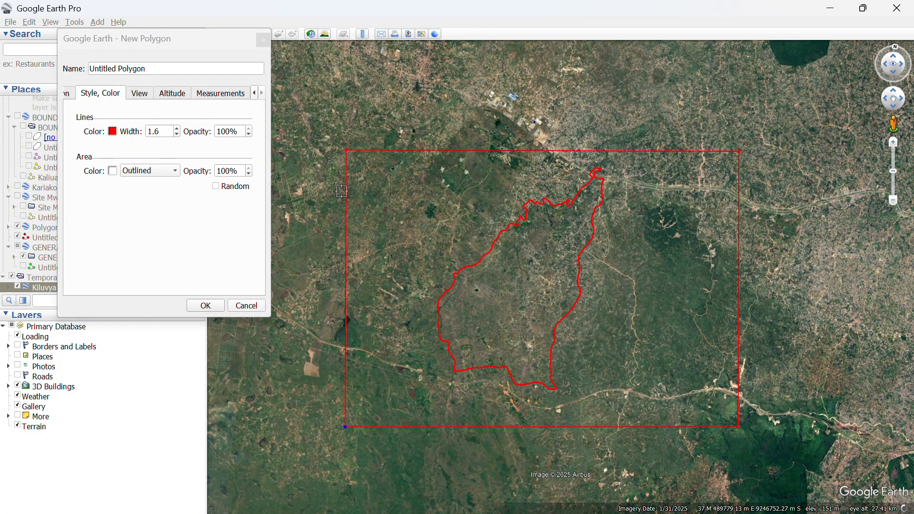
Adjust the four rectangle corners to square its edges, then save the polygon.
{"action": "left_click_drag", "start_coordinate": [346, 150], "coordinate": [374, 157]}
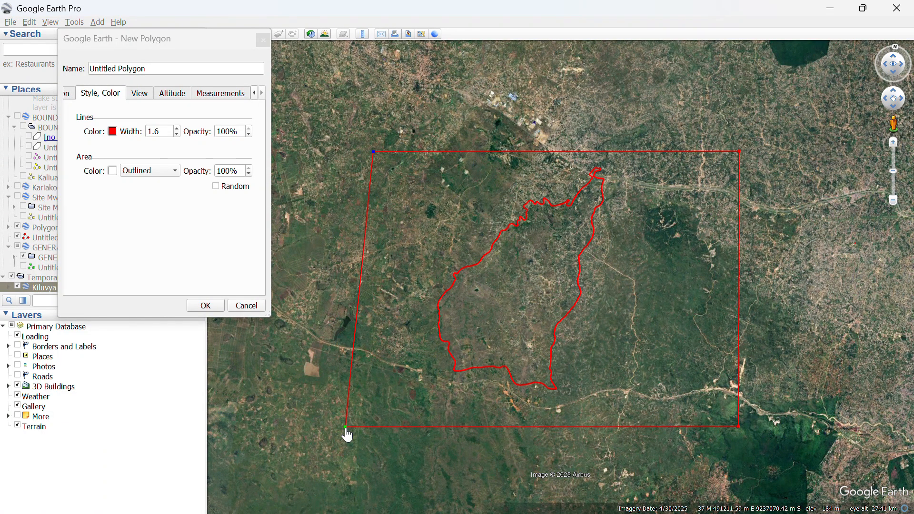
{"action": "left_click_drag", "start_coordinate": [345, 427], "coordinate": [374, 430]}
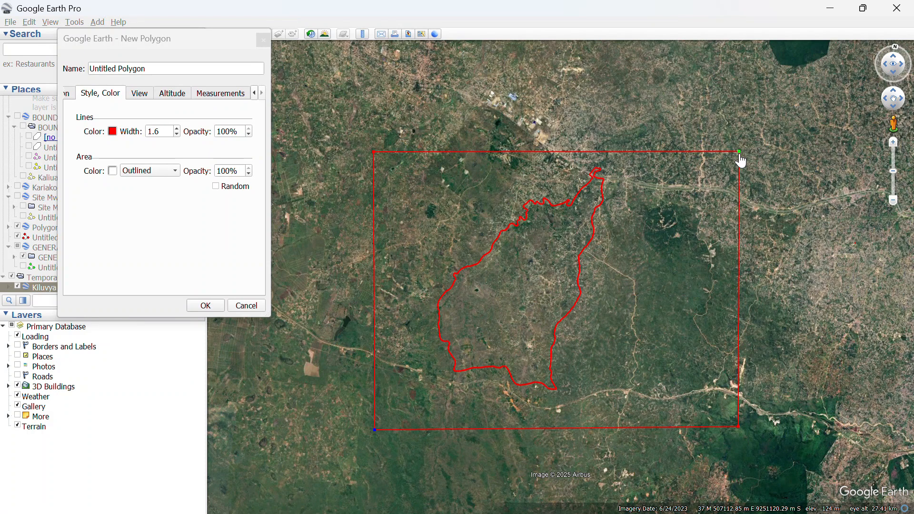
{"action": "left_click_drag", "start_coordinate": [734, 155], "coordinate": [714, 151]}
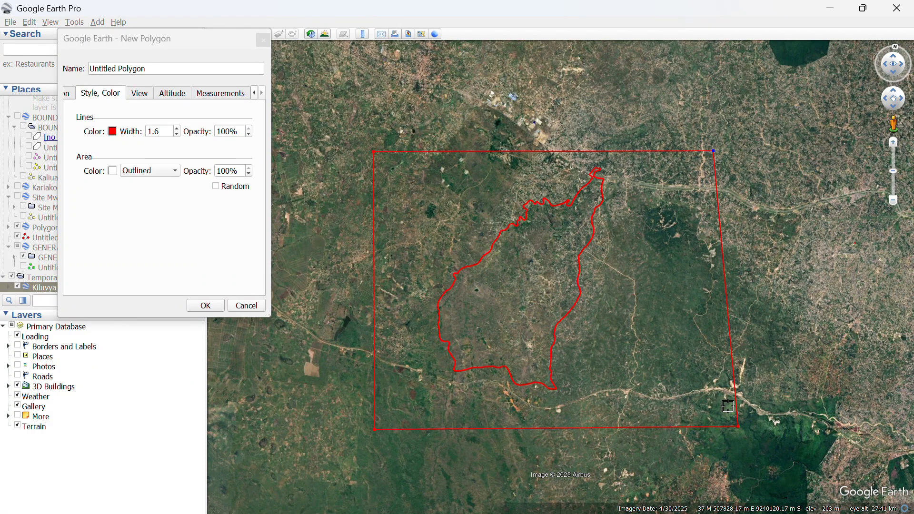
{"action": "mouse_move", "coordinate": [738, 427]}
{"action": "left_mouse_down"}
{"action": "mouse_move", "coordinate": [718, 424]}
{"action": "mouse_move", "coordinate": [721, 430]}
{"action": "left_mouse_up"}
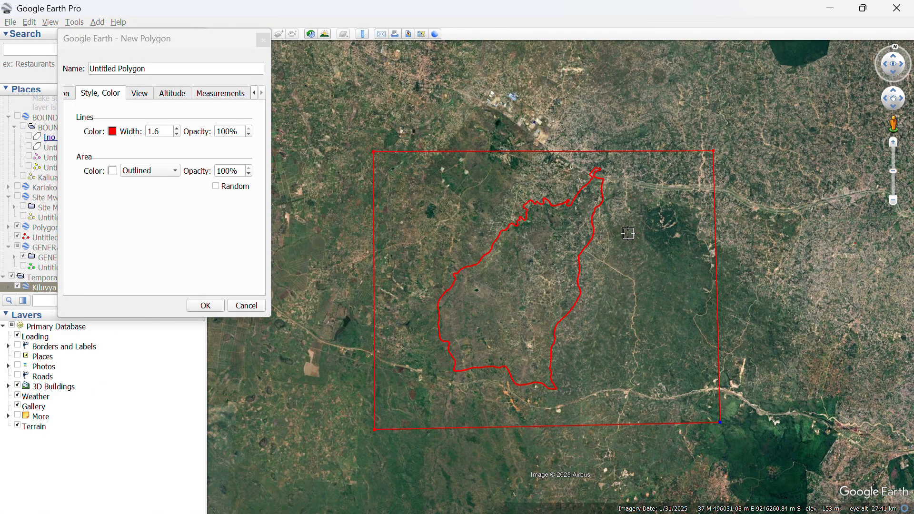
{"action": "left_click", "coordinate": [206, 306]}
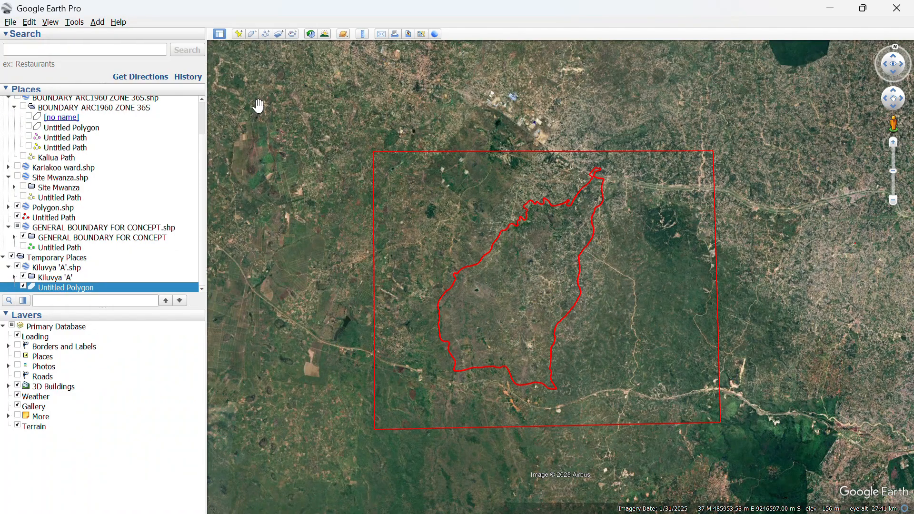
Begin a yellow, width 1.0 path with its first point at the rectangle's northwest corner.
{"action": "left_click", "coordinate": [262, 36]}
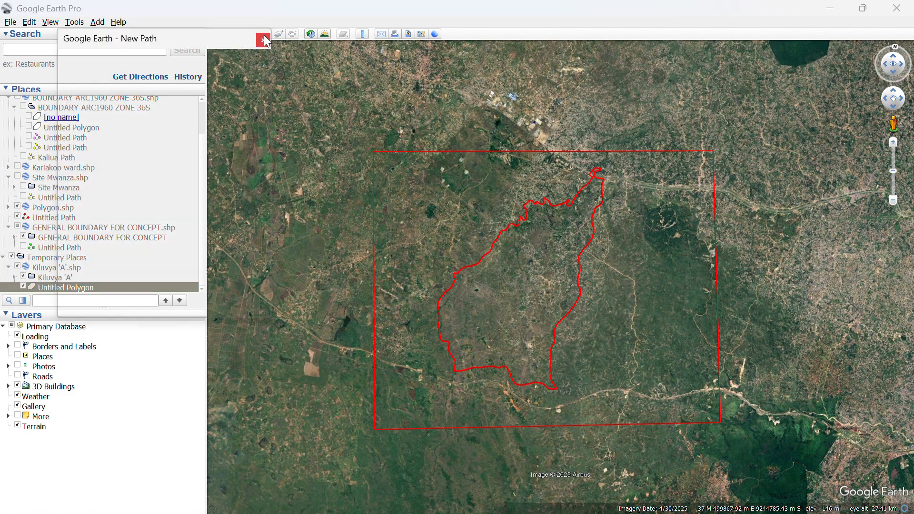
{"action": "left_click", "coordinate": [240, 94]}
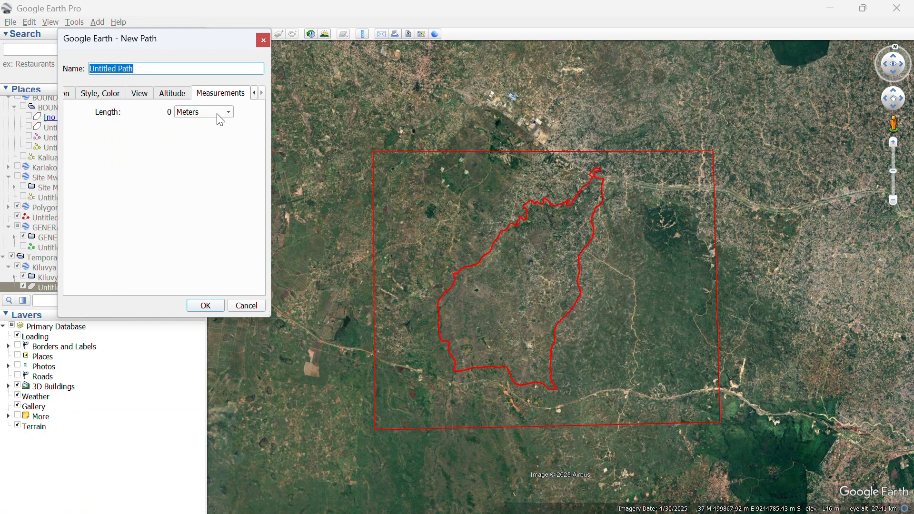
{"action": "left_click", "coordinate": [174, 95]}
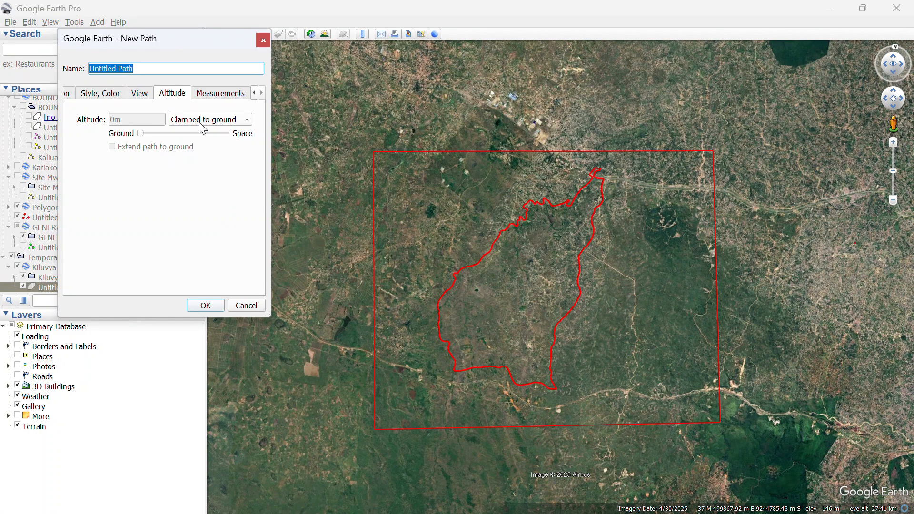
{"action": "left_click", "coordinate": [98, 95]}
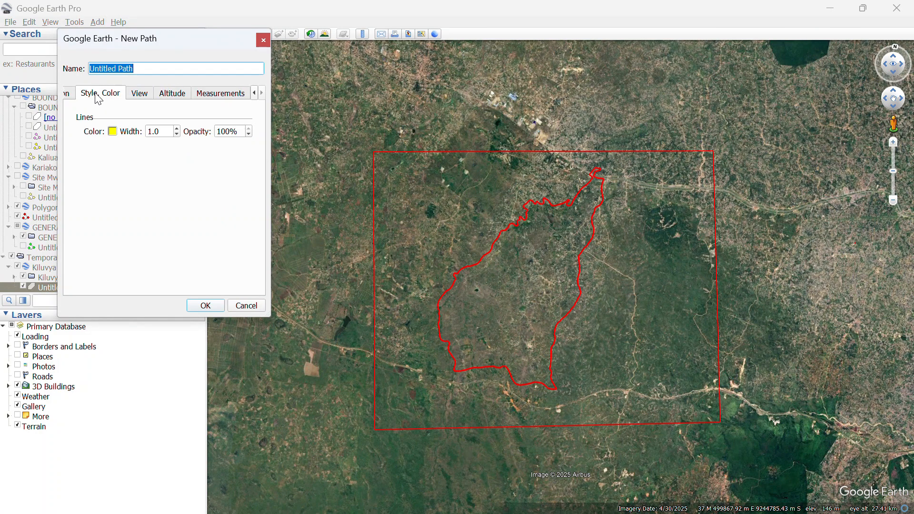
{"action": "left_click", "coordinate": [112, 132]}
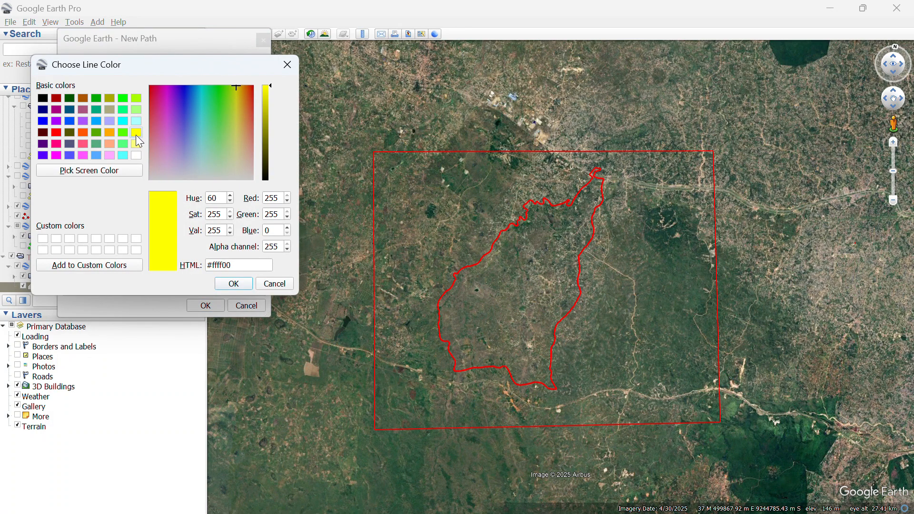
{"action": "left_click", "coordinate": [232, 283]}
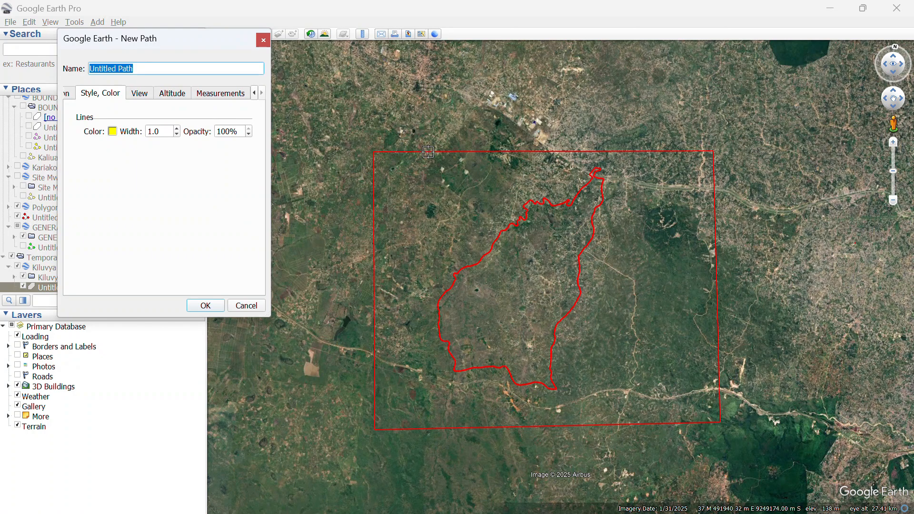
{"action": "left_click", "coordinate": [368, 163]}
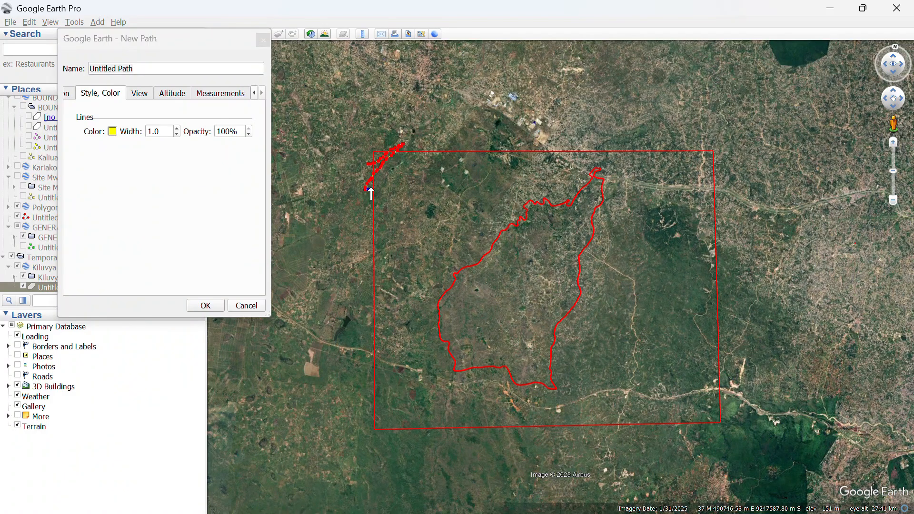
Draw diagonal zigzag path strokes across the rectangle's northwest, west and southwest areas.
{"action": "left_click_drag", "start_coordinate": [437, 139], "coordinate": [373, 208]}
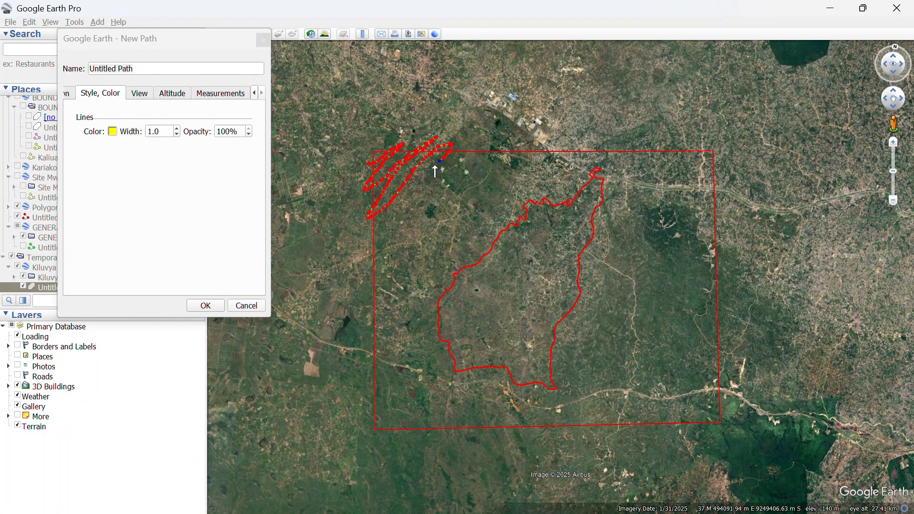
{"action": "left_click_drag", "start_coordinate": [435, 169], "coordinate": [408, 209]}
{"action": "mouse_move", "coordinate": [363, 246]}
{"action": "left_mouse_down"}
{"action": "mouse_move", "coordinate": [388, 241]}
{"action": "mouse_move", "coordinate": [469, 156]}
{"action": "mouse_move", "coordinate": [486, 150]}
{"action": "mouse_move", "coordinate": [435, 223]}
{"action": "left_mouse_up"}
{"action": "mouse_move", "coordinate": [406, 262]}
{"action": "left_mouse_down"}
{"action": "mouse_move", "coordinate": [374, 284]}
{"action": "mouse_move", "coordinate": [429, 248]}
{"action": "mouse_move", "coordinate": [496, 153]}
{"action": "mouse_move", "coordinate": [511, 162]}
{"action": "mouse_move", "coordinate": [411, 295]}
{"action": "left_mouse_up"}
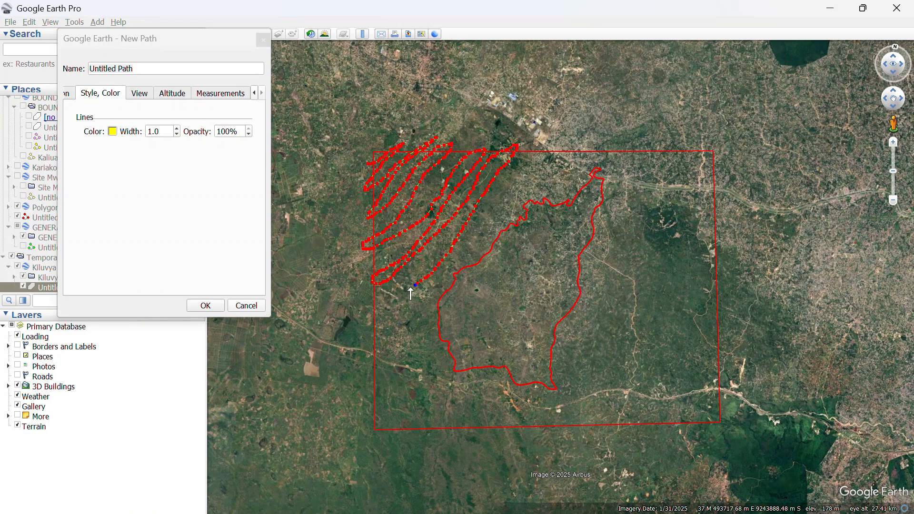
{"action": "mouse_move", "coordinate": [366, 327]}
{"action": "left_mouse_down"}
{"action": "mouse_move", "coordinate": [406, 315]}
{"action": "mouse_move", "coordinate": [532, 154]}
{"action": "mouse_move", "coordinate": [547, 164]}
{"action": "mouse_move", "coordinate": [518, 203]}
{"action": "mouse_move", "coordinate": [407, 325]}
{"action": "mouse_move", "coordinate": [435, 321]}
{"action": "mouse_move", "coordinate": [503, 243]}
{"action": "left_mouse_up"}
{"action": "mouse_move", "coordinate": [527, 203]}
{"action": "left_mouse_down"}
{"action": "mouse_move", "coordinate": [557, 160]}
{"action": "mouse_move", "coordinate": [574, 152]}
{"action": "mouse_move", "coordinate": [503, 282]}
{"action": "left_mouse_up"}
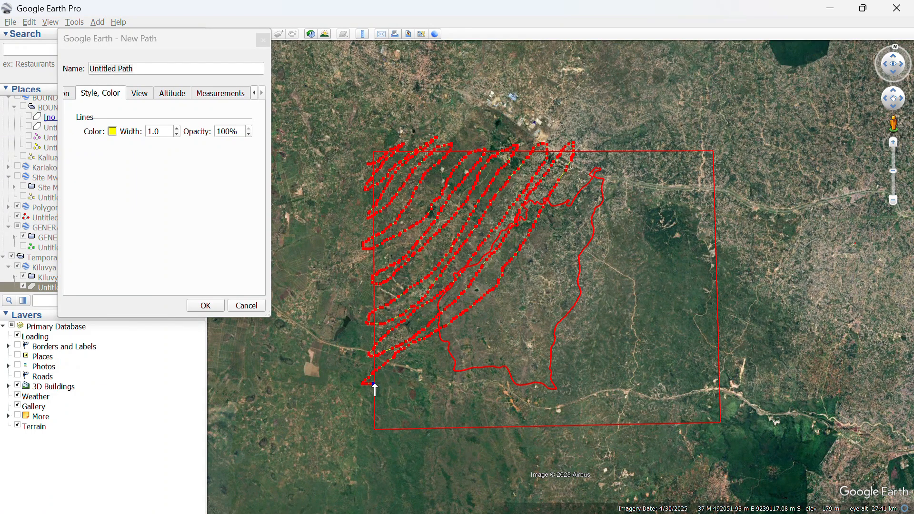
{"action": "left_click_drag", "start_coordinate": [425, 365], "coordinate": [460, 334]}
{"action": "mouse_move", "coordinate": [527, 257]}
{"action": "left_mouse_down"}
{"action": "mouse_move", "coordinate": [597, 150]}
{"action": "mouse_move", "coordinate": [525, 284]}
{"action": "mouse_move", "coordinate": [458, 353]}
{"action": "mouse_move", "coordinate": [386, 406]}
{"action": "mouse_move", "coordinate": [433, 398]}
{"action": "mouse_move", "coordinate": [506, 327]}
{"action": "mouse_move", "coordinate": [631, 145]}
{"action": "mouse_move", "coordinate": [601, 214]}
{"action": "mouse_move", "coordinate": [523, 336]}
{"action": "mouse_move", "coordinate": [433, 420]}
{"action": "mouse_move", "coordinate": [462, 411]}
{"action": "mouse_move", "coordinate": [567, 301]}
{"action": "mouse_move", "coordinate": [659, 152]}
{"action": "left_mouse_up"}
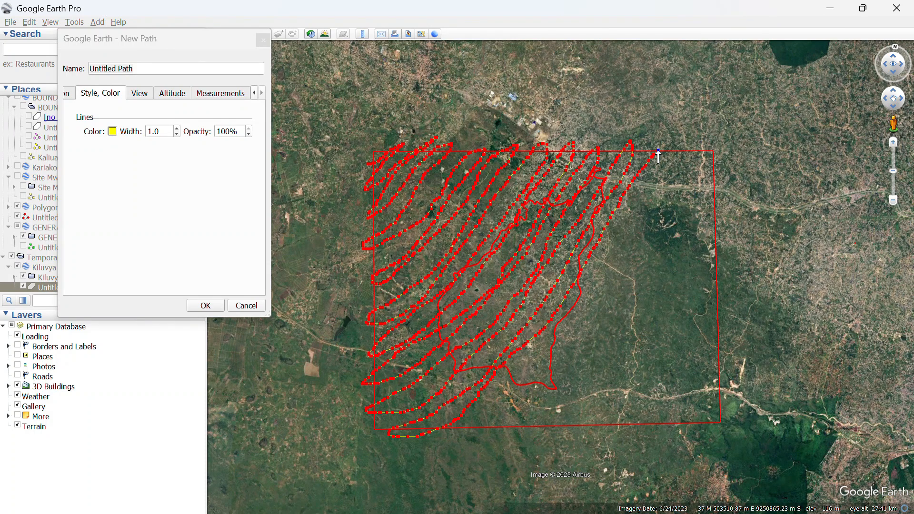
Extend the path with diagonal sweeps over the eastern half and east-west passes along the bottom.
{"action": "mouse_move", "coordinate": [623, 224]}
{"action": "left_mouse_down"}
{"action": "mouse_move", "coordinate": [564, 328]}
{"action": "mouse_move", "coordinate": [493, 405]}
{"action": "left_mouse_up"}
{"action": "mouse_move", "coordinate": [471, 438]}
{"action": "left_mouse_down"}
{"action": "mouse_move", "coordinate": [504, 423]}
{"action": "mouse_move", "coordinate": [572, 353]}
{"action": "mouse_move", "coordinate": [614, 286]}
{"action": "left_mouse_up"}
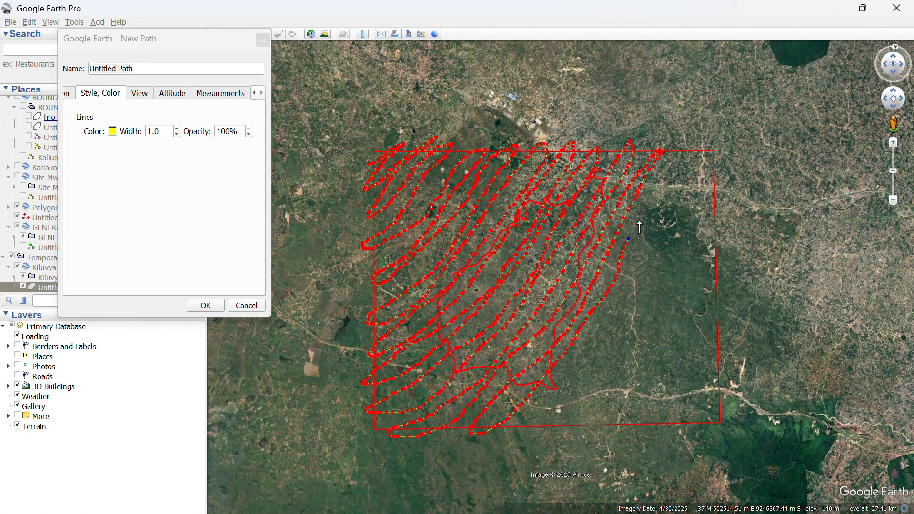
{"action": "left_click_drag", "start_coordinate": [640, 224], "coordinate": [686, 141]}
{"action": "mouse_move", "coordinate": [672, 193]}
{"action": "left_mouse_down"}
{"action": "mouse_move", "coordinate": [541, 416]}
{"action": "mouse_move", "coordinate": [614, 339]}
{"action": "mouse_move", "coordinate": [708, 146]}
{"action": "left_mouse_up"}
{"action": "left_click_drag", "start_coordinate": [702, 182], "coordinate": [672, 246]}
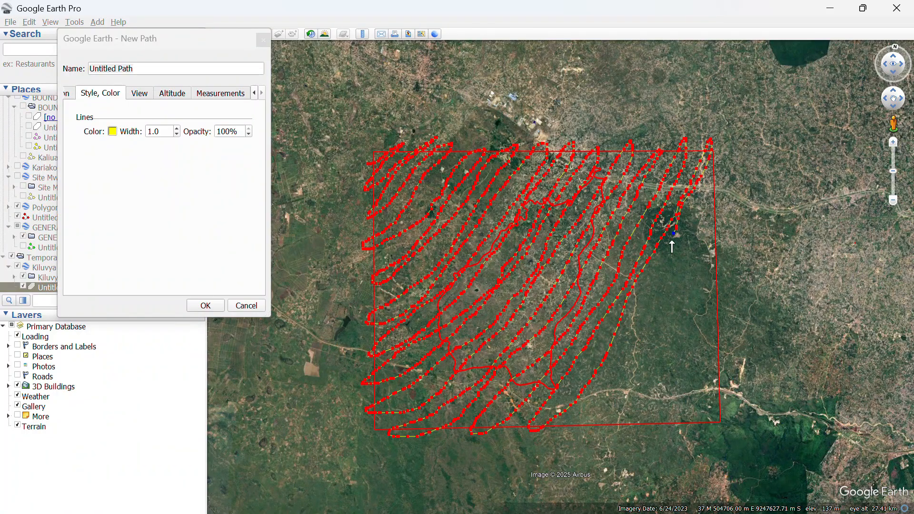
{"action": "mouse_move", "coordinate": [657, 297]}
{"action": "left_mouse_down"}
{"action": "mouse_move", "coordinate": [582, 429]}
{"action": "mouse_move", "coordinate": [622, 409]}
{"action": "mouse_move", "coordinate": [716, 204]}
{"action": "left_mouse_up"}
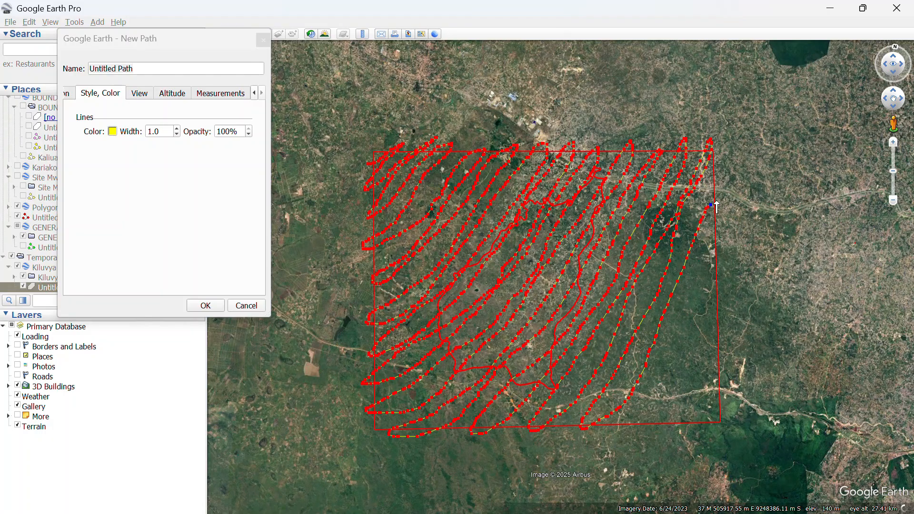
{"action": "mouse_move", "coordinate": [685, 297]}
{"action": "left_mouse_down"}
{"action": "mouse_move", "coordinate": [639, 412]}
{"action": "mouse_move", "coordinate": [685, 372]}
{"action": "mouse_move", "coordinate": [721, 281]}
{"action": "mouse_move", "coordinate": [676, 430]}
{"action": "mouse_move", "coordinate": [729, 353]}
{"action": "left_mouse_up"}
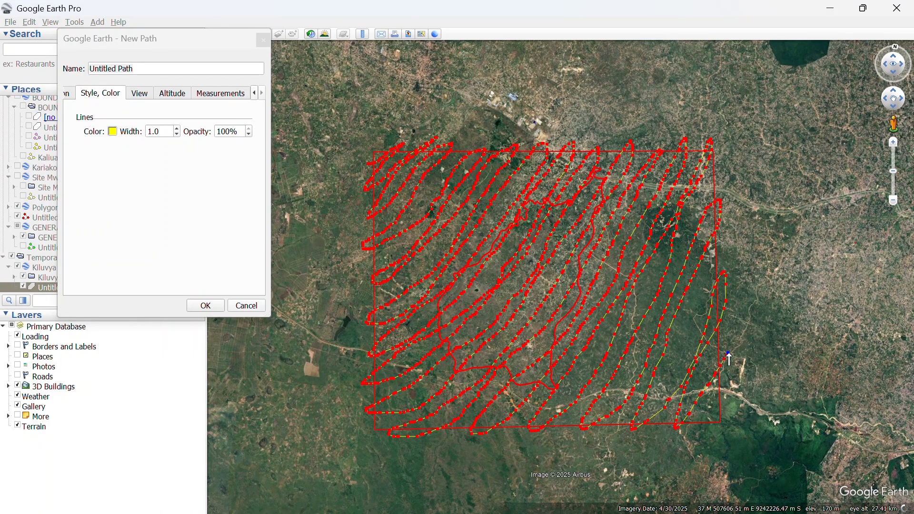
{"action": "left_click_drag", "start_coordinate": [717, 396], "coordinate": [709, 419]}
{"action": "left_click_drag", "start_coordinate": [670, 413], "coordinate": [441, 418]}
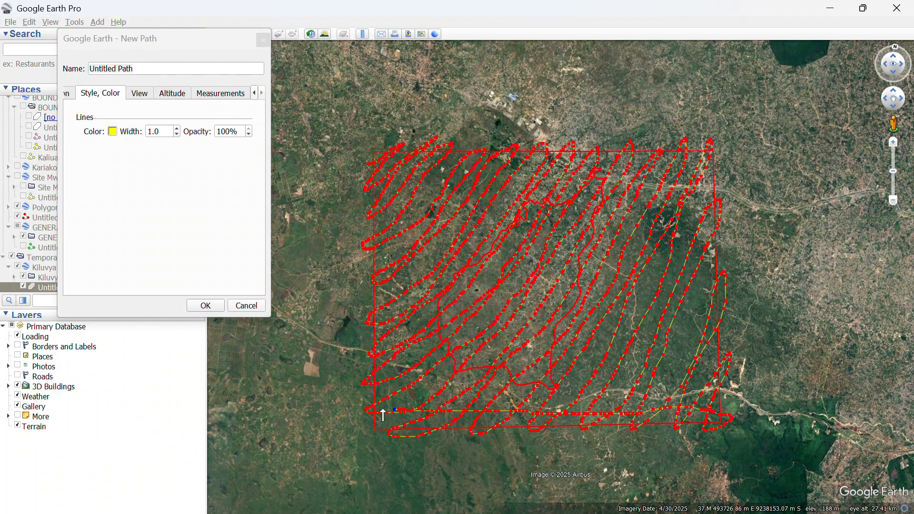
{"action": "mouse_move", "coordinate": [358, 400]}
{"action": "left_mouse_down"}
{"action": "mouse_move", "coordinate": [415, 410]}
{"action": "mouse_move", "coordinate": [677, 389]}
{"action": "left_mouse_up"}
{"action": "mouse_move", "coordinate": [741, 385]}
{"action": "left_mouse_down"}
{"action": "mouse_move", "coordinate": [717, 366]}
{"action": "mouse_move", "coordinate": [361, 373]}
{"action": "mouse_move", "coordinate": [710, 354]}
{"action": "mouse_move", "coordinate": [740, 336]}
{"action": "mouse_move", "coordinate": [389, 343]}
{"action": "mouse_move", "coordinate": [731, 293]}
{"action": "mouse_move", "coordinate": [374, 288]}
{"action": "mouse_move", "coordinate": [687, 273]}
{"action": "mouse_move", "coordinate": [622, 258]}
{"action": "mouse_move", "coordinate": [350, 246]}
{"action": "mouse_move", "coordinate": [696, 235]}
{"action": "mouse_move", "coordinate": [731, 217]}
{"action": "mouse_move", "coordinate": [331, 217]}
{"action": "mouse_move", "coordinate": [644, 193]}
{"action": "left_mouse_up"}
Add horizontal back-and-forth passes across the rectangle and save the path as Untitled Path.
{"action": "mouse_move", "coordinate": [709, 182]}
{"action": "left_mouse_down"}
{"action": "mouse_move", "coordinate": [712, 164]}
{"action": "mouse_move", "coordinate": [394, 186]}
{"action": "mouse_move", "coordinate": [349, 176]}
{"action": "left_mouse_up"}
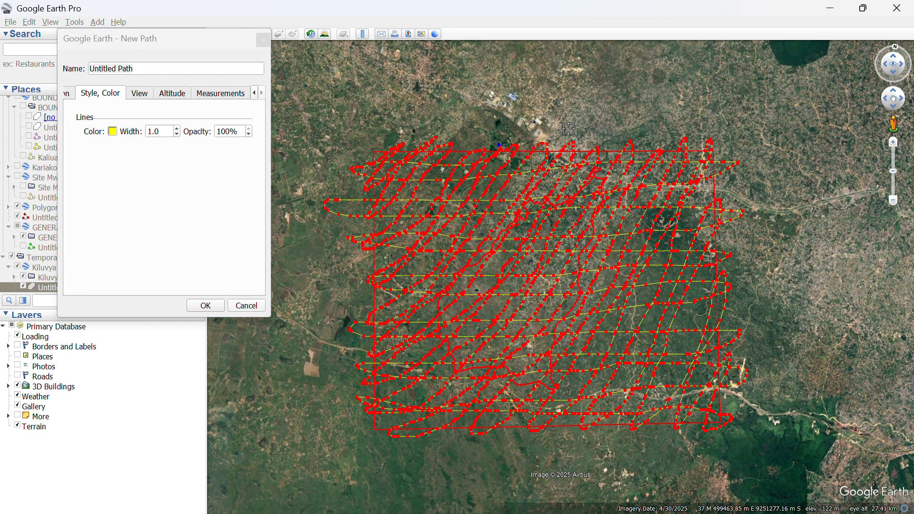
{"action": "left_click", "coordinate": [206, 306]}
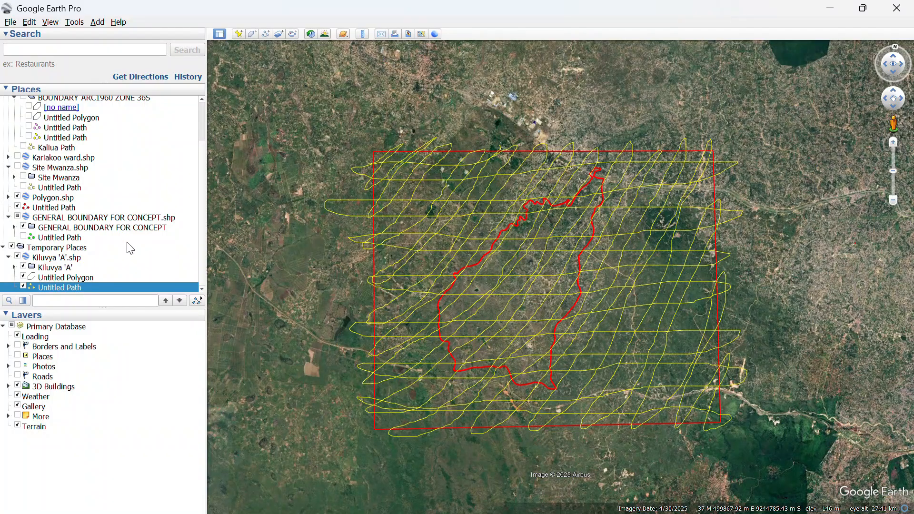
Save the path as 'Kiluvya path' in Kmz format, then minimize Google Earth Pro.
{"action": "right_click", "coordinate": [77, 287]}
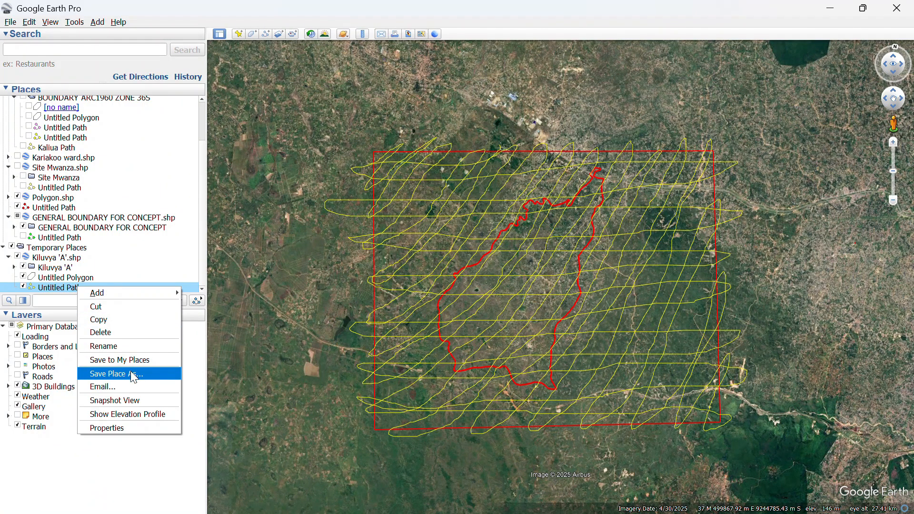
{"action": "left_click", "coordinate": [133, 373]}
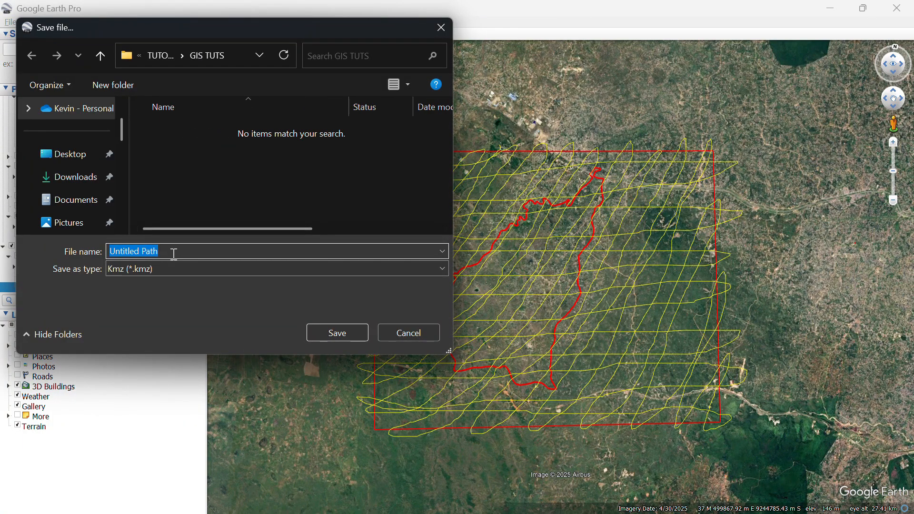
{"action": "type", "text": "Kiluvya"}
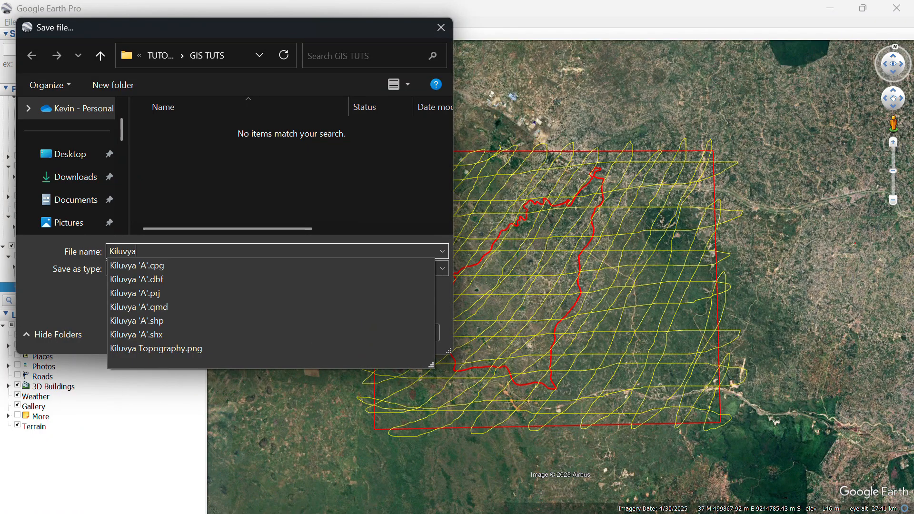
{"action": "type", "text": " po"}
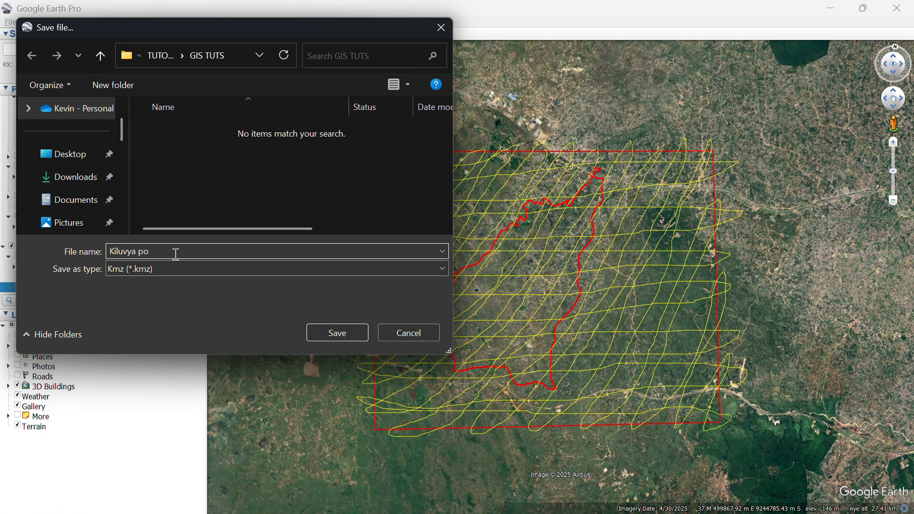
{"action": "key", "text": "BackSpace"}
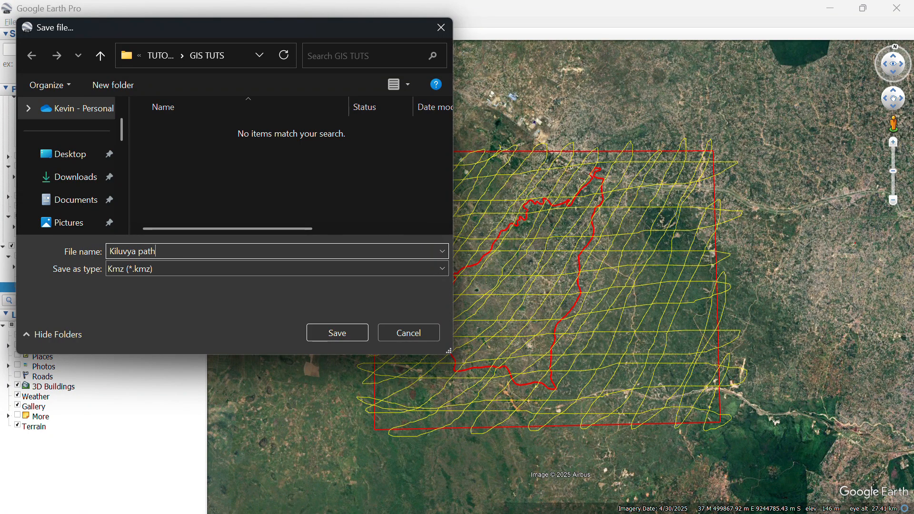
{"action": "left_click", "coordinate": [219, 268]}
{"action": "left_click", "coordinate": [218, 269]}
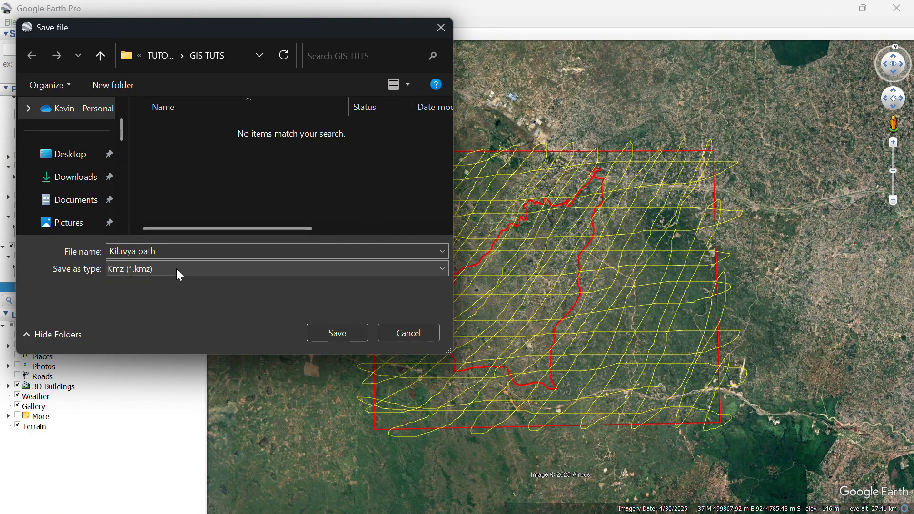
{"action": "left_click", "coordinate": [347, 331]}
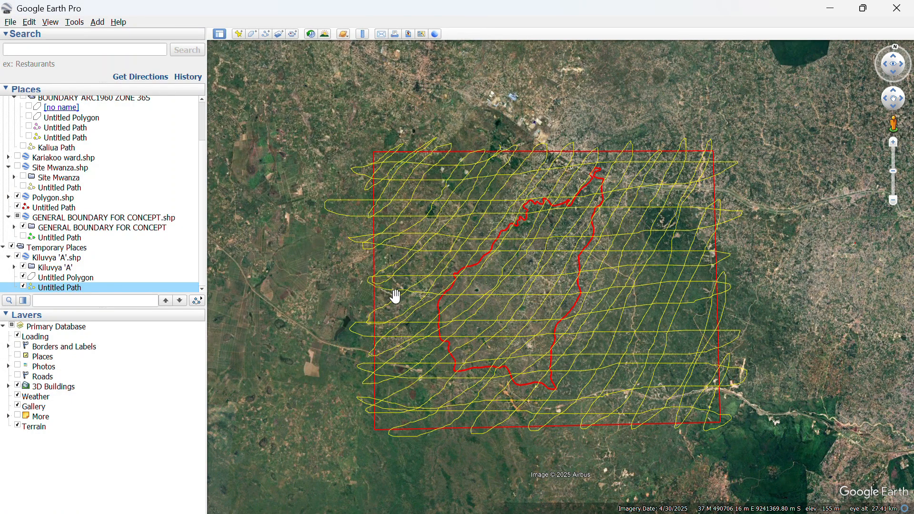
{"action": "left_click", "coordinate": [825, 8]}
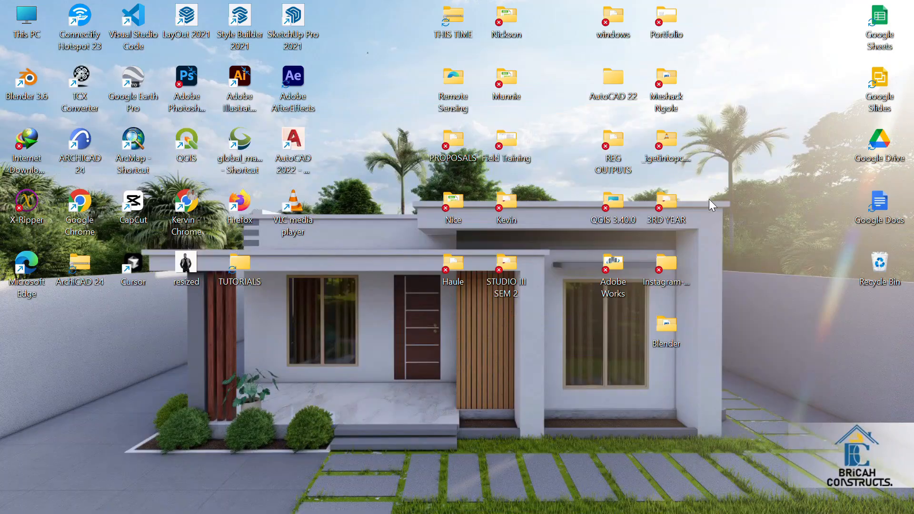
Search the web for 'gps visualizer' in Chrome to reach gpsvisualizer.com.
{"action": "left_click", "coordinate": [551, 497]}
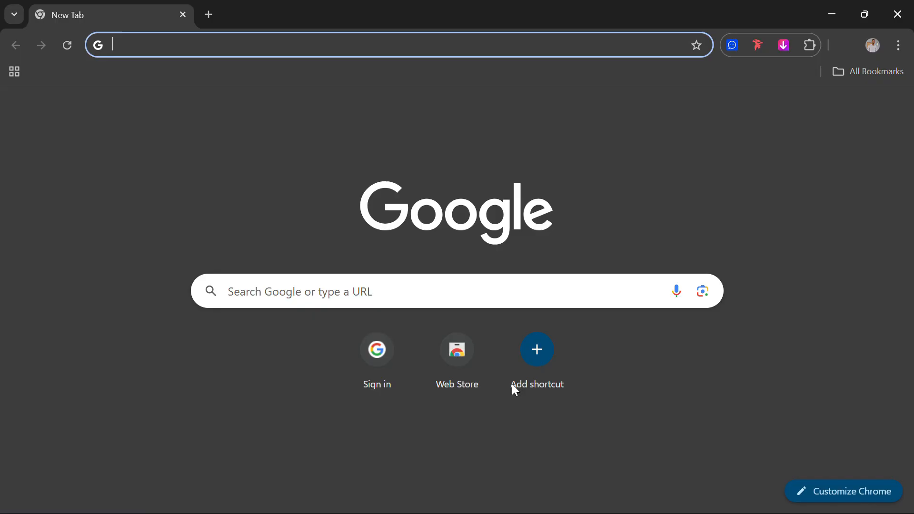
{"action": "left_click", "coordinate": [429, 284]}
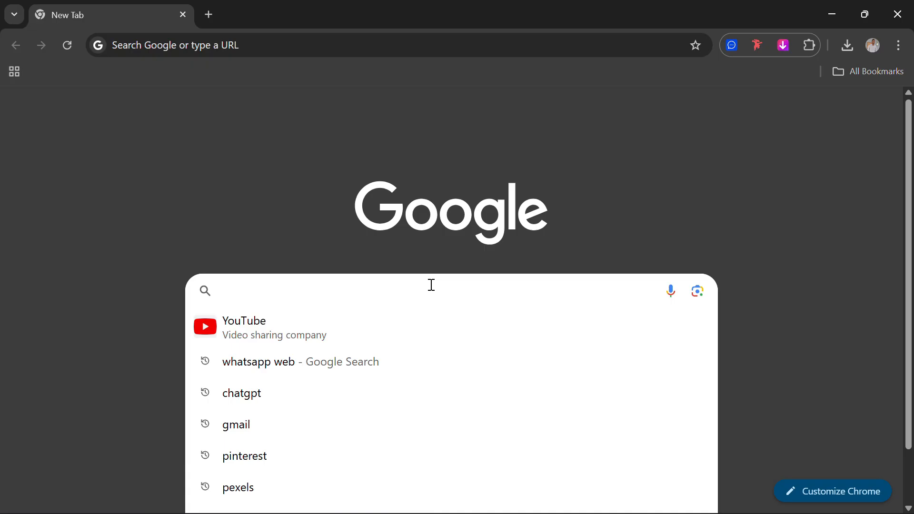
{"action": "type", "text": "gps"}
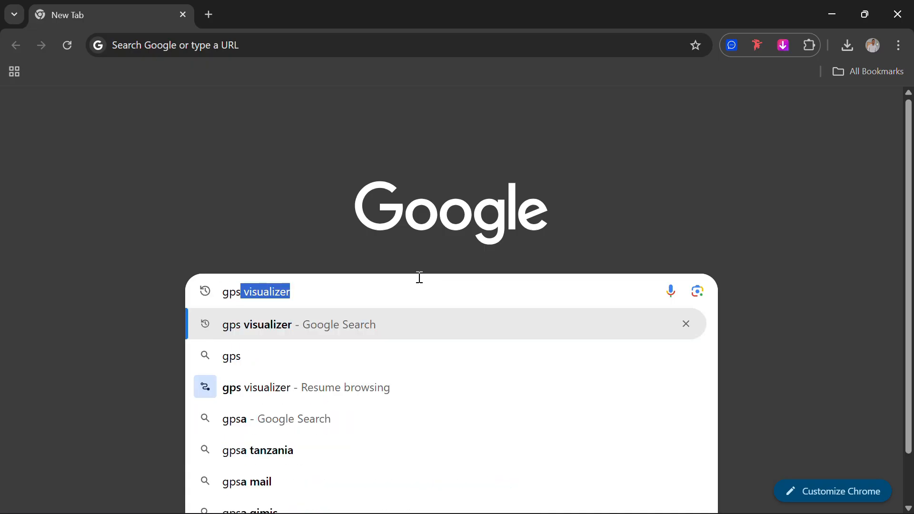
{"action": "left_click", "coordinate": [270, 329]}
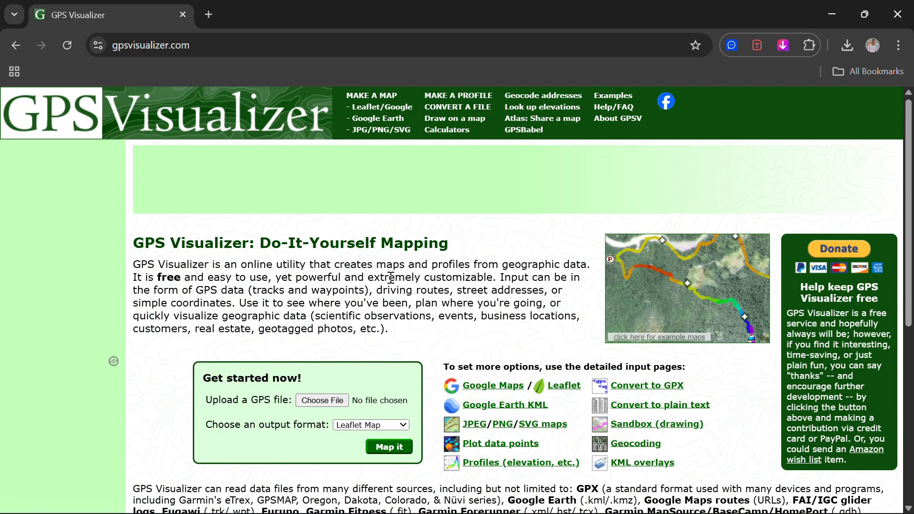
Scroll the News & Updates box and follow the 'elevation data' link.
{"action": "scroll", "coordinate": [391, 278], "scroll_direction": "down", "scroll_amount": 1}
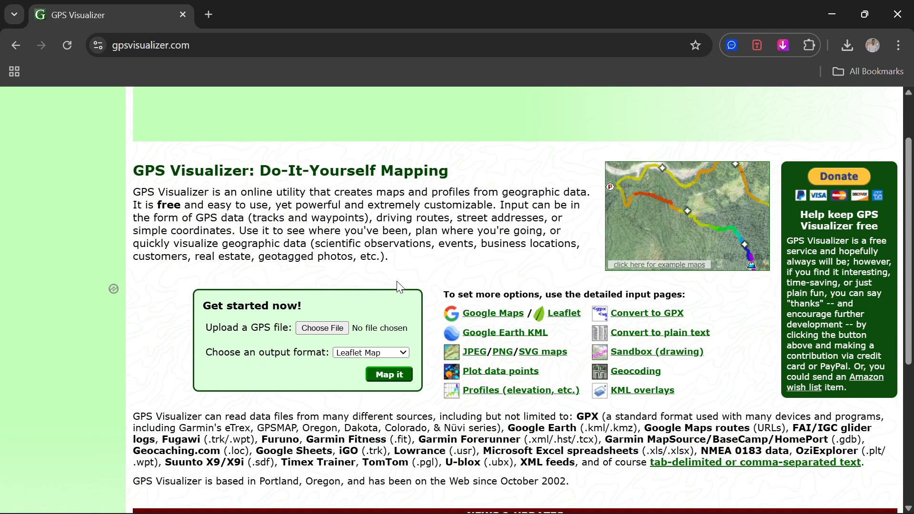
{"action": "scroll", "coordinate": [395, 286], "scroll_direction": "down", "scroll_amount": 3}
{"action": "scroll", "coordinate": [404, 288], "scroll_direction": "down", "scroll_amount": 1}
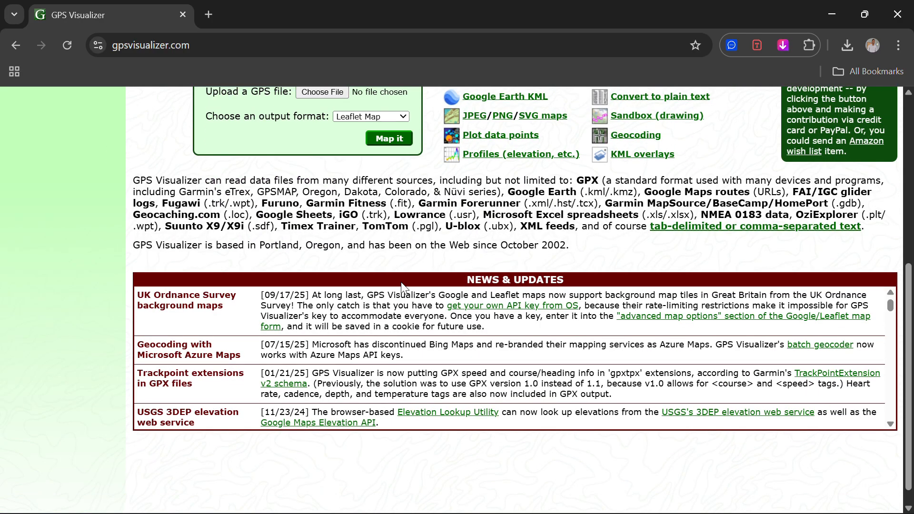
{"action": "scroll", "coordinate": [390, 301], "scroll_direction": "down", "scroll_amount": 10}
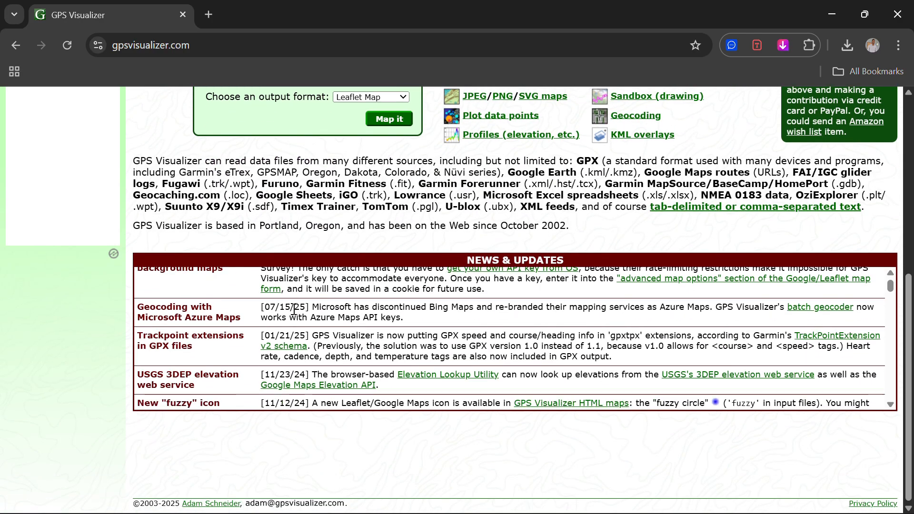
{"action": "scroll", "coordinate": [238, 323], "scroll_direction": "down", "scroll_amount": 8}
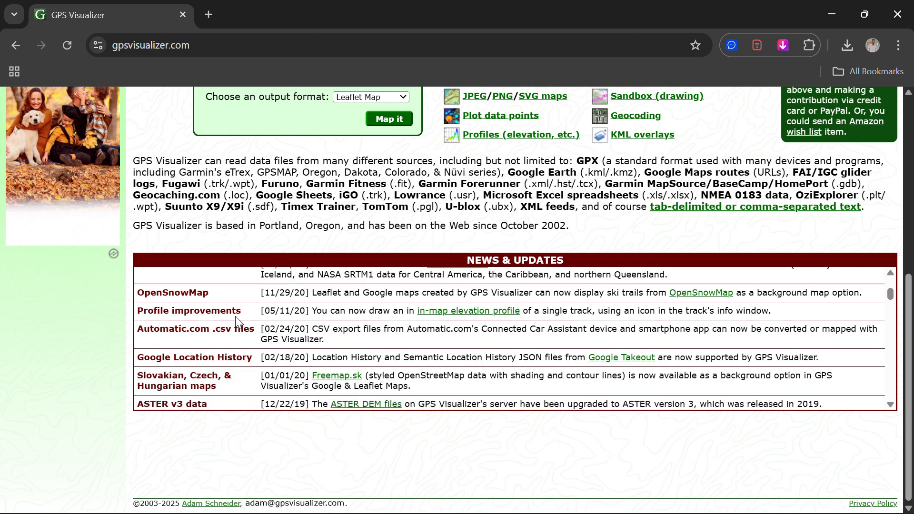
{"action": "scroll", "coordinate": [238, 323], "scroll_direction": "down", "scroll_amount": 8}
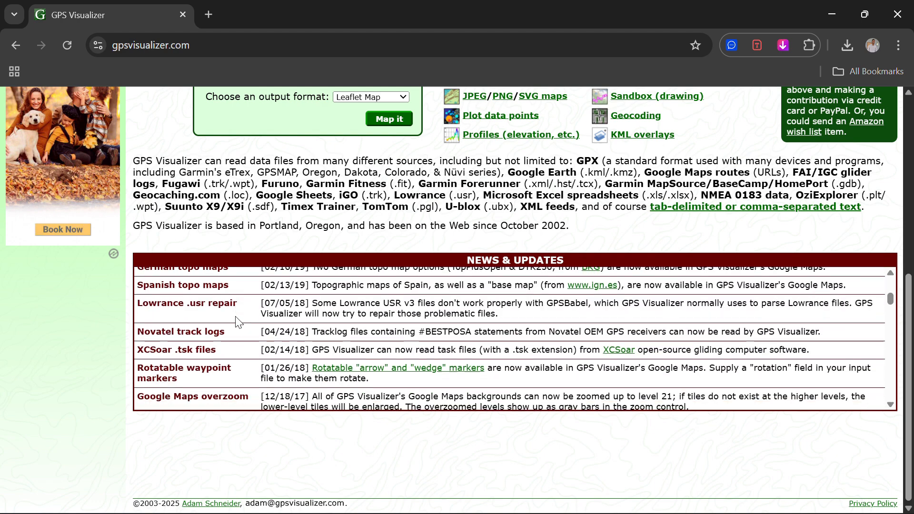
{"action": "scroll", "coordinate": [238, 322], "scroll_direction": "down", "scroll_amount": 8}
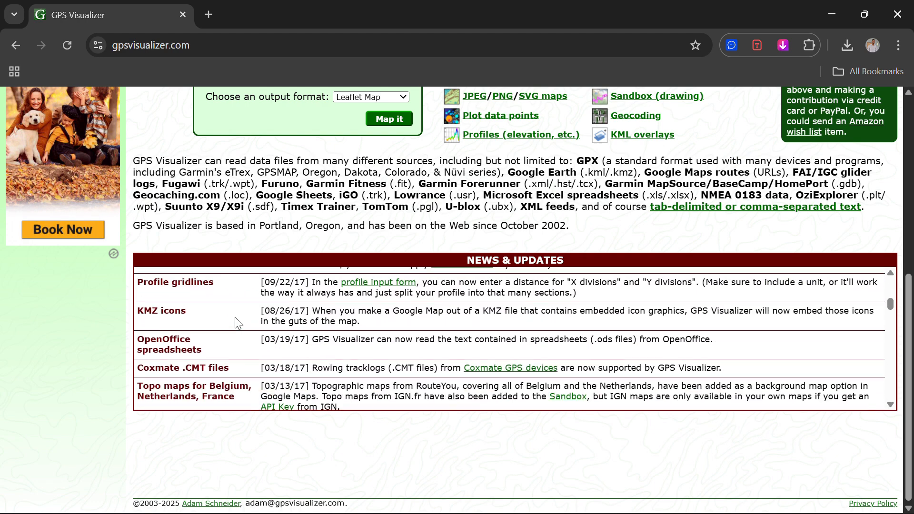
{"action": "scroll", "coordinate": [237, 323], "scroll_direction": "up", "scroll_amount": 1}
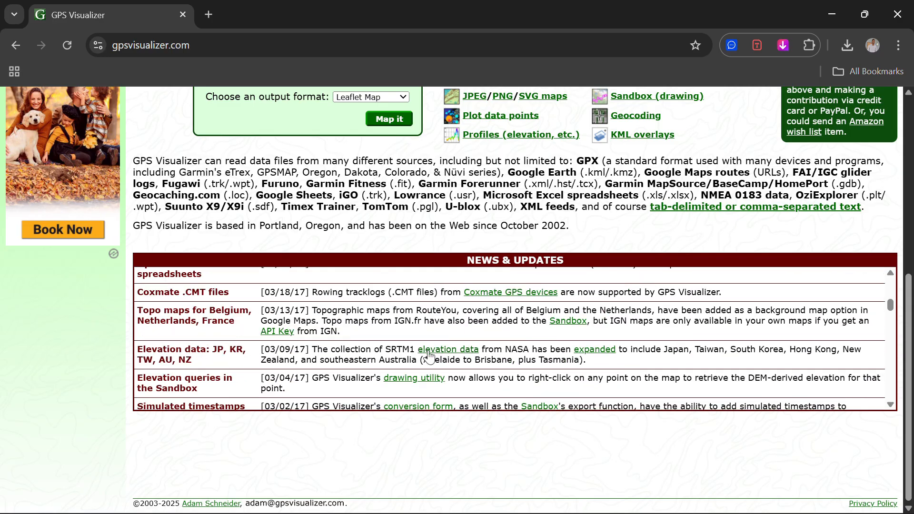
{"action": "left_click", "coordinate": [457, 359]}
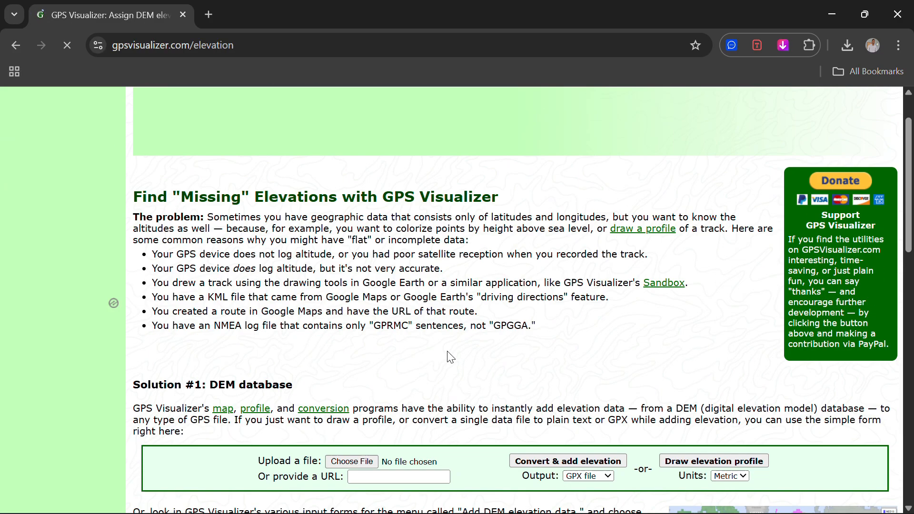
Select Kiluvya path.kmz as the file to upload.
{"action": "scroll", "coordinate": [451, 357], "scroll_direction": "down", "scroll_amount": 2}
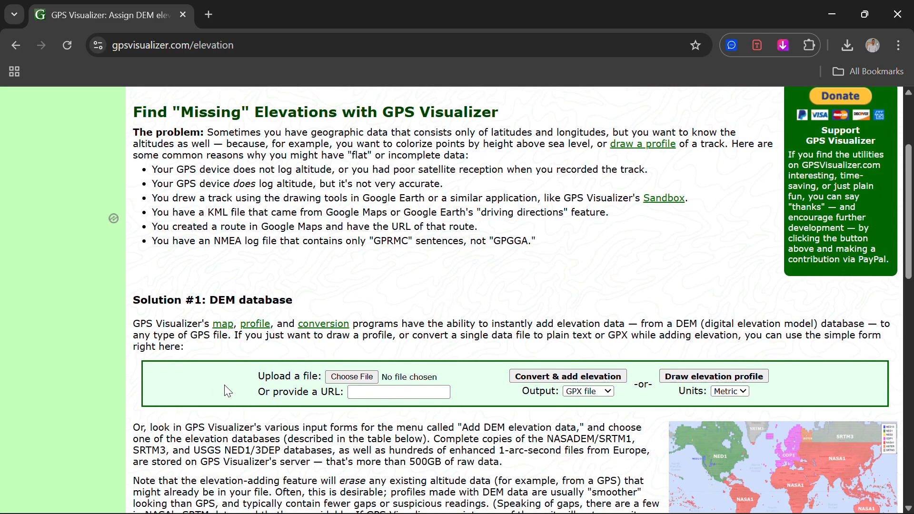
{"action": "left_click", "coordinate": [363, 377]}
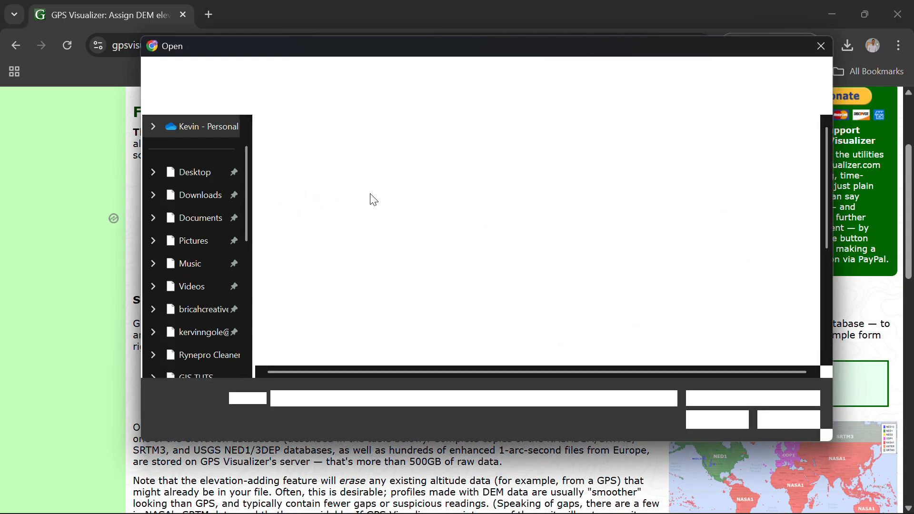
{"action": "scroll", "coordinate": [370, 194], "scroll_direction": "down", "scroll_amount": 1}
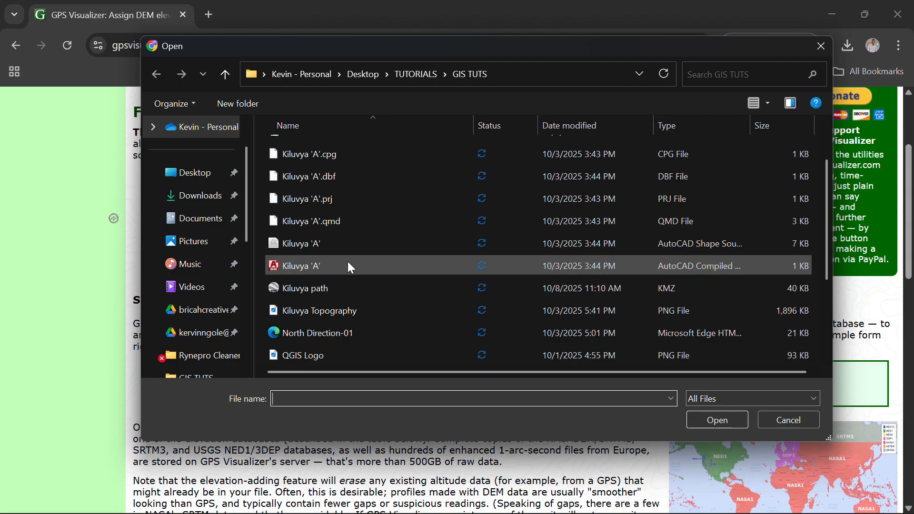
{"action": "left_click", "coordinate": [324, 294]}
{"action": "left_click", "coordinate": [731, 421]}
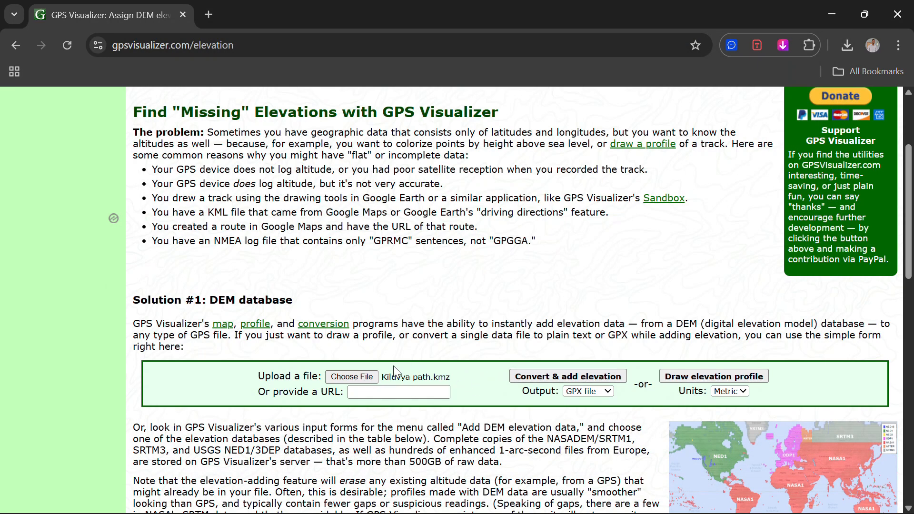
Convert it to GPX with elevation added, confirm the 212 KB download, and minimize Chrome.
{"action": "left_click", "coordinate": [593, 377]}
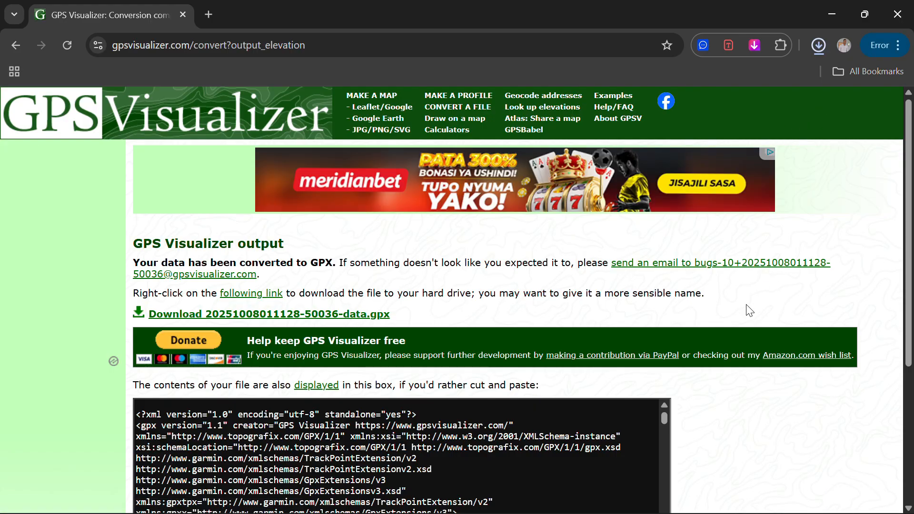
{"action": "left_click", "coordinate": [823, 47]}
{"action": "left_click", "coordinate": [821, 47]}
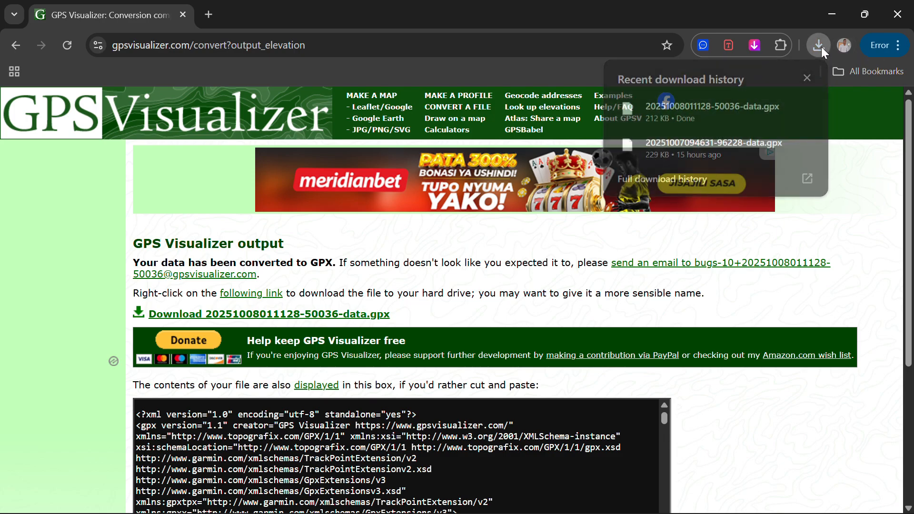
{"action": "left_click", "coordinate": [832, 16]}
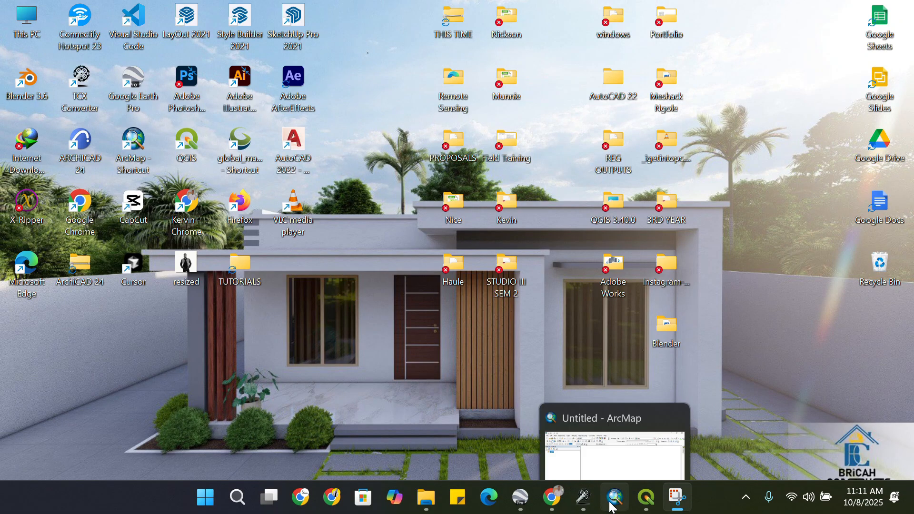
Restore ArcMap and, from Add Data, connect the Desktop > TUTORIALS > GIS TUTS folder.
{"action": "left_click", "coordinate": [614, 497]}
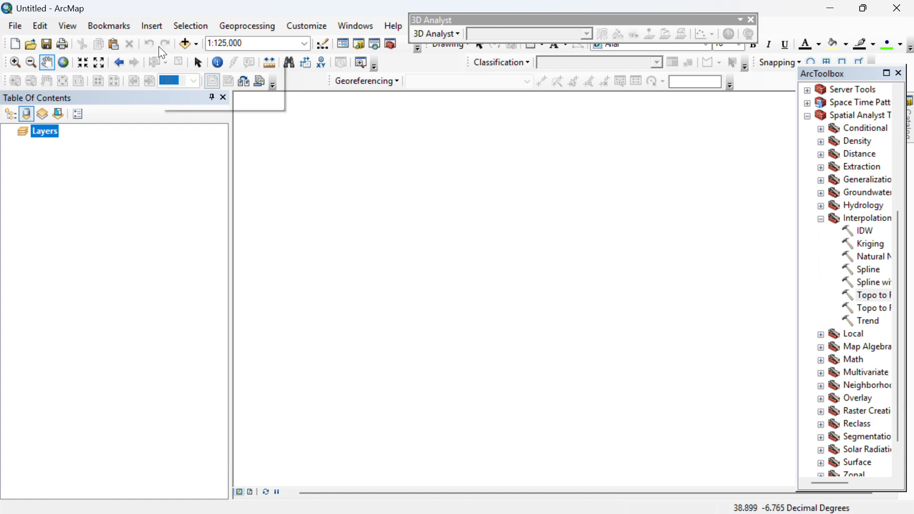
{"action": "left_click", "coordinate": [185, 44]}
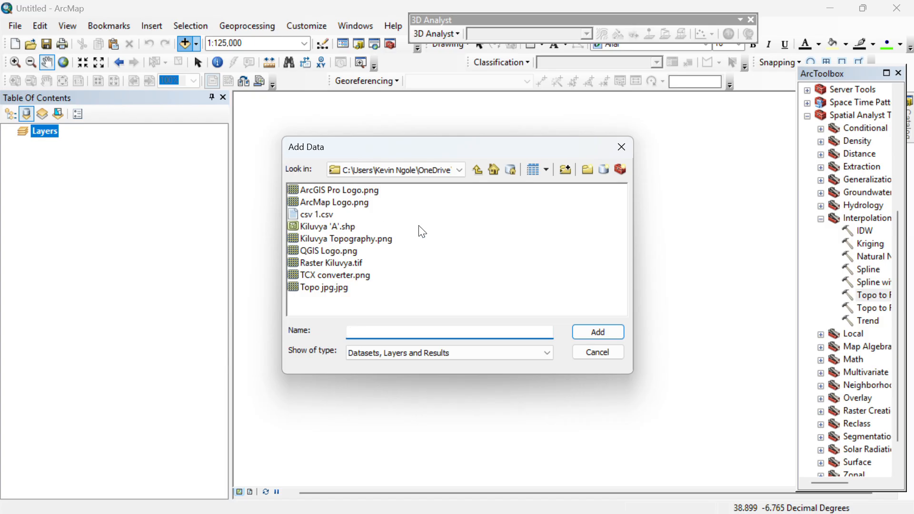
{"action": "left_click", "coordinate": [565, 172]}
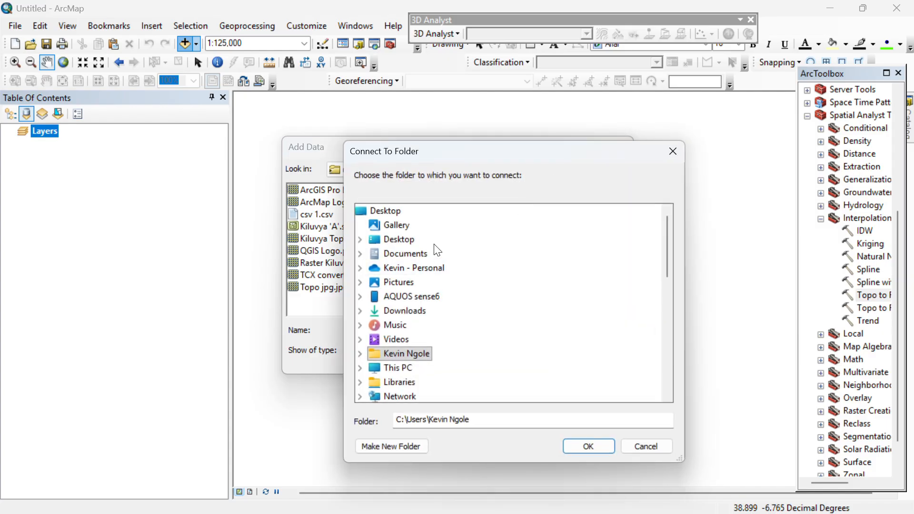
{"action": "double_click", "coordinate": [400, 239]}
{"action": "scroll", "coordinate": [417, 339], "scroll_direction": "down", "scroll_amount": 2}
{"action": "scroll", "coordinate": [417, 339], "scroll_direction": "down", "scroll_amount": 1}
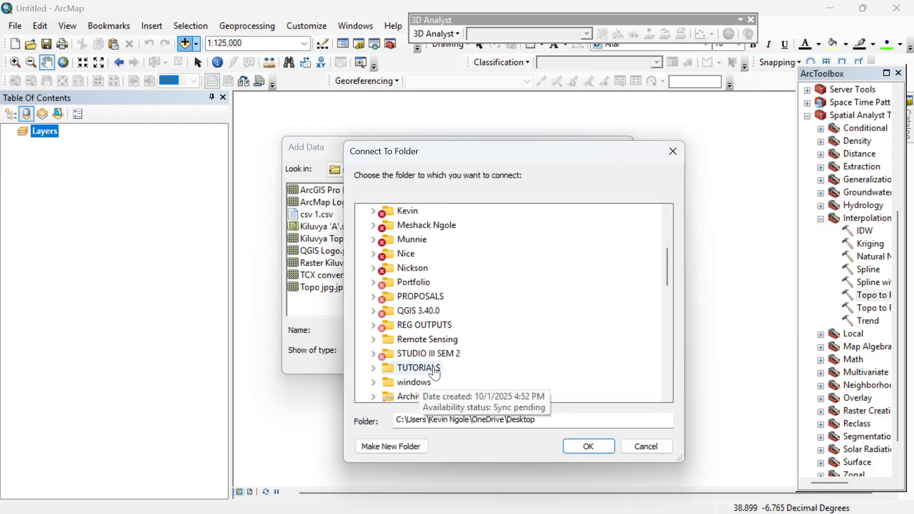
{"action": "double_click", "coordinate": [412, 367]}
{"action": "scroll", "coordinate": [407, 346], "scroll_direction": "down", "scroll_amount": 1}
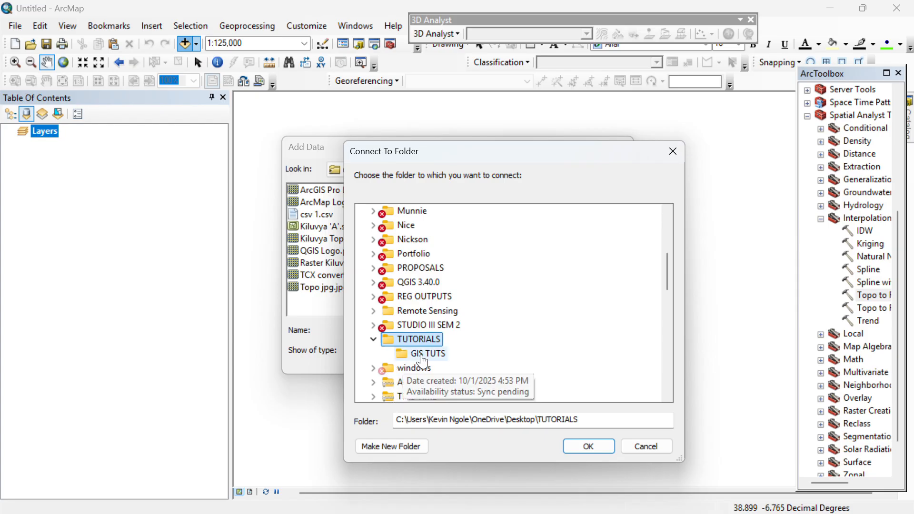
{"action": "left_click", "coordinate": [422, 353]}
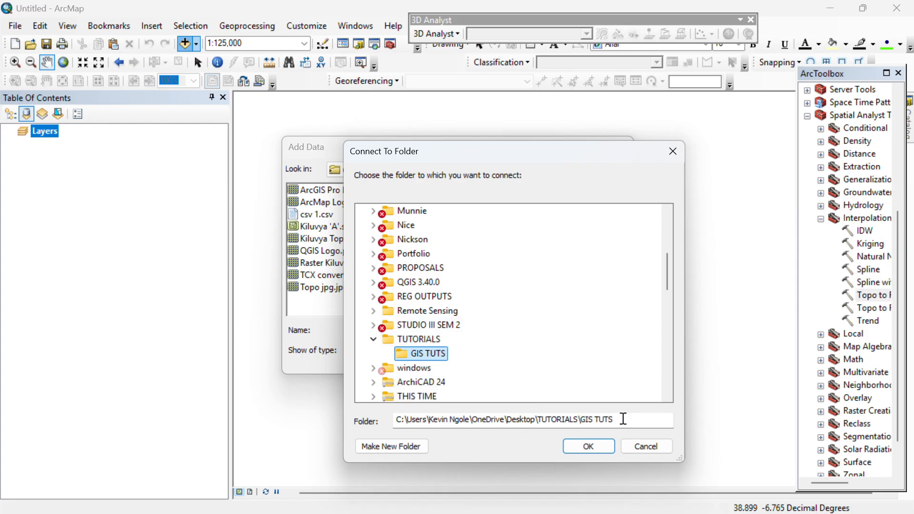
{"action": "scroll", "coordinate": [592, 388], "scroll_direction": "down", "scroll_amount": 1}
{"action": "left_click", "coordinate": [603, 447]}
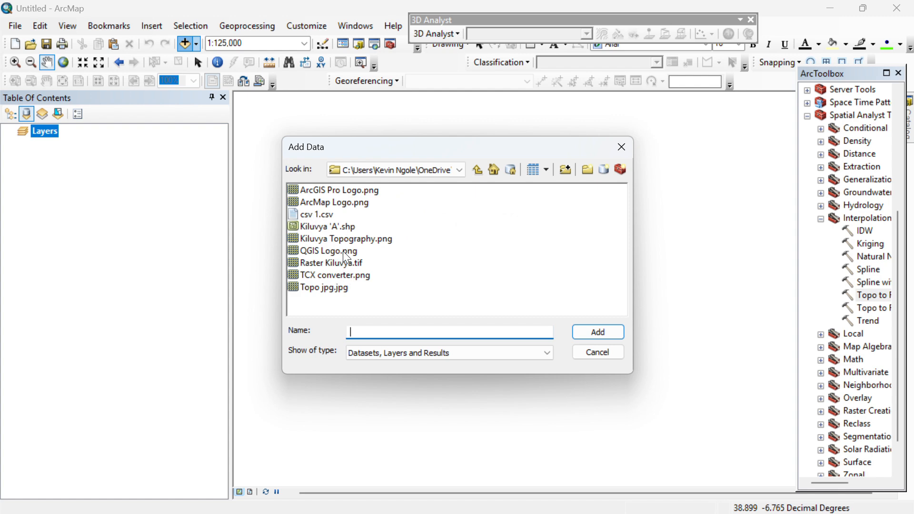
Close Add Data, minimize ArcMap, and bring TCX Converter back maximized.
{"action": "left_click", "coordinate": [622, 148]}
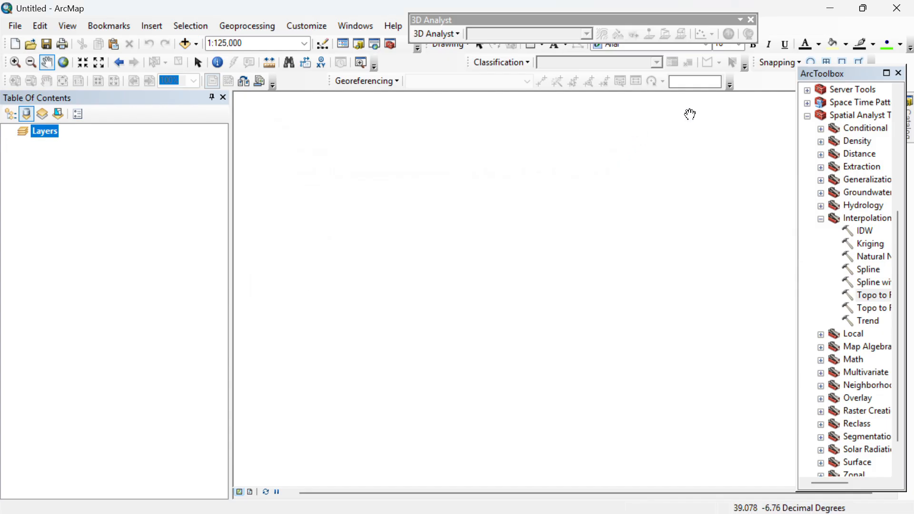
{"action": "left_click", "coordinate": [830, 8]}
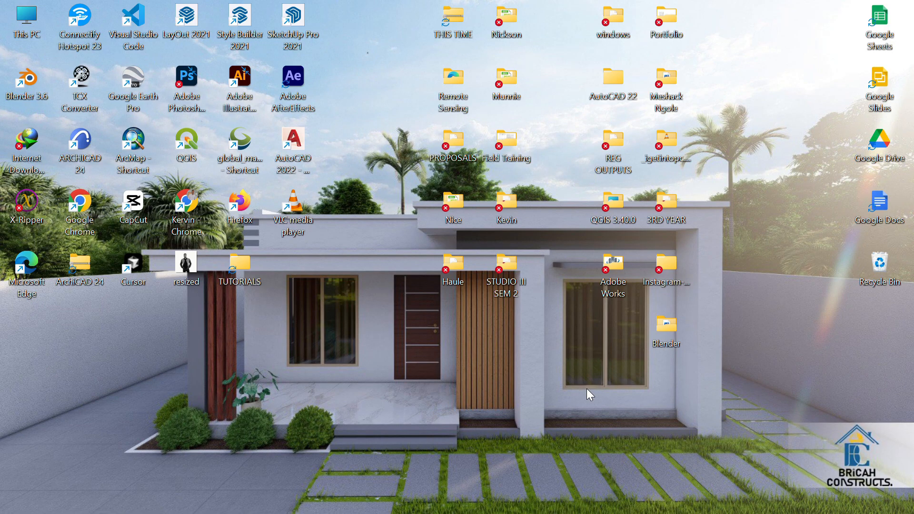
{"action": "left_click", "coordinate": [583, 497]}
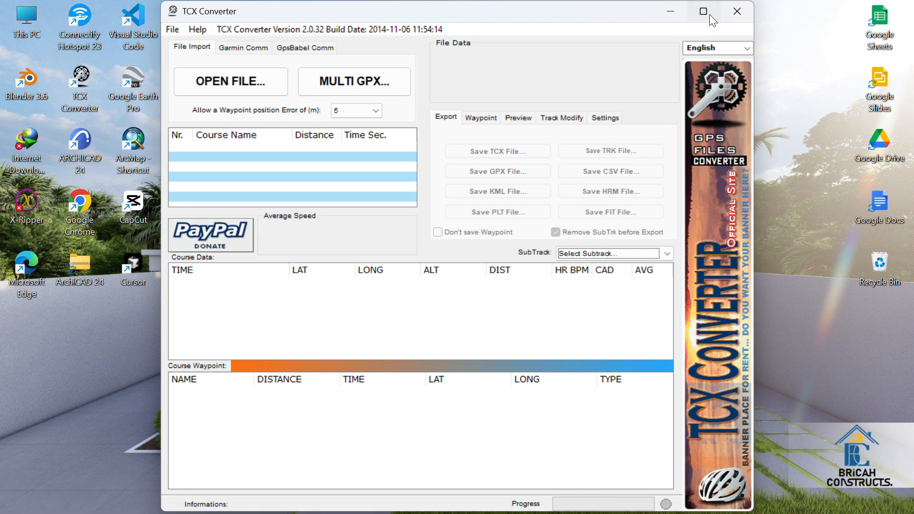
{"action": "left_click", "coordinate": [703, 11]}
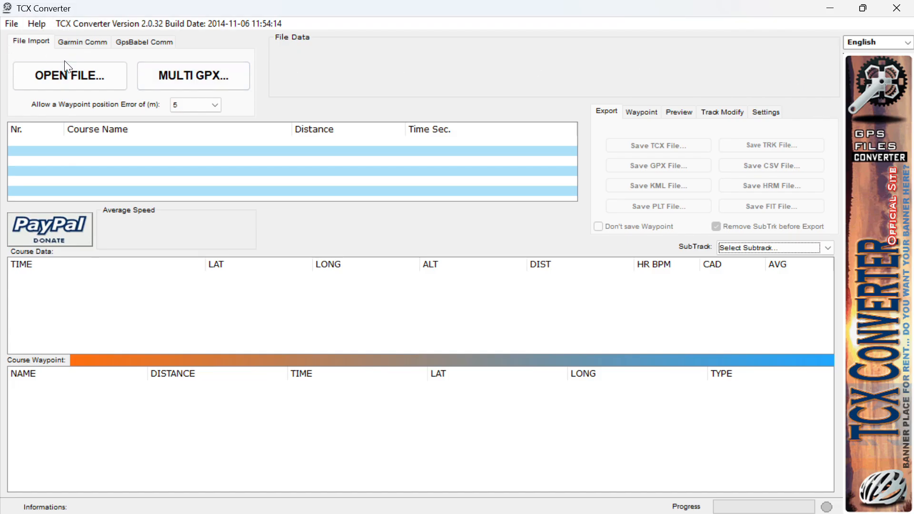
{"action": "left_click", "coordinate": [63, 73]}
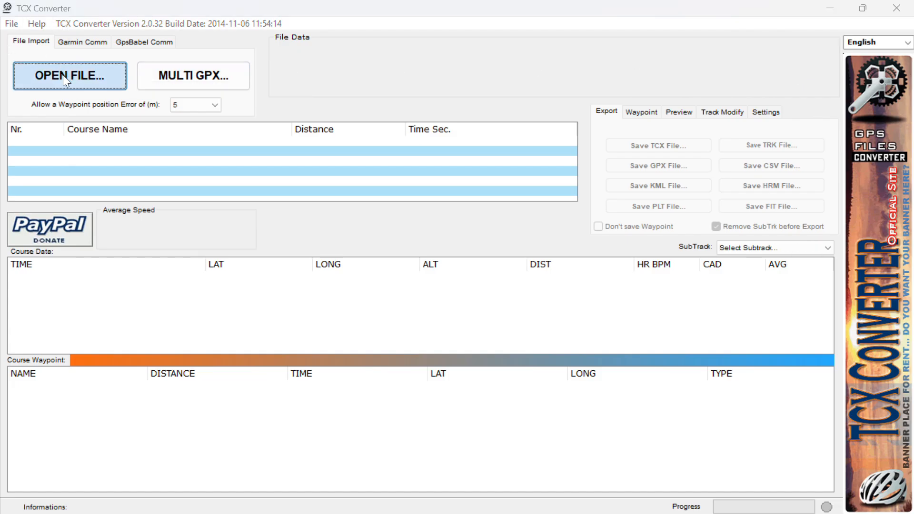
{"action": "left_click", "coordinate": [38, 134]}
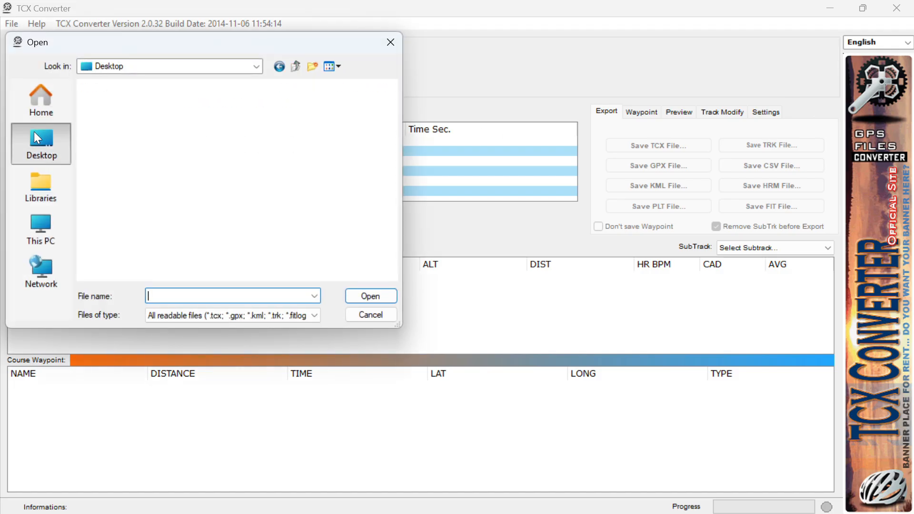
{"action": "scroll", "coordinate": [143, 169], "scroll_direction": "down", "scroll_amount": 2}
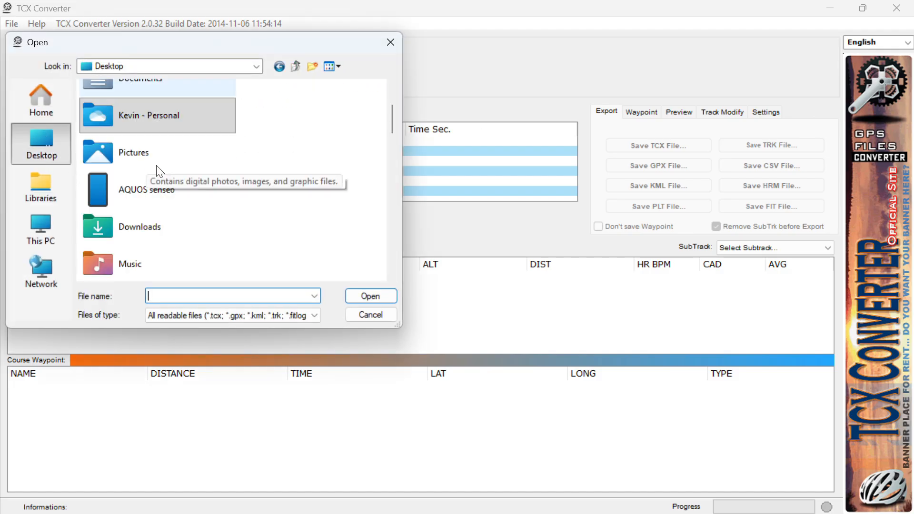
{"action": "scroll", "coordinate": [157, 181], "scroll_direction": "down", "scroll_amount": 3}
{"action": "double_click", "coordinate": [133, 135]}
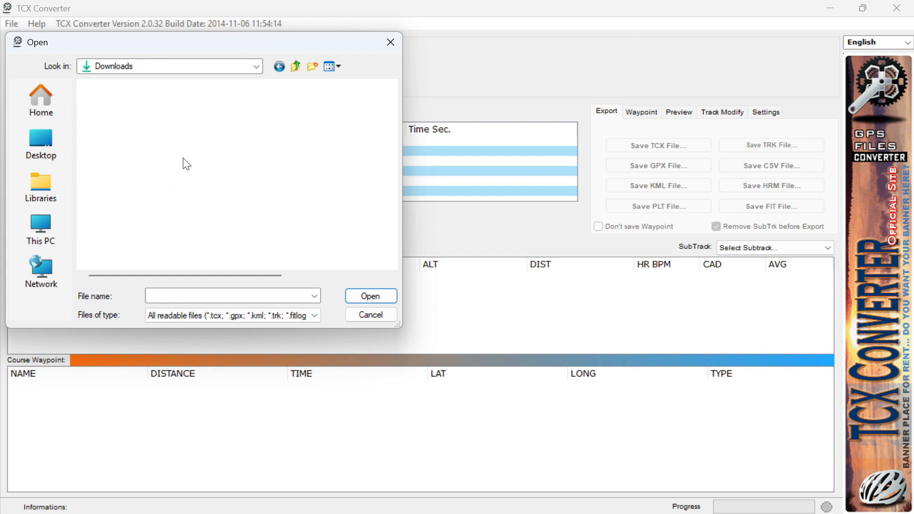
{"action": "left_click", "coordinate": [181, 129]}
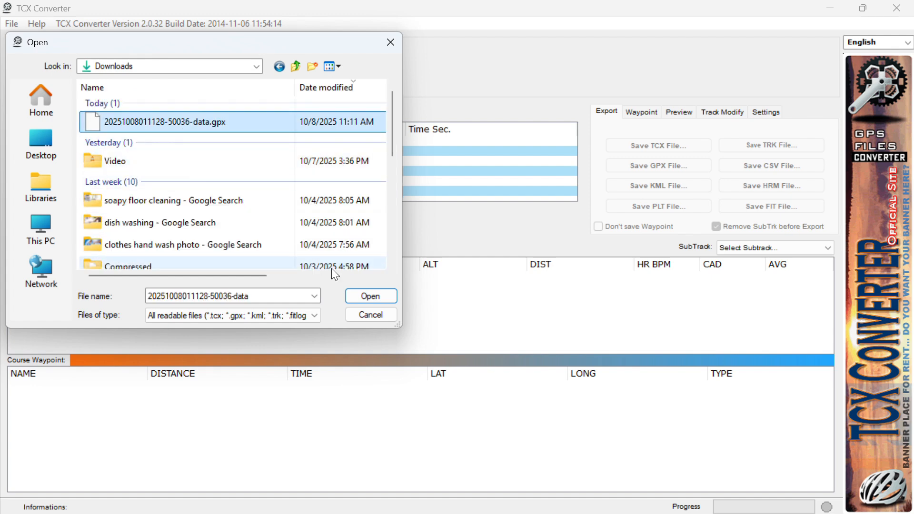
{"action": "left_click", "coordinate": [365, 297]}
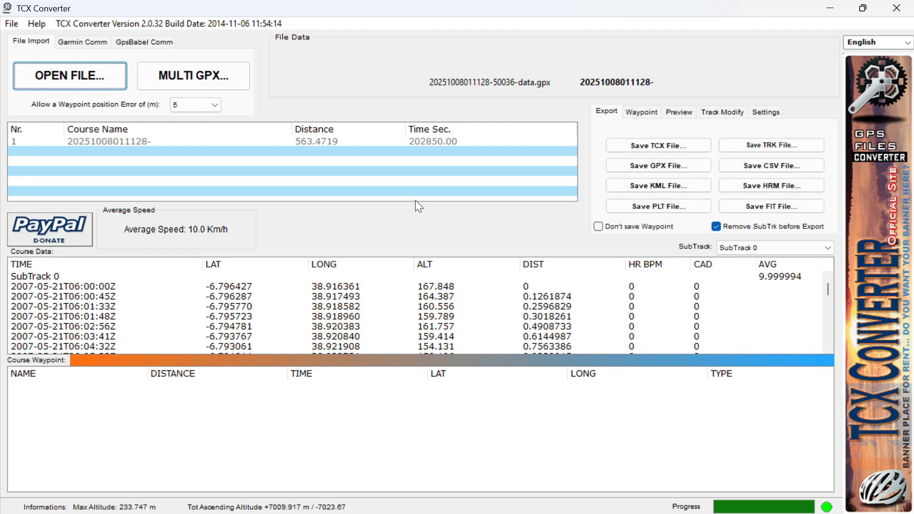
Save the track as CSV 'csv kiluvya' in Desktop > TUTORIALS > GIS TUTS, comma-separated.
{"action": "left_click", "coordinate": [767, 165]}
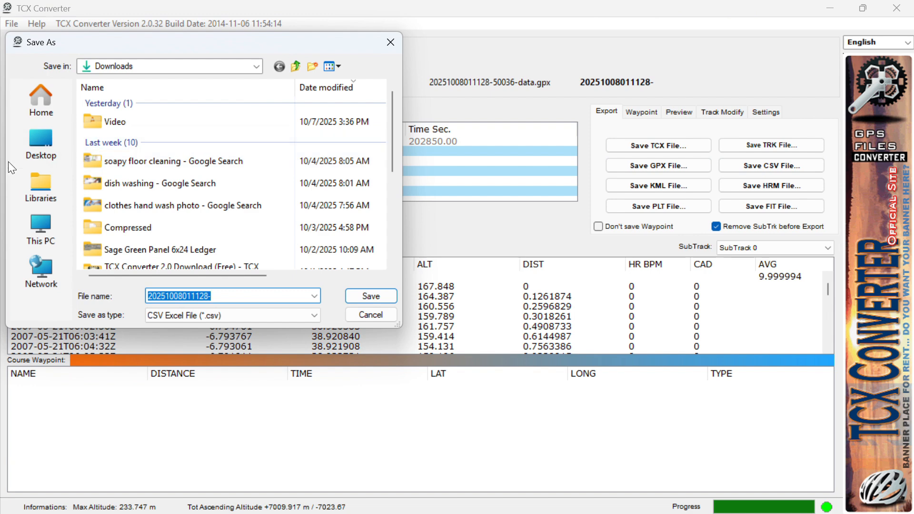
{"action": "left_click", "coordinate": [42, 142]}
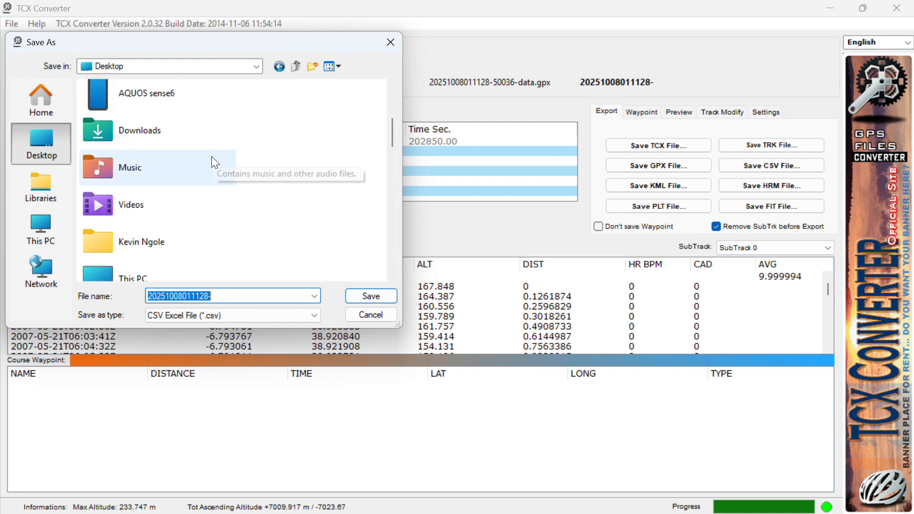
{"action": "double_click", "coordinate": [180, 151]}
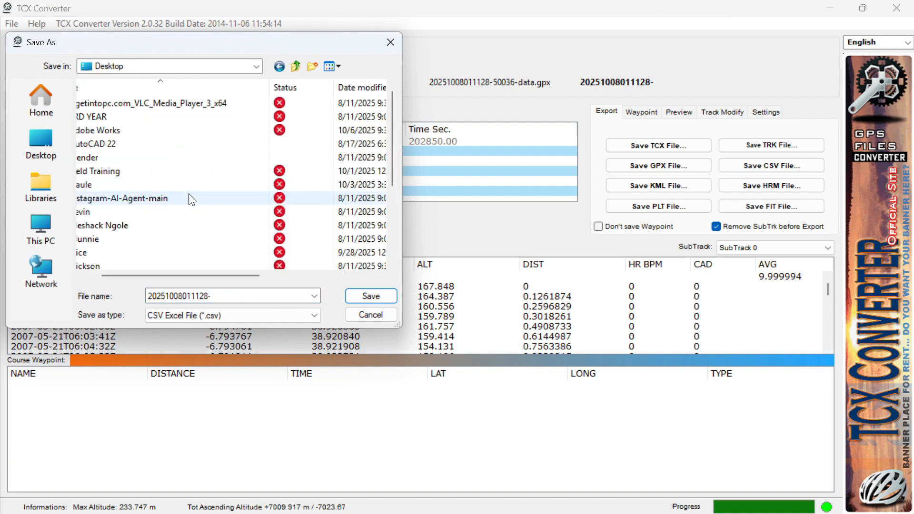
{"action": "scroll", "coordinate": [179, 211], "scroll_direction": "down", "scroll_amount": 2}
{"action": "scroll", "coordinate": [122, 210], "scroll_direction": "down", "scroll_amount": 1}
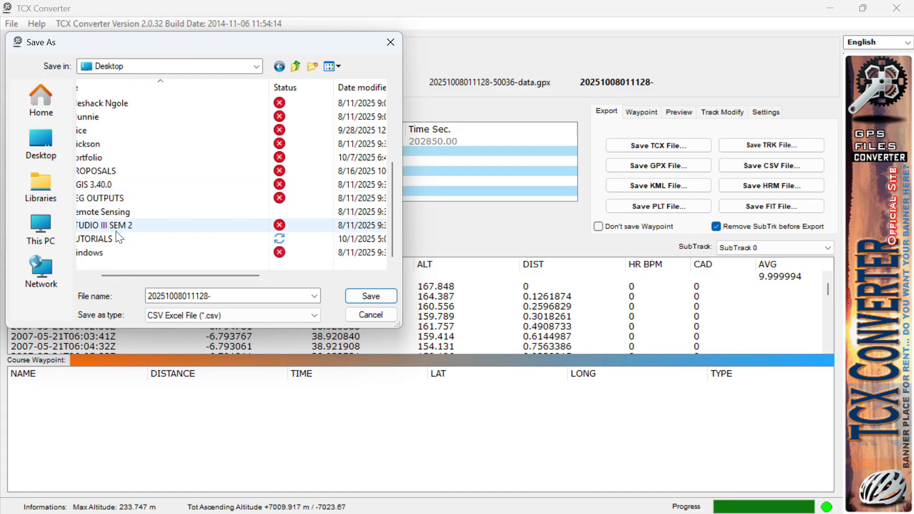
{"action": "double_click", "coordinate": [105, 238]}
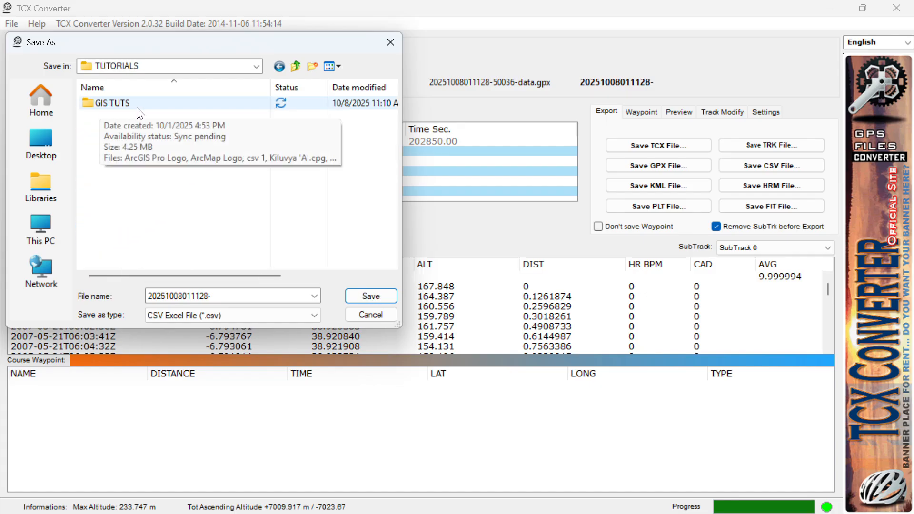
{"action": "double_click", "coordinate": [135, 107]}
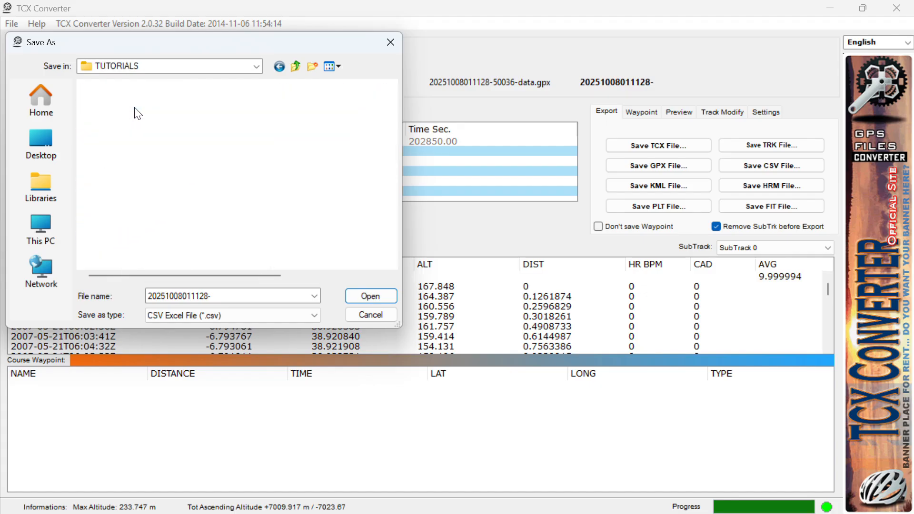
{"action": "left_click", "coordinate": [222, 296]}
{"action": "type", "text": "cs"}
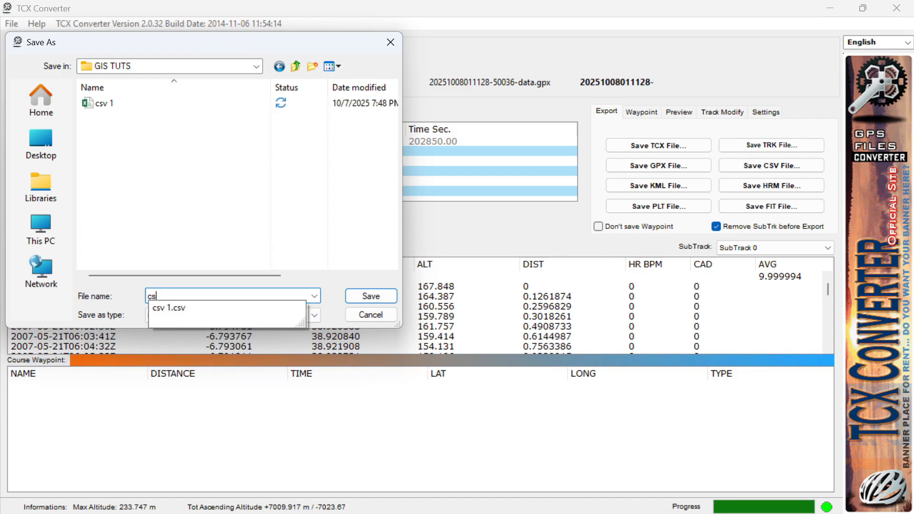
{"action": "type", "text": "v kiluvya"}
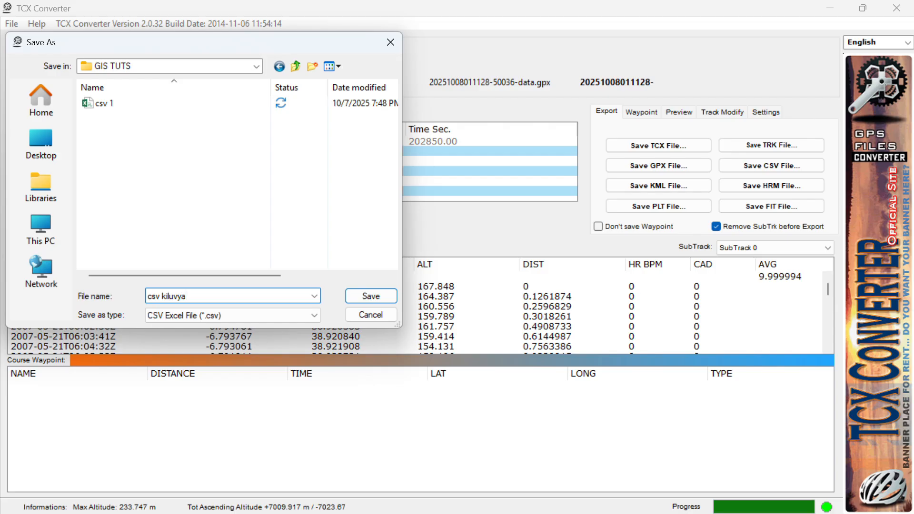
{"action": "key", "text": "Return"}
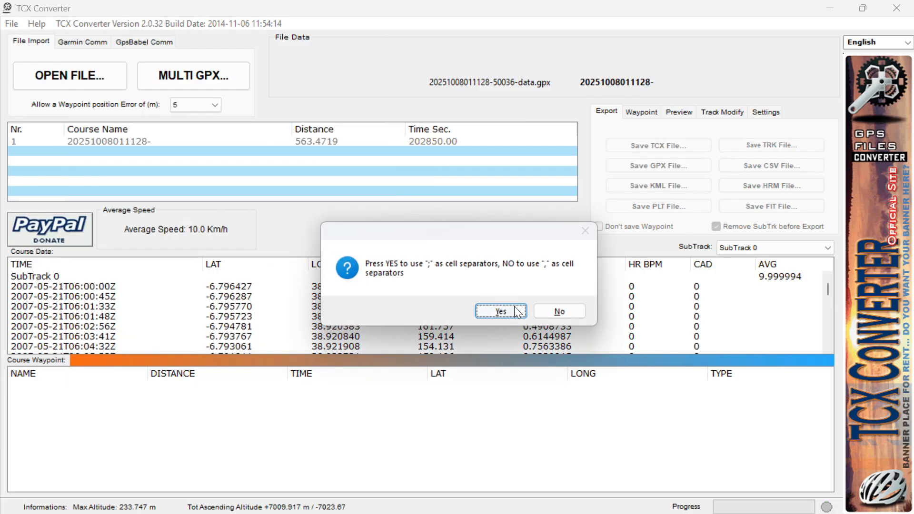
{"action": "left_click", "coordinate": [561, 313]}
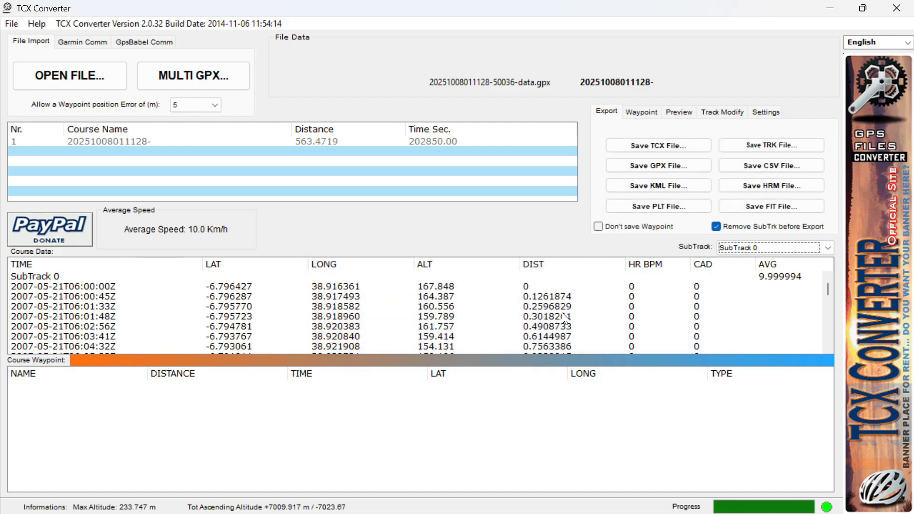
Minimize the converter, switch to ArcMap, and add the csv kiluvya.csv table.
{"action": "left_click", "coordinate": [821, 10]}
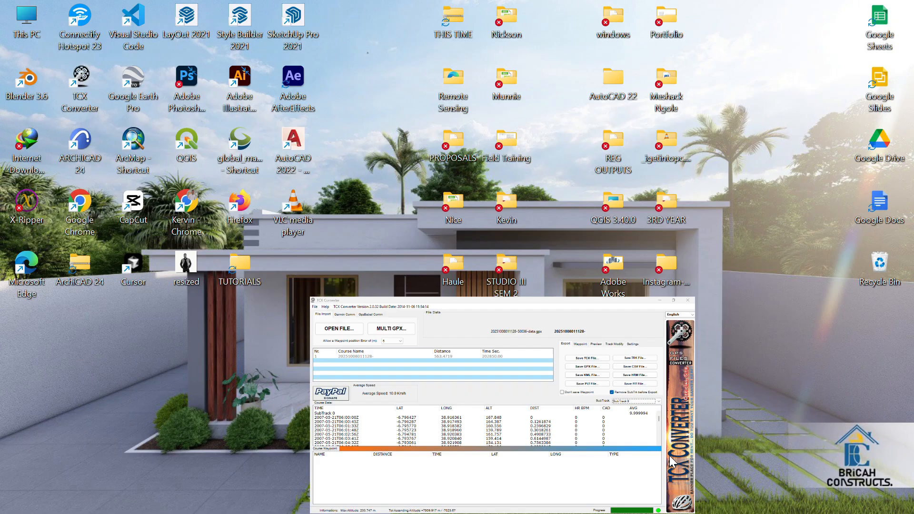
{"action": "left_click", "coordinate": [612, 496]}
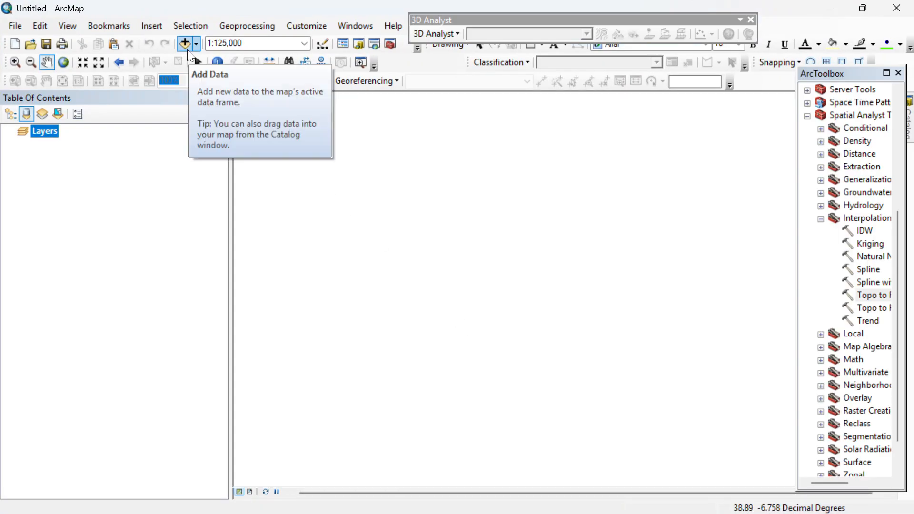
{"action": "left_click", "coordinate": [184, 44]}
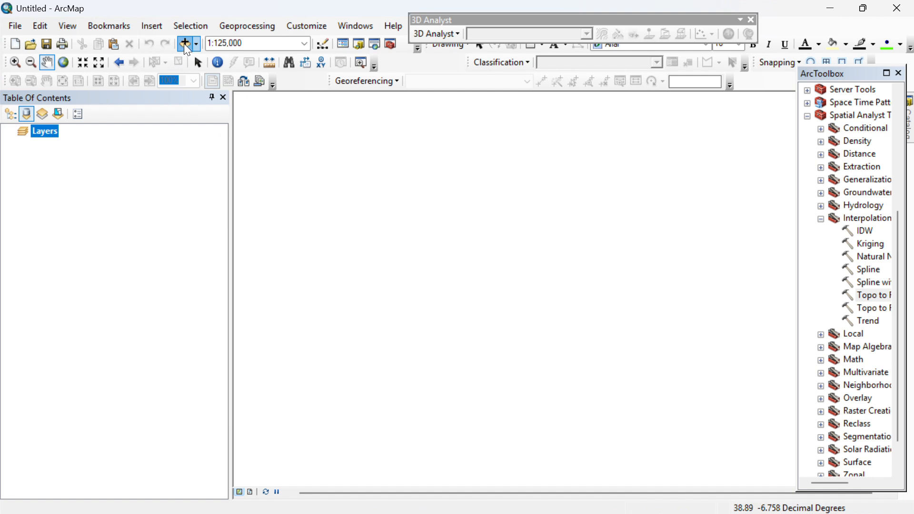
{"action": "left_click", "coordinate": [329, 229]}
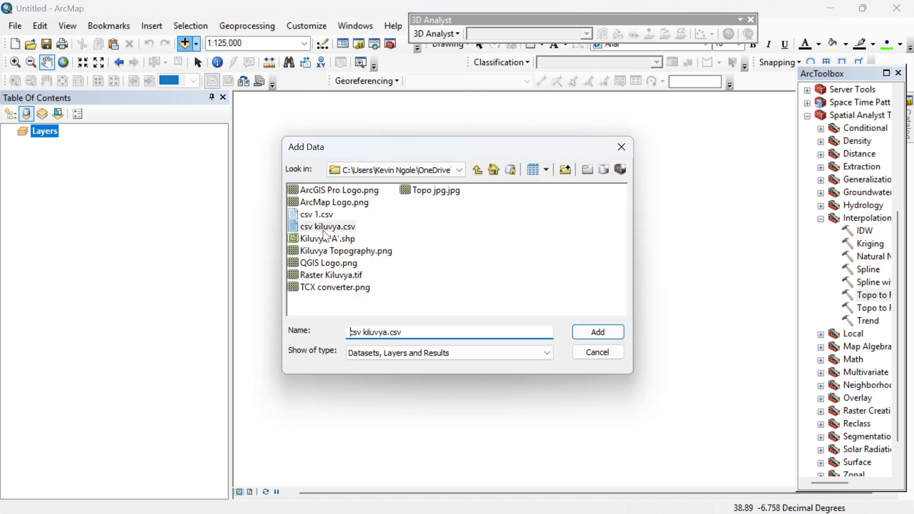
{"action": "left_click", "coordinate": [598, 332]}
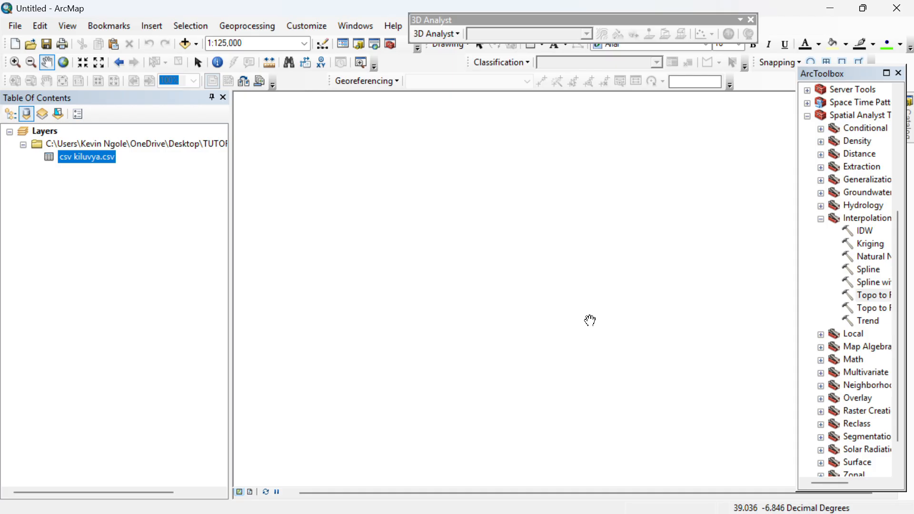
Open Display XY Data for csv kiluvya.csv and use ALT as the Z field.
{"action": "right_click", "coordinate": [104, 162]}
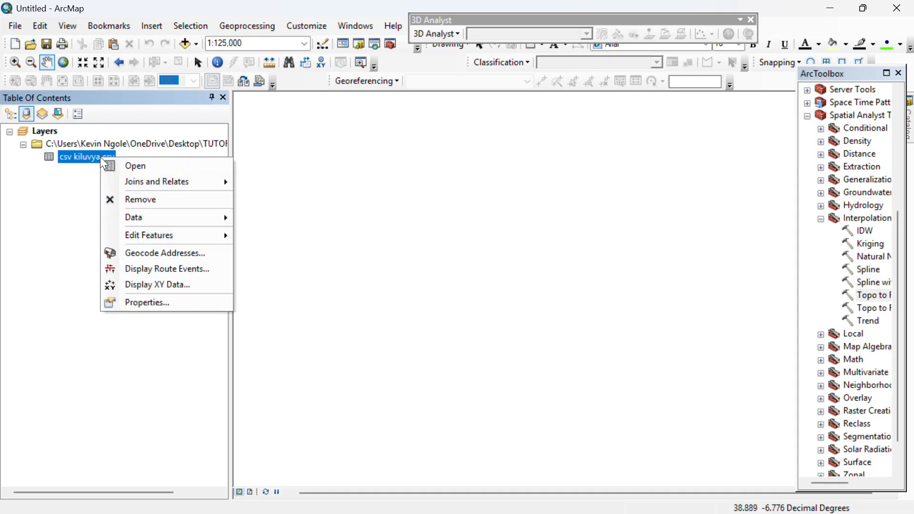
{"action": "left_click", "coordinate": [168, 288]}
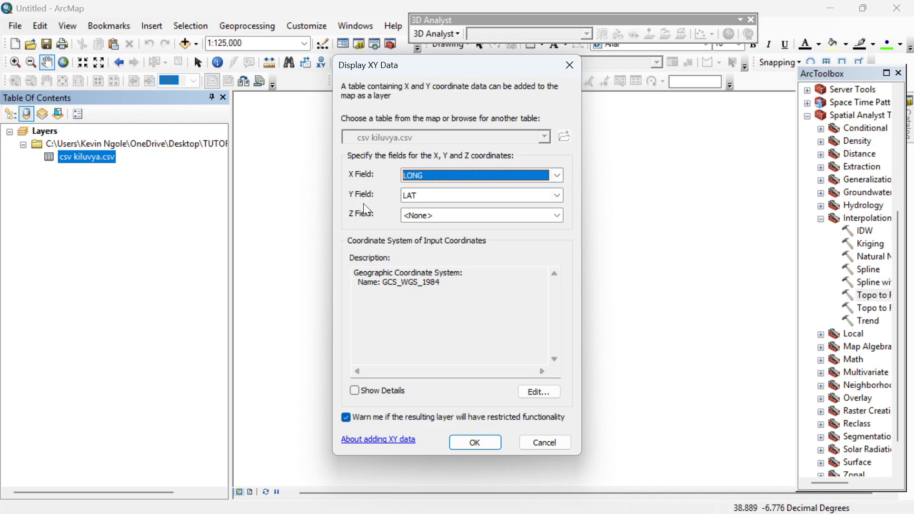
{"action": "left_click", "coordinate": [555, 216]}
{"action": "left_click", "coordinate": [438, 263]}
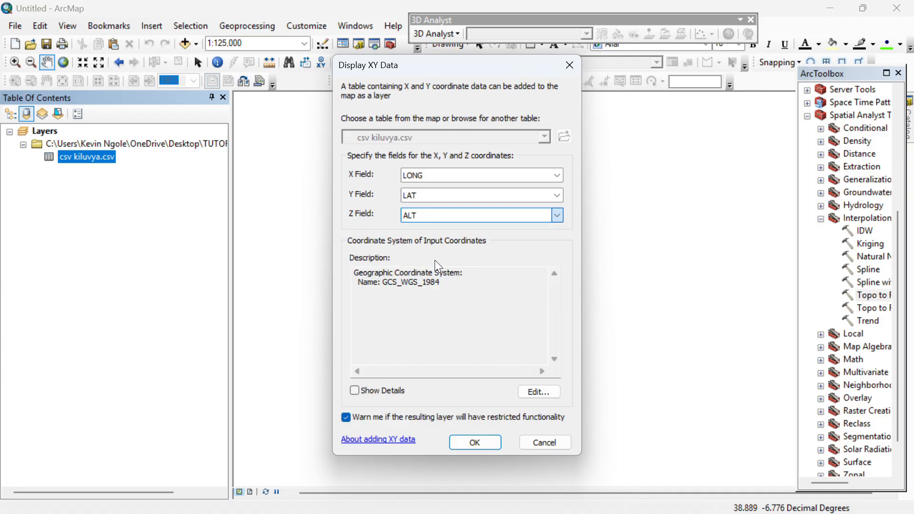
{"action": "left_click", "coordinate": [511, 285]}
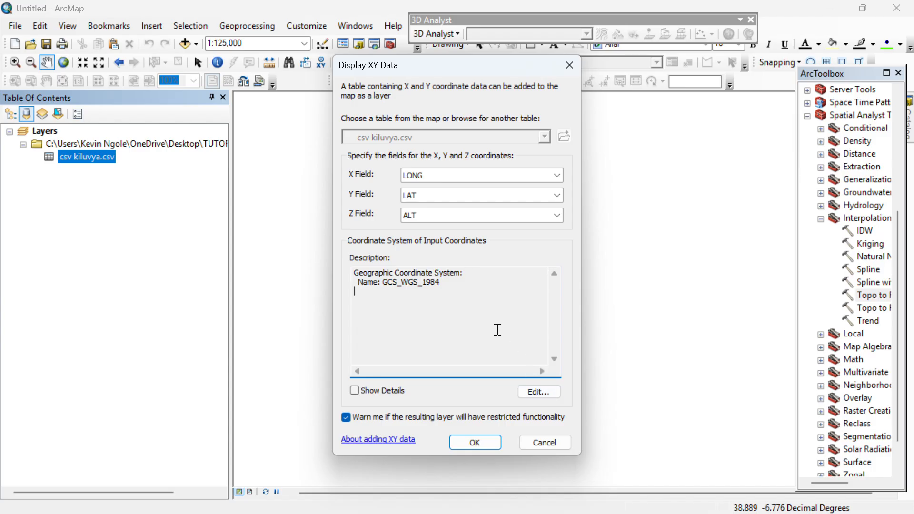
Set the coordinate system to GCS WGS 1984 and add the points, accepting the Object-ID warning.
{"action": "left_click", "coordinate": [536, 391]}
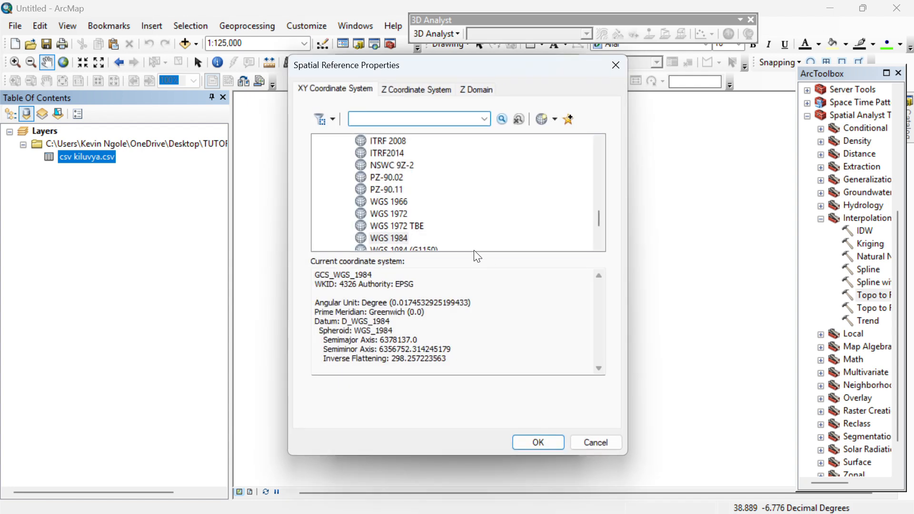
{"action": "scroll", "coordinate": [430, 182], "scroll_direction": "up", "scroll_amount": 7}
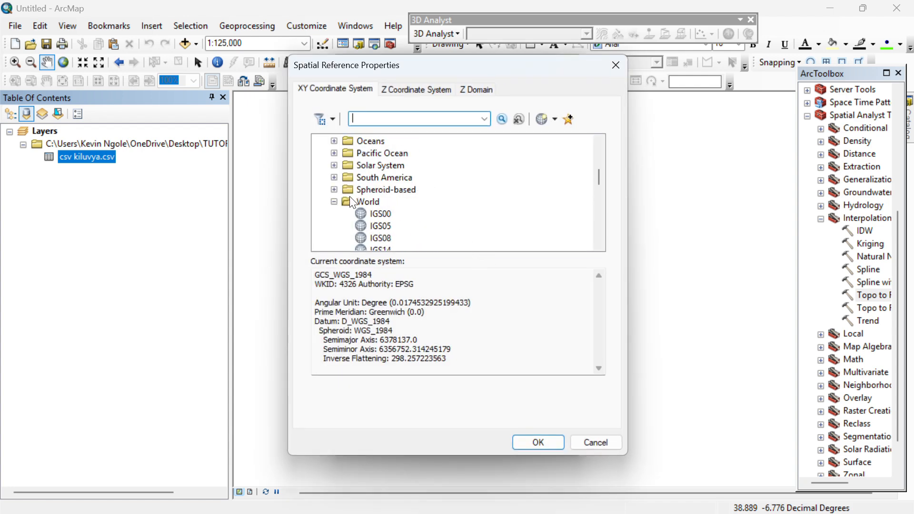
{"action": "left_click", "coordinate": [335, 202]}
{"action": "scroll", "coordinate": [345, 192], "scroll_direction": "up", "scroll_amount": 5}
{"action": "scroll", "coordinate": [342, 185], "scroll_direction": "down", "scroll_amount": 4}
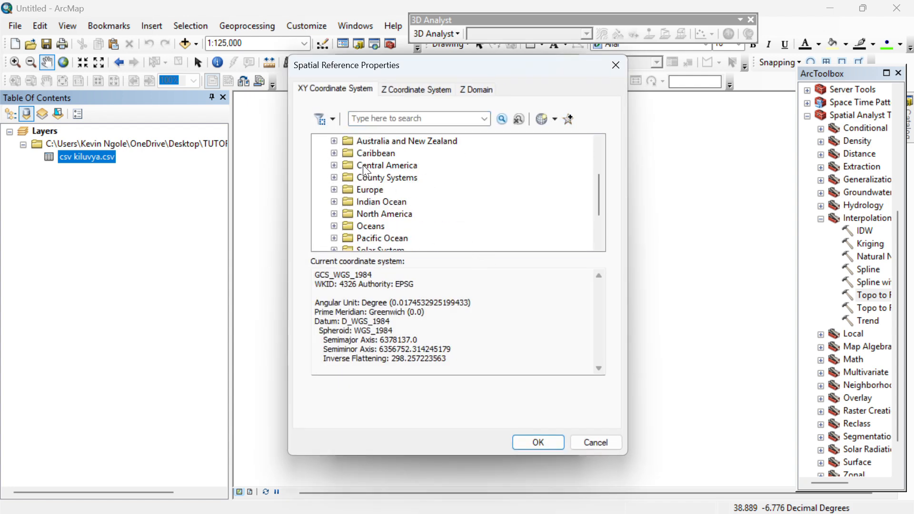
{"action": "left_click", "coordinate": [334, 226]}
{"action": "scroll", "coordinate": [405, 190], "scroll_direction": "down", "scroll_amount": 6}
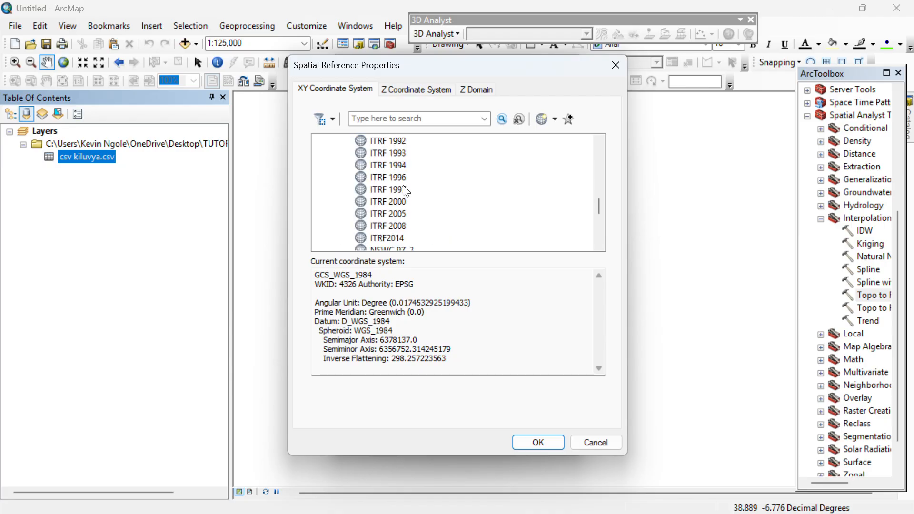
{"action": "scroll", "coordinate": [395, 200], "scroll_direction": "down", "scroll_amount": 1}
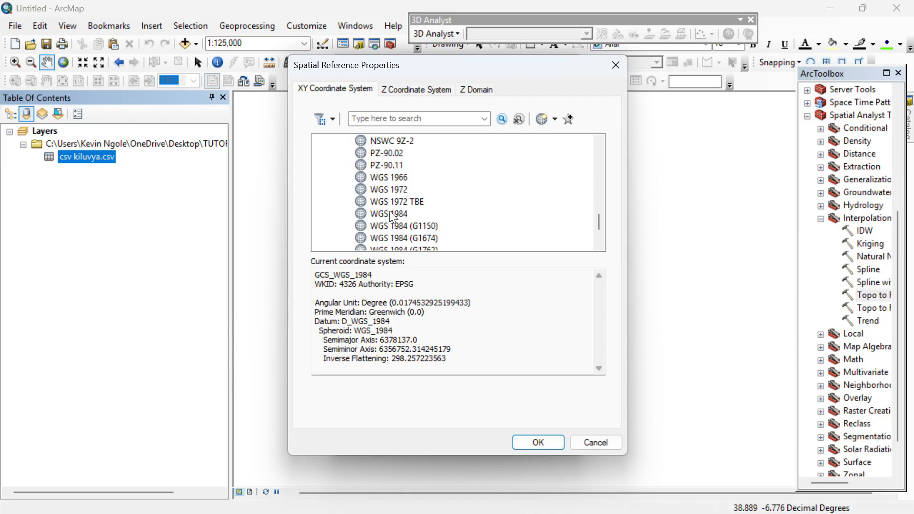
{"action": "left_click", "coordinate": [397, 213]}
{"action": "left_click", "coordinate": [552, 442]}
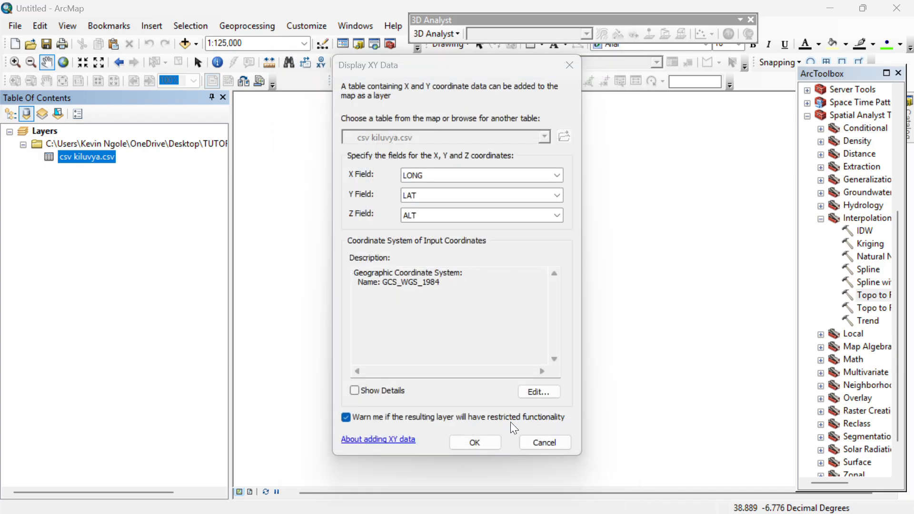
{"action": "left_click", "coordinate": [480, 444]}
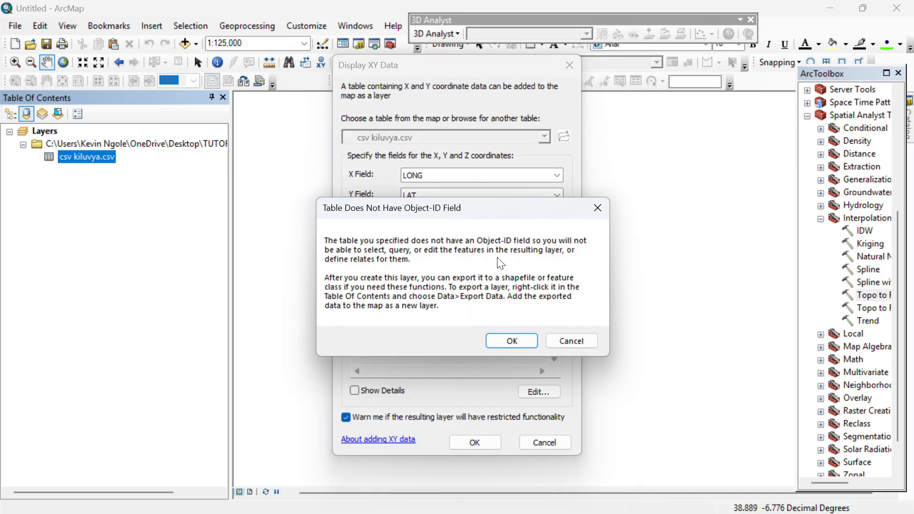
{"action": "left_click", "coordinate": [516, 341]}
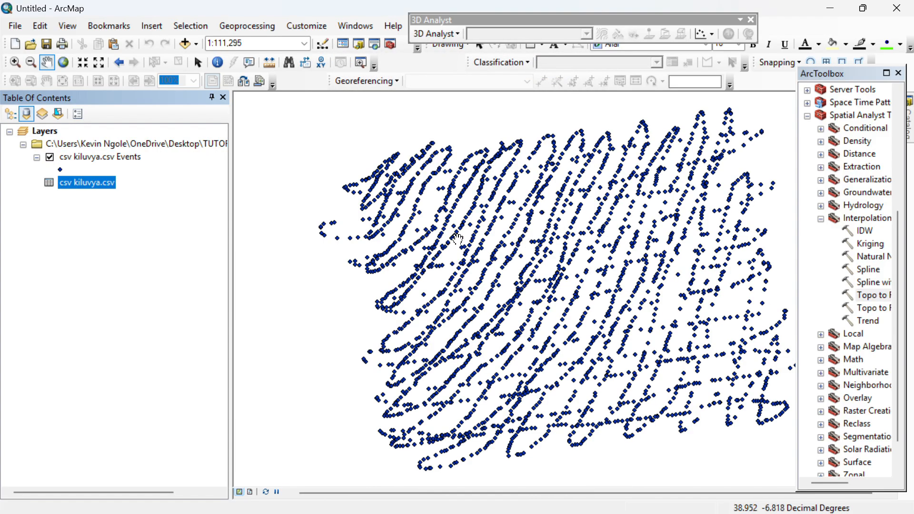
Zoom the map to 1:125,000 and widen ArcToolbox to show full Interpolation tool names.
{"action": "scroll", "coordinate": [541, 272], "scroll_direction": "up", "scroll_amount": 2}
{"action": "scroll", "coordinate": [690, 268], "scroll_direction": "down", "scroll_amount": 1}
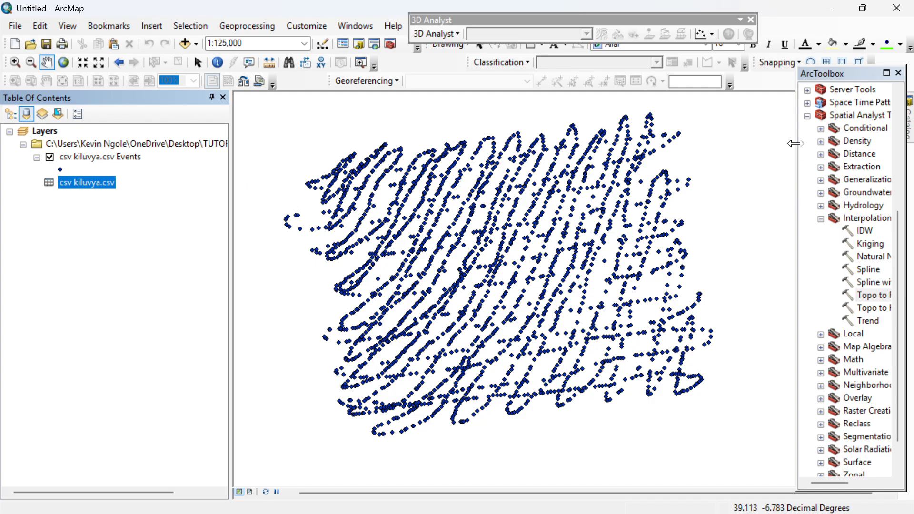
{"action": "left_click_drag", "start_coordinate": [798, 144], "coordinate": [748, 143]}
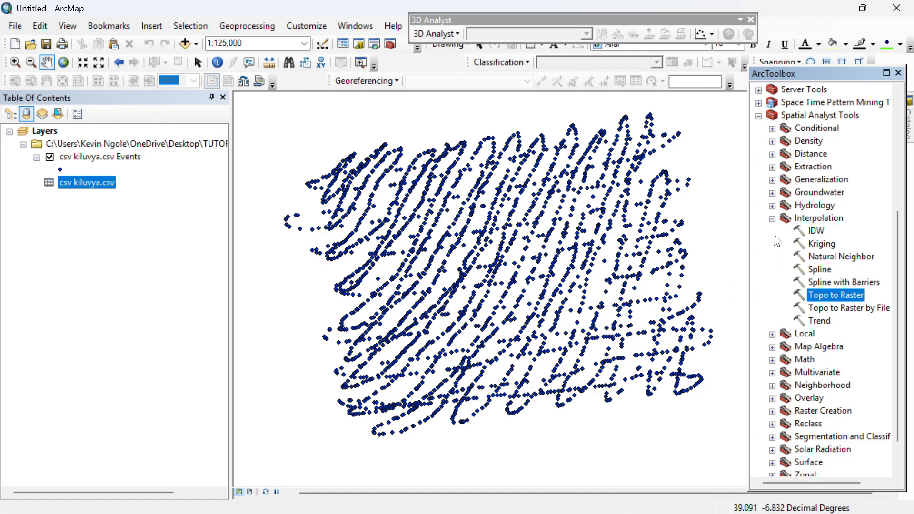
Collapse Interpolation, then close and reopen ArcToolbox with ArcMap maximized again.
{"action": "left_click", "coordinate": [773, 219]}
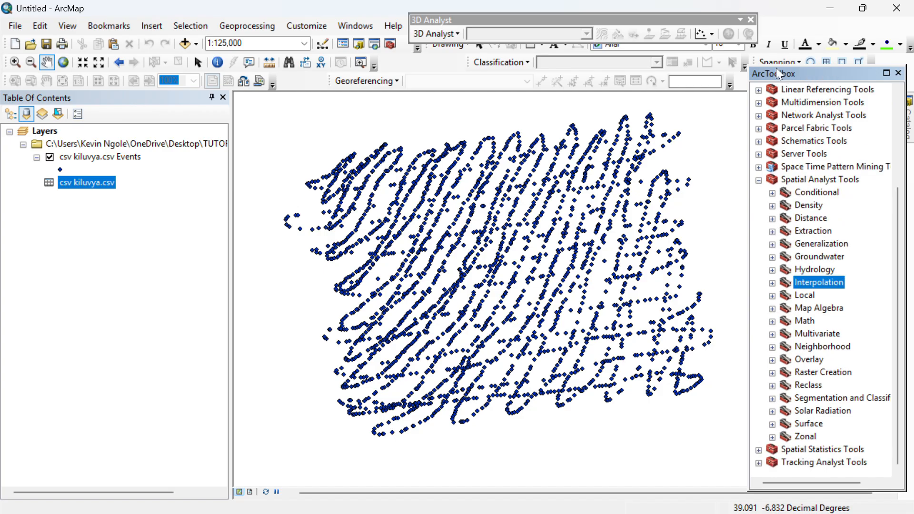
{"action": "left_click", "coordinate": [898, 73]}
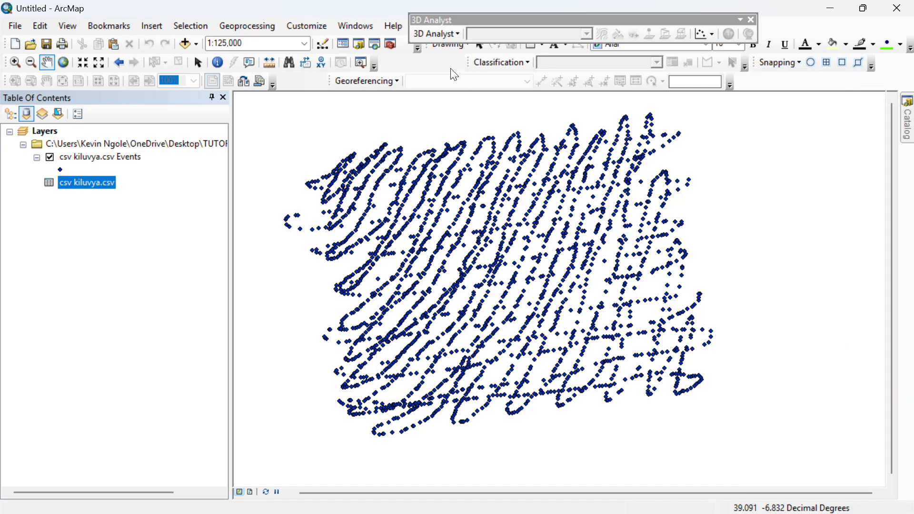
{"action": "left_click", "coordinate": [389, 45]}
{"action": "left_click", "coordinate": [863, 9]}
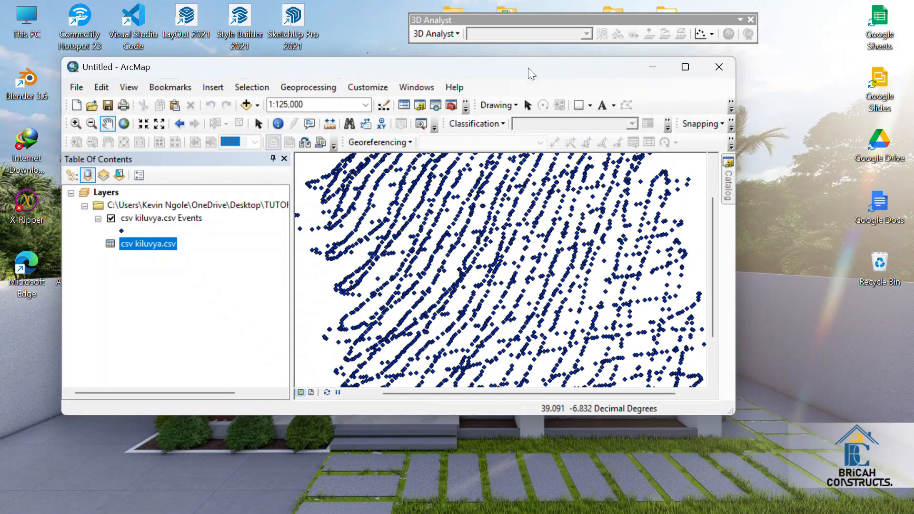
{"action": "left_click", "coordinate": [452, 105]}
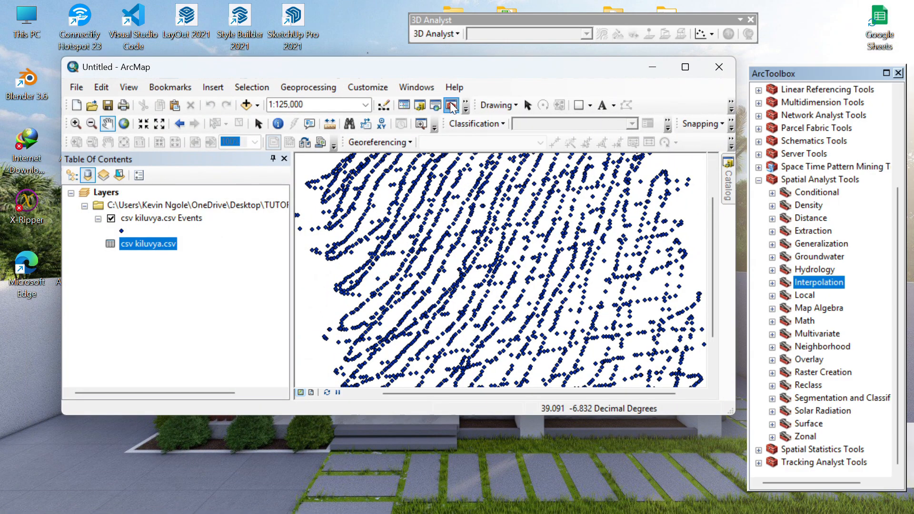
{"action": "left_click", "coordinate": [686, 67]}
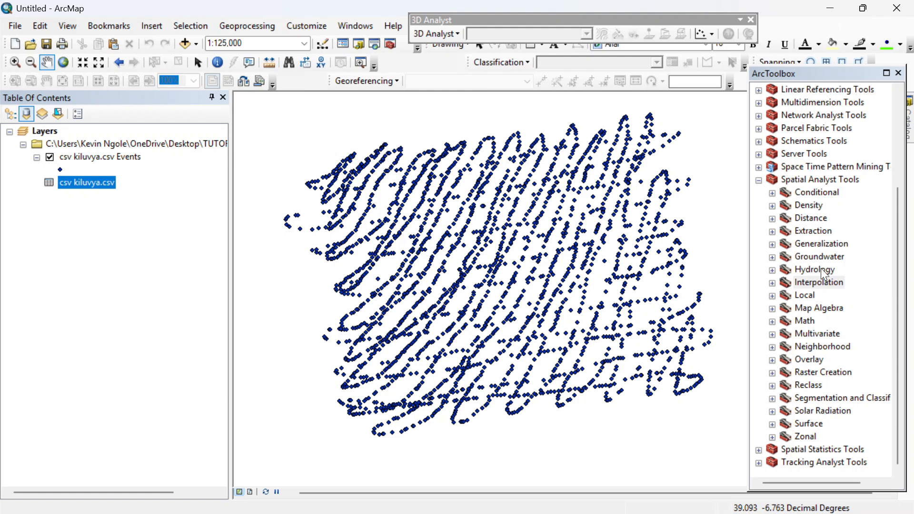
Launch the Project tool from Data Management > Projections and Transformations.
{"action": "double_click", "coordinate": [768, 181]}
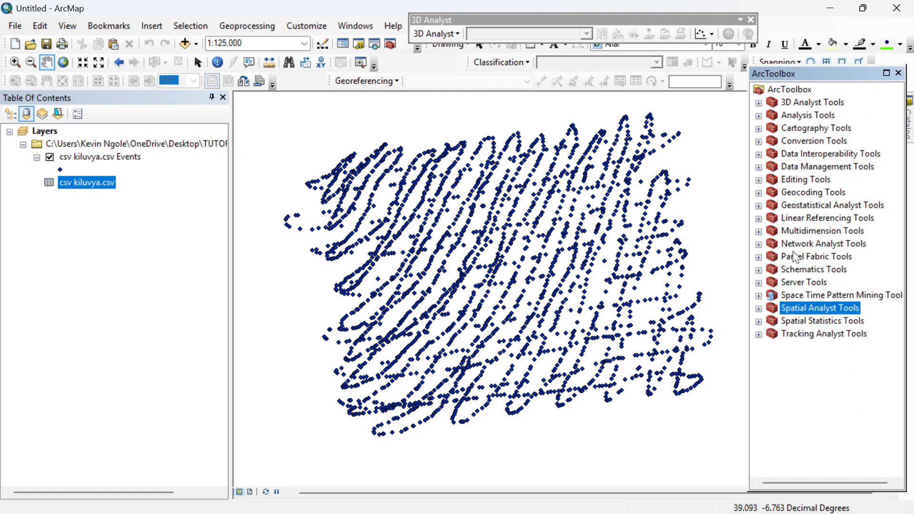
{"action": "left_click", "coordinate": [762, 169]}
{"action": "scroll", "coordinate": [809, 219], "scroll_direction": "down", "scroll_amount": 1}
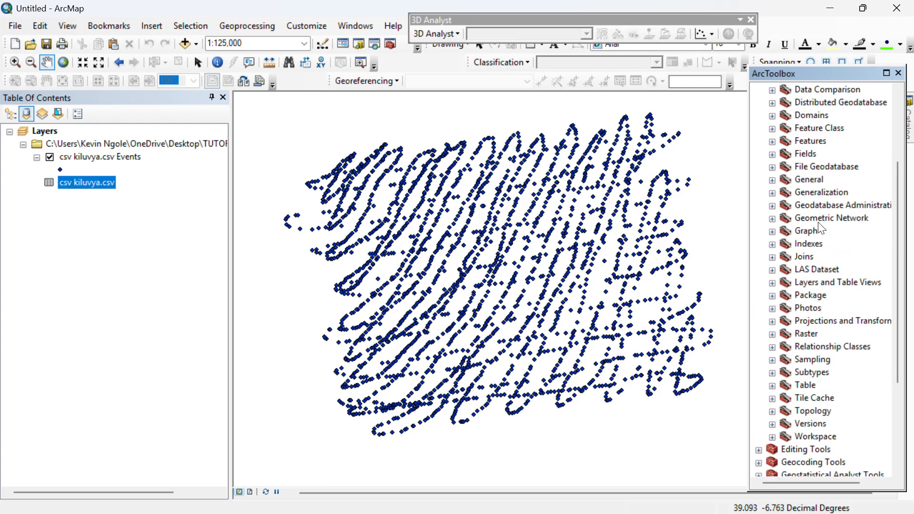
{"action": "left_click", "coordinate": [773, 322]}
{"action": "scroll", "coordinate": [831, 378], "scroll_direction": "down", "scroll_amount": 1}
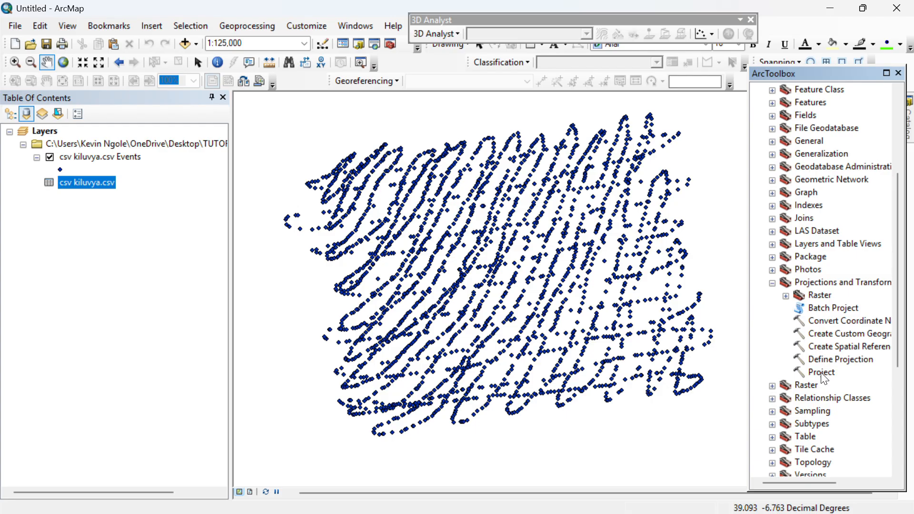
{"action": "double_click", "coordinate": [821, 373]}
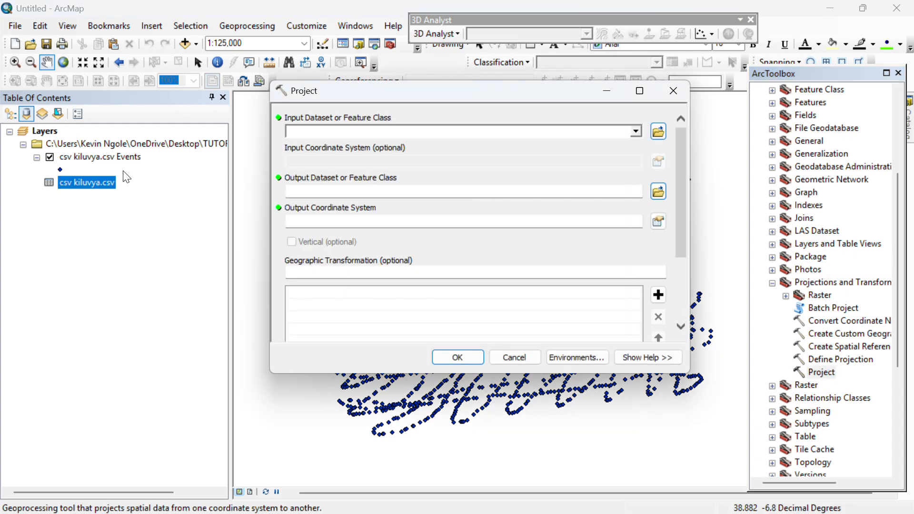
Set the csv kiluvya.csv Events layer as the Project tool's input dataset.
{"action": "left_click", "coordinate": [104, 156]}
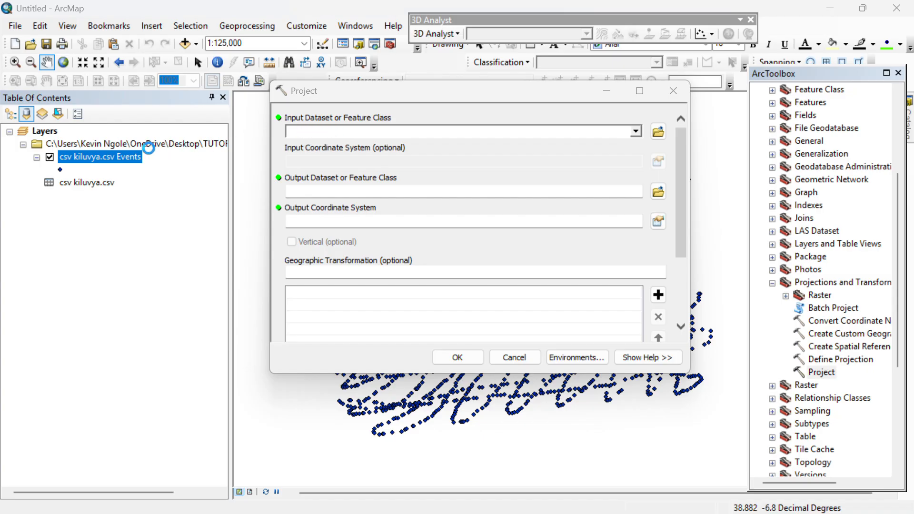
{"action": "double_click", "coordinate": [126, 159]}
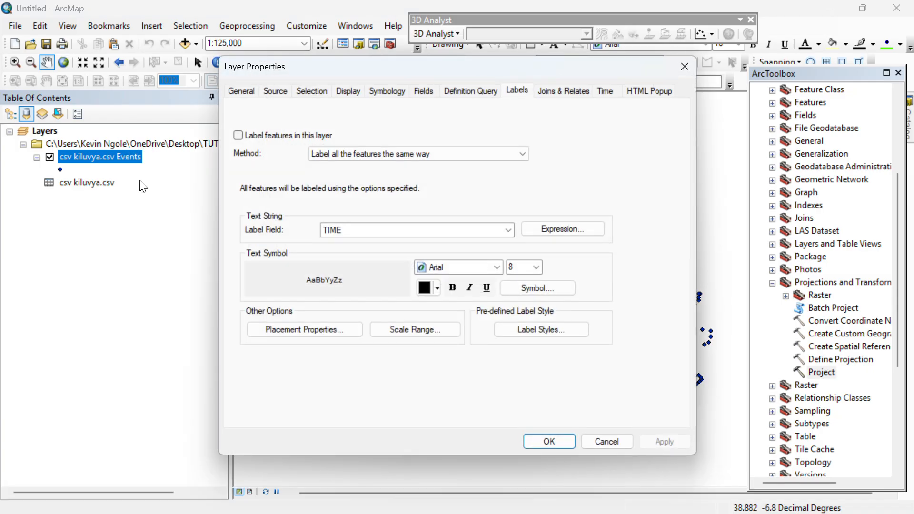
{"action": "left_click", "coordinate": [685, 66]}
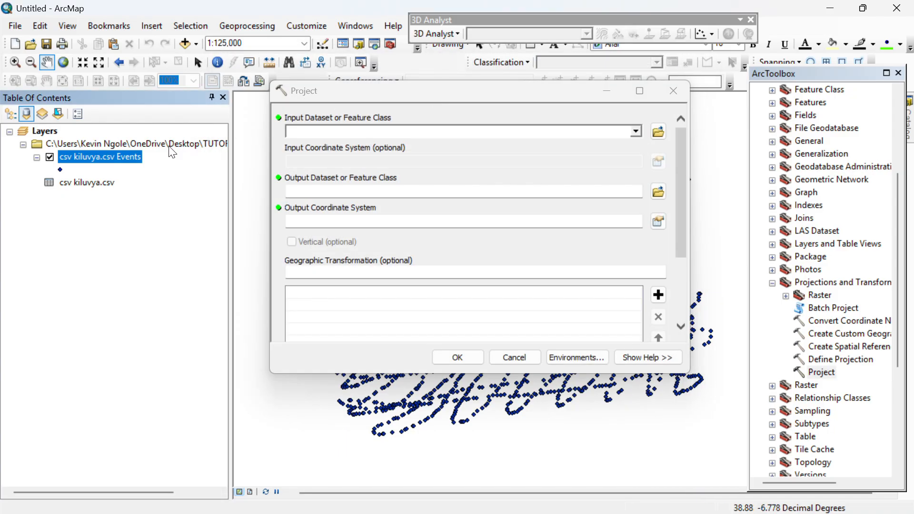
{"action": "left_click_drag", "start_coordinate": [116, 157], "coordinate": [362, 133]}
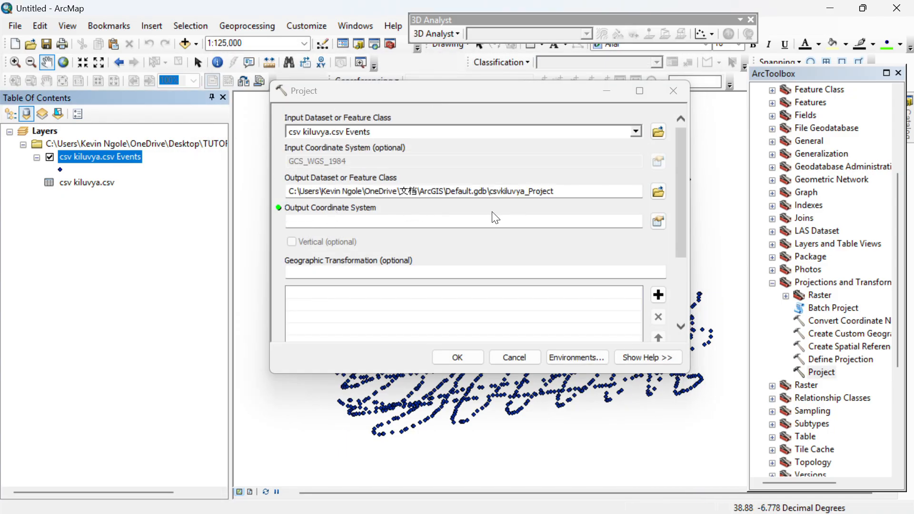
Choose WGS 1984 UTM Zone 37S as the output coordinate system and run the projection.
{"action": "left_click", "coordinate": [659, 221]}
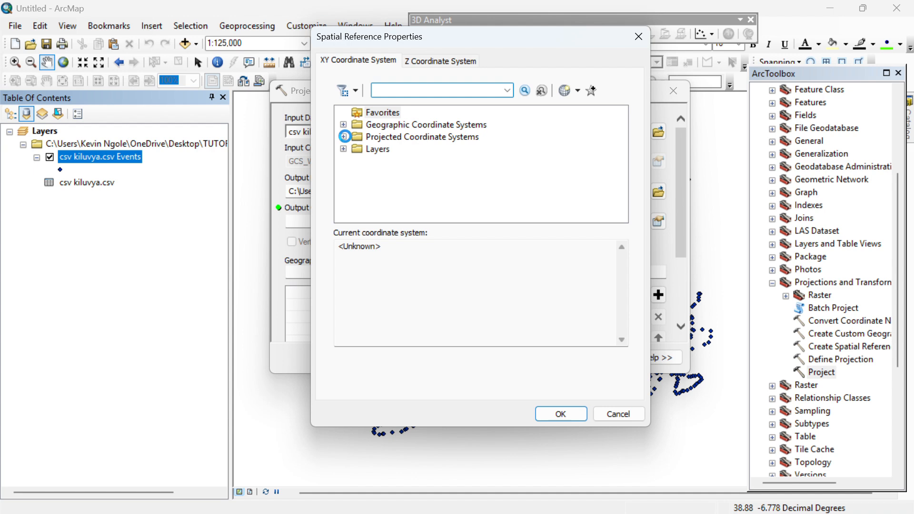
{"action": "left_click", "coordinate": [343, 137]}
{"action": "scroll", "coordinate": [356, 143], "scroll_direction": "down", "scroll_amount": 2}
{"action": "left_click", "coordinate": [357, 174]}
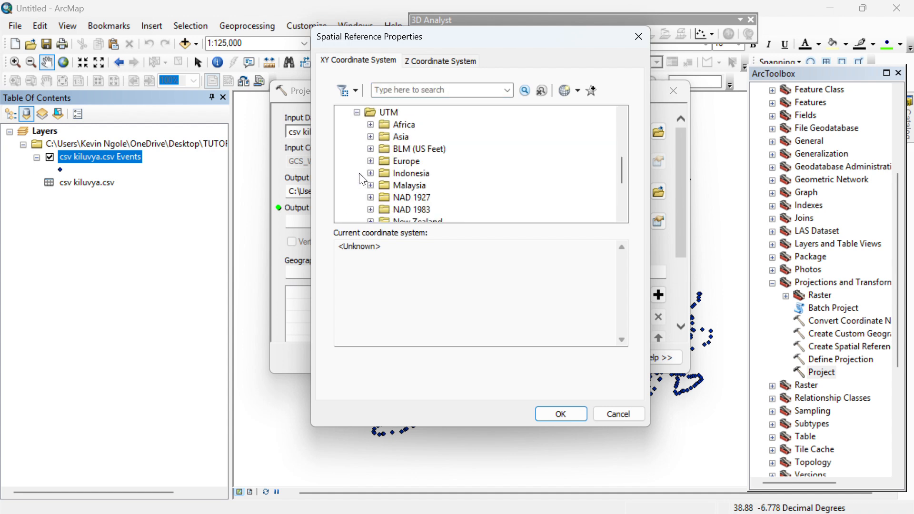
{"action": "scroll", "coordinate": [391, 149], "scroll_direction": "down", "scroll_amount": 3}
{"action": "left_click", "coordinate": [371, 173]}
{"action": "scroll", "coordinate": [416, 174], "scroll_direction": "down", "scroll_amount": 1}
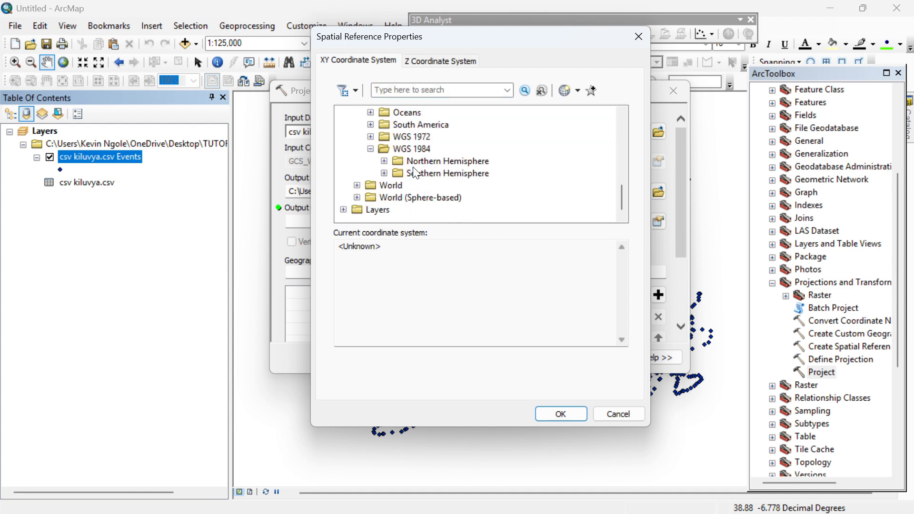
{"action": "left_click", "coordinate": [384, 174]}
{"action": "scroll", "coordinate": [462, 170], "scroll_direction": "down", "scroll_amount": 5}
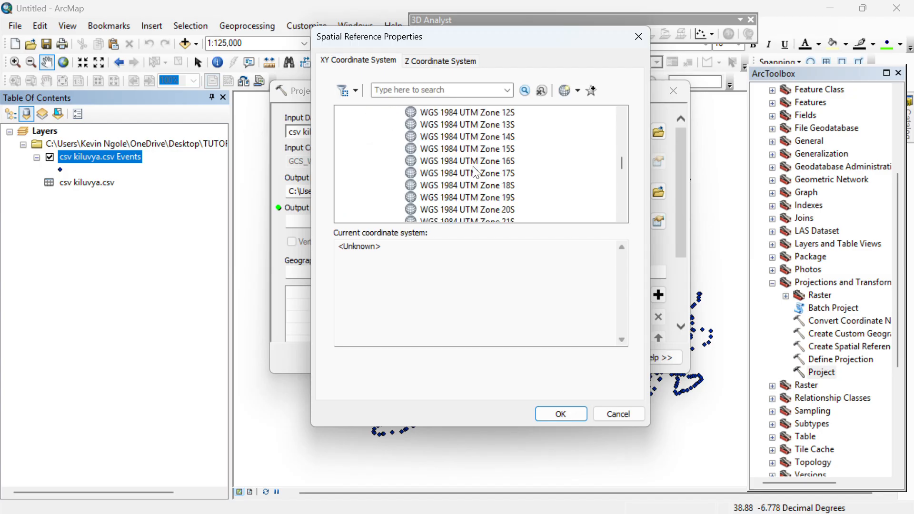
{"action": "scroll", "coordinate": [495, 171], "scroll_direction": "down", "scroll_amount": 5}
{"action": "left_click", "coordinate": [507, 202]}
{"action": "left_click", "coordinate": [561, 415]}
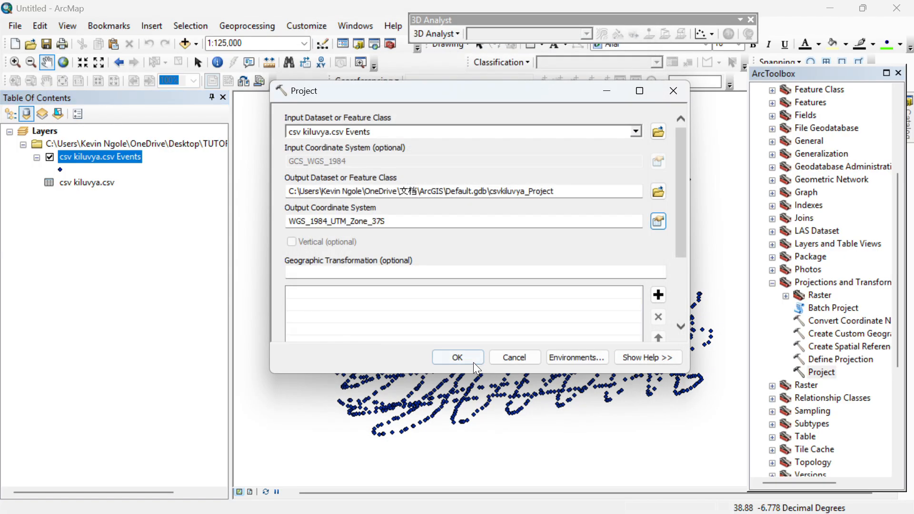
{"action": "left_click", "coordinate": [458, 357]}
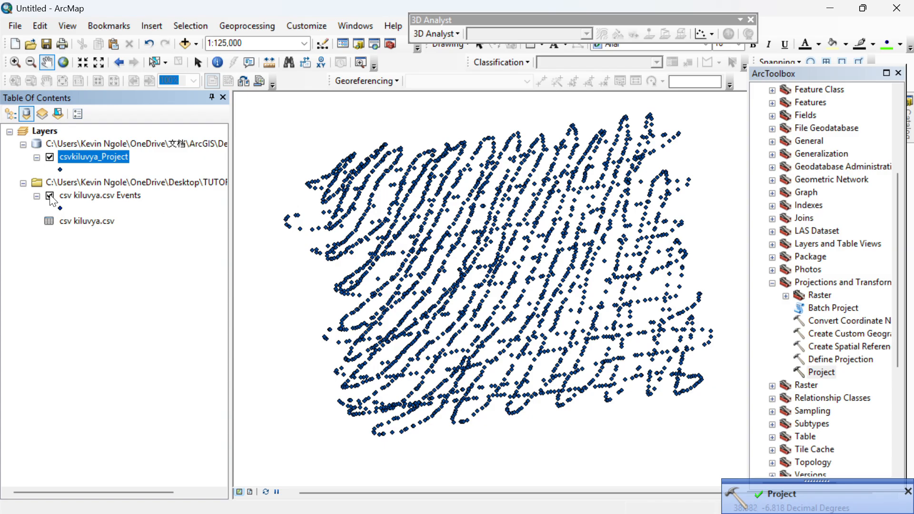
Collapse the original CSV group, Projections and Transformations, and Data Management tools.
{"action": "left_click", "coordinate": [23, 184]}
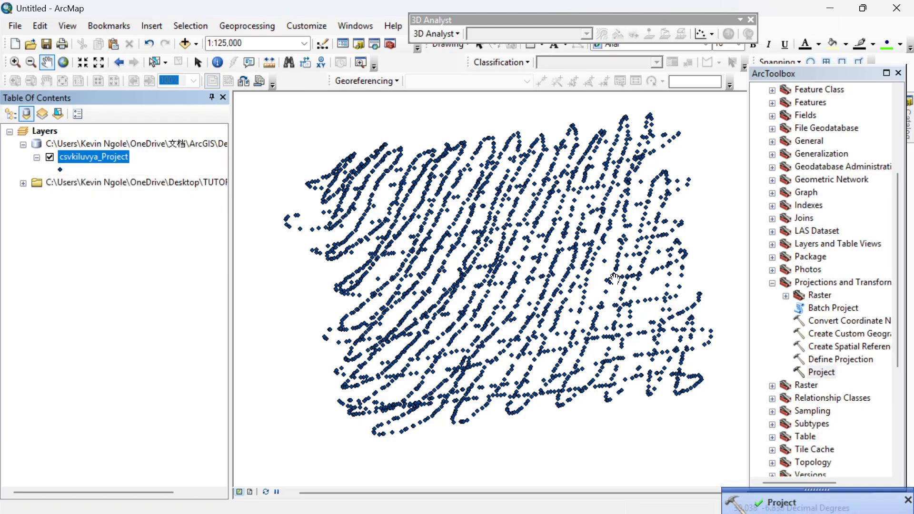
{"action": "left_click", "coordinate": [773, 283]}
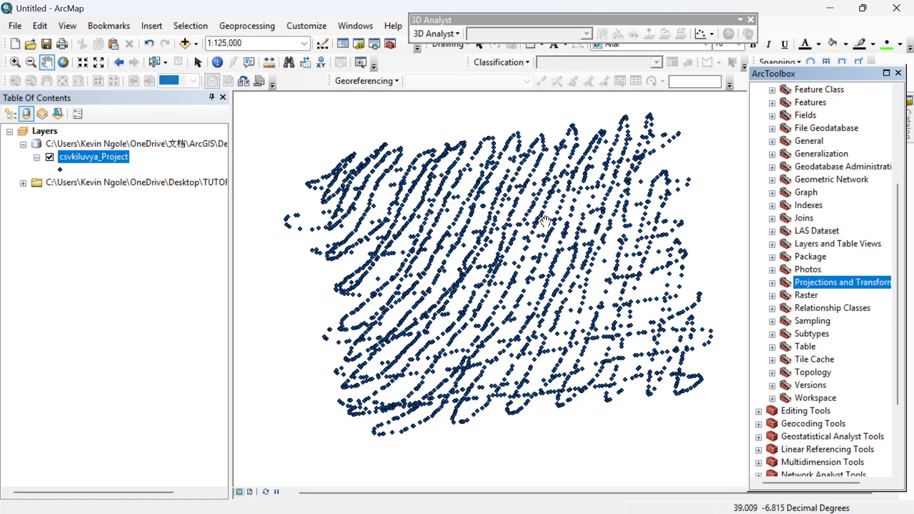
{"action": "scroll", "coordinate": [823, 238], "scroll_direction": "up", "scroll_amount": 4}
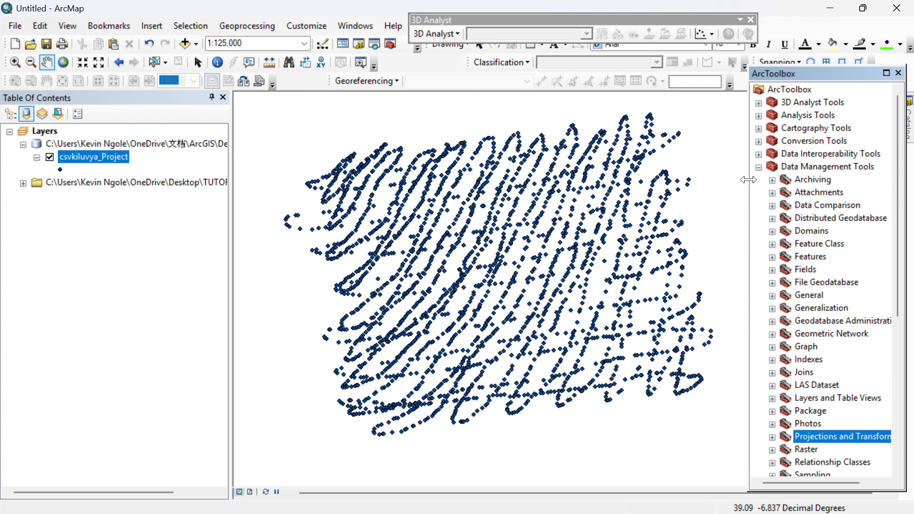
{"action": "double_click", "coordinate": [772, 168]}
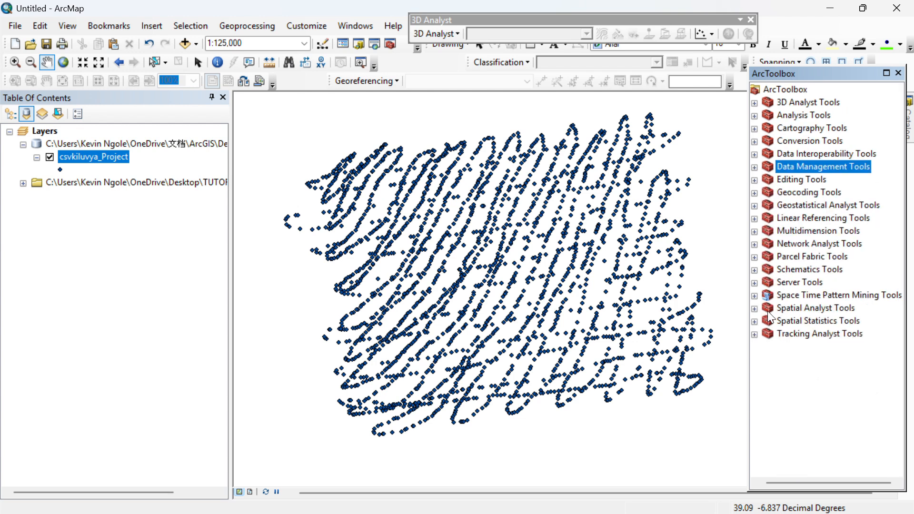
Expand Spatial Analyst Tools > Interpolation to list IDW through Topo to Raster.
{"action": "left_click", "coordinate": [755, 309]}
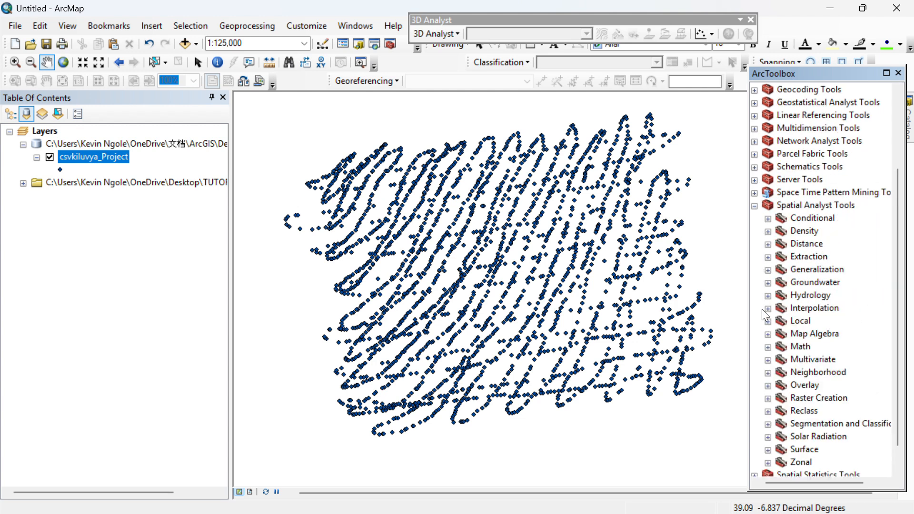
{"action": "scroll", "coordinate": [785, 328], "scroll_direction": "down", "scroll_amount": 1}
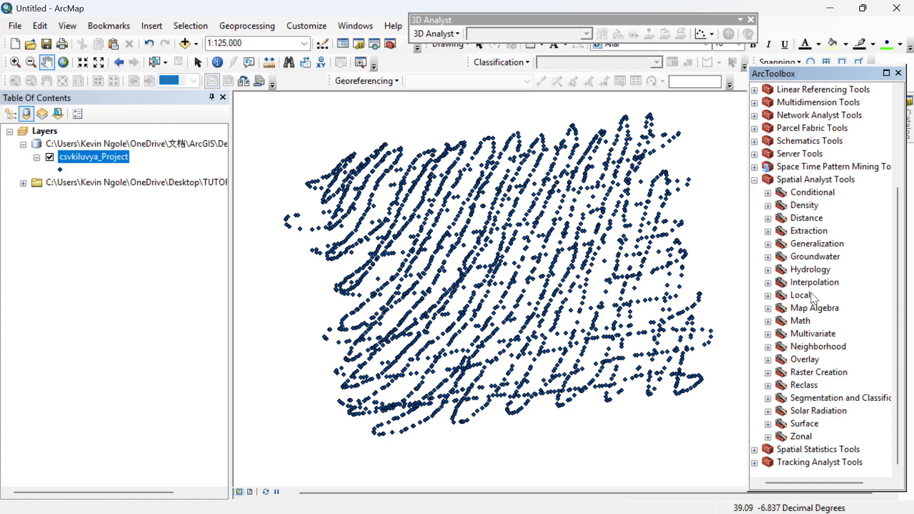
{"action": "left_click", "coordinate": [768, 282]}
{"action": "scroll", "coordinate": [821, 295], "scroll_direction": "down", "scroll_amount": 2}
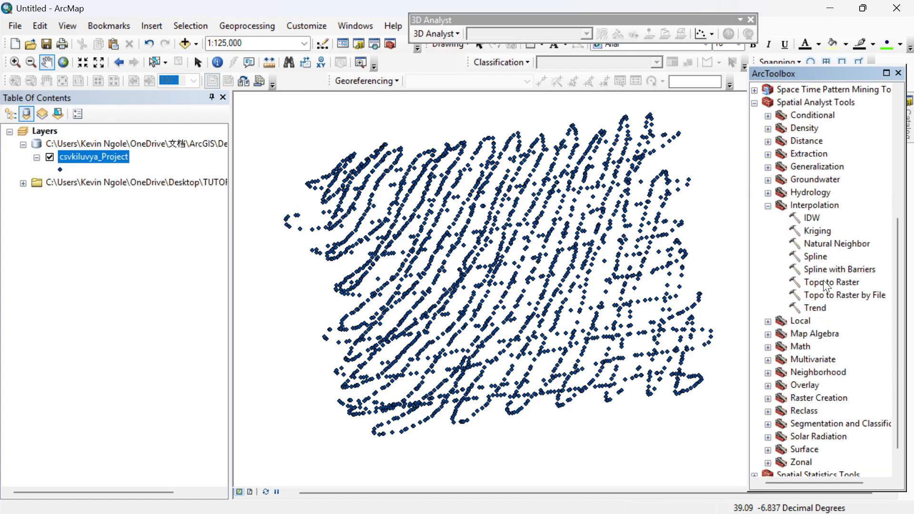
Run Topo to Raster on csvkiluvya_Project with field ALT as PointElevation, creating TopoToR_csvk1.
{"action": "double_click", "coordinate": [831, 283]}
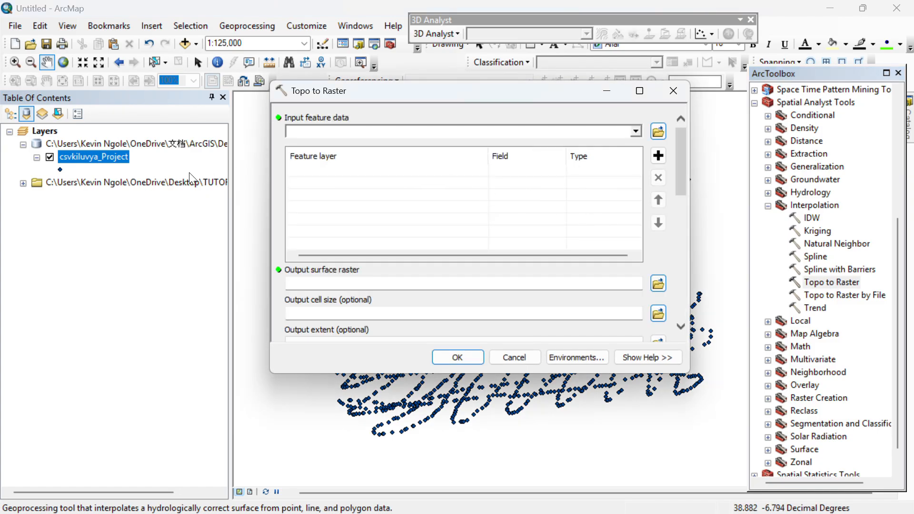
{"action": "left_click_drag", "start_coordinate": [101, 164], "coordinate": [343, 132]}
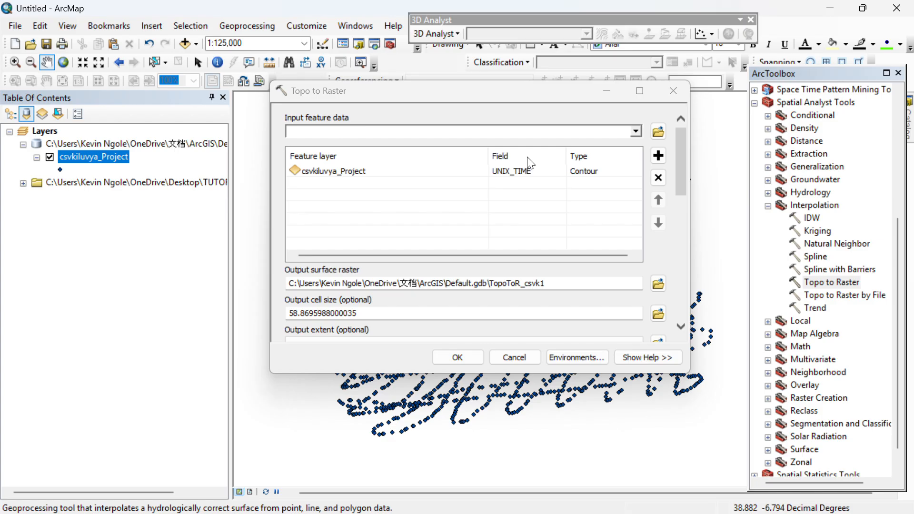
{"action": "left_click", "coordinate": [547, 175]}
{"action": "left_click", "coordinate": [561, 173]}
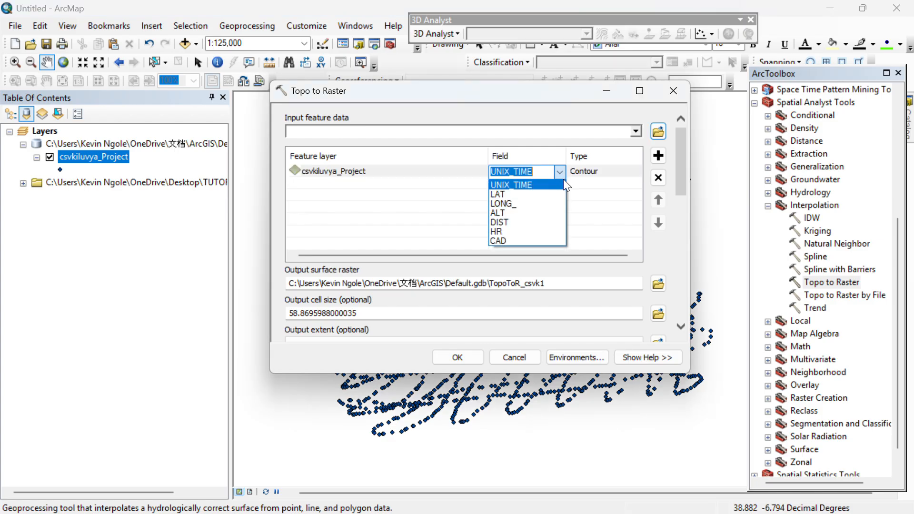
{"action": "left_click", "coordinate": [513, 213]}
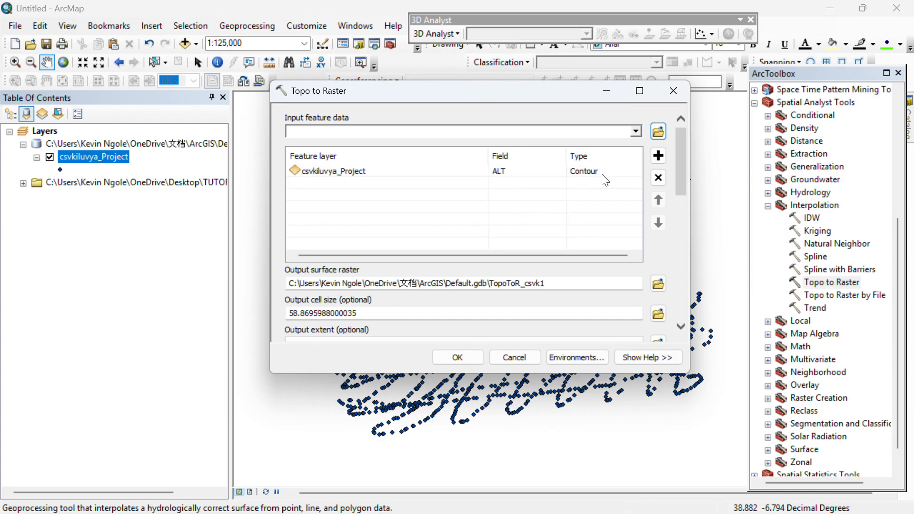
{"action": "left_click", "coordinate": [618, 171]}
{"action": "left_click", "coordinate": [636, 174]}
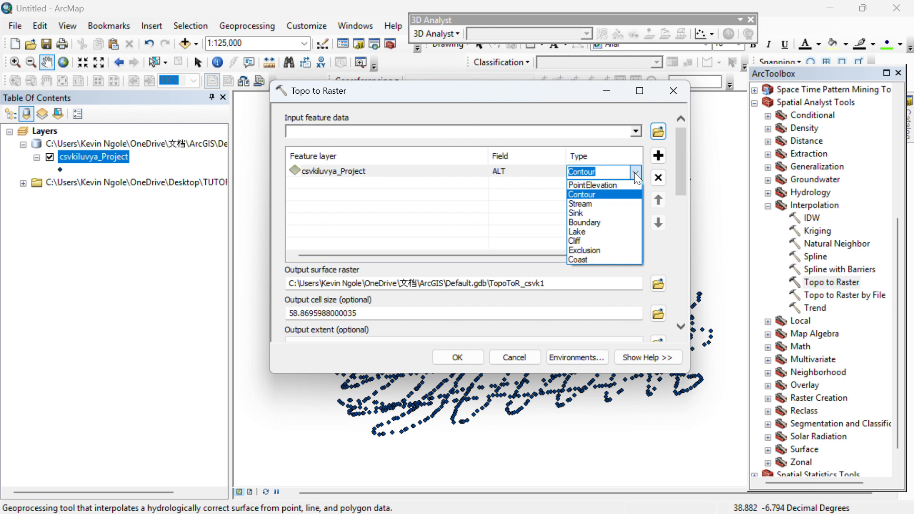
{"action": "left_click", "coordinate": [613, 189]}
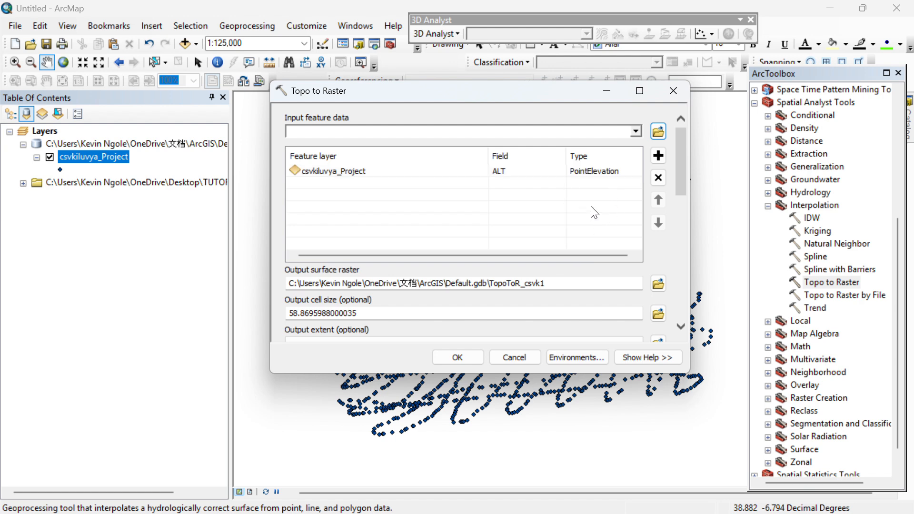
{"action": "left_click", "coordinate": [456, 356]}
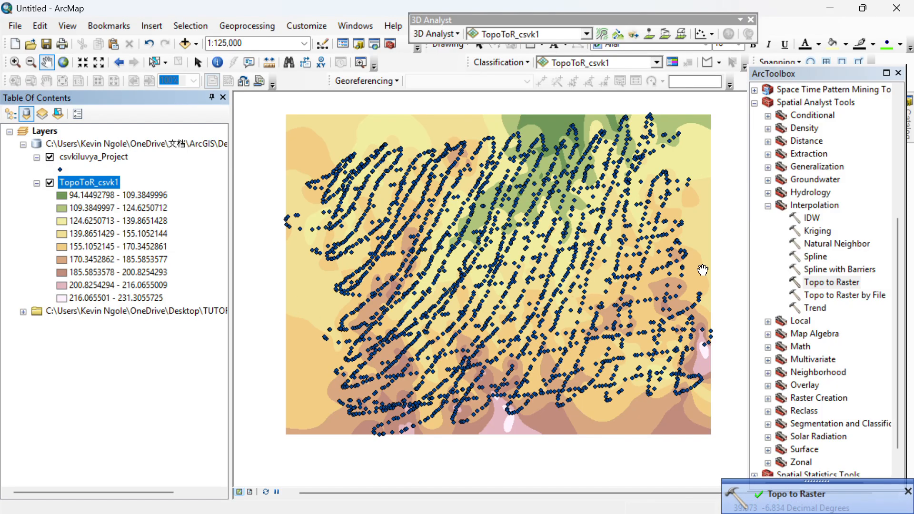
Dismiss the completion notice and uncheck csvkiluvya_Project, leaving TopoToR_csvk1 (94–231) visible.
{"action": "left_click", "coordinate": [907, 492]}
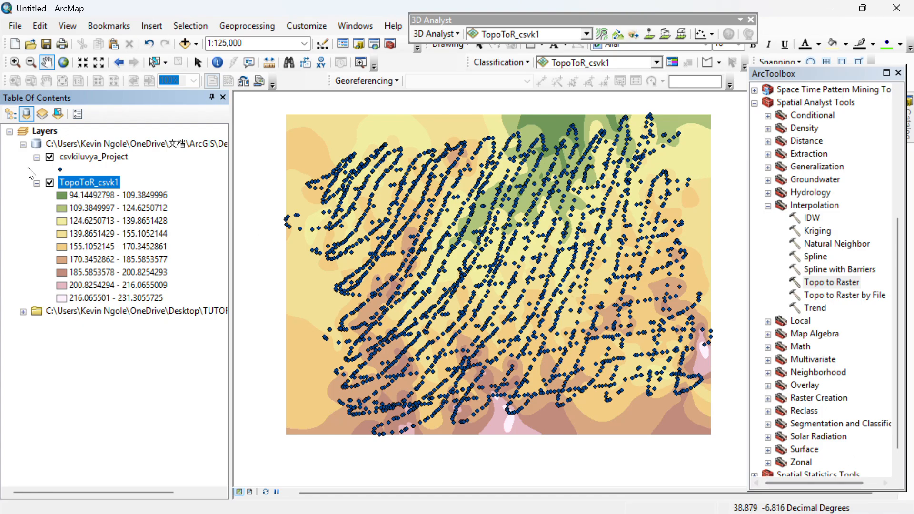
{"action": "left_click", "coordinate": [49, 160], "text": "ctrl"}
{"action": "left_click", "coordinate": [50, 158]}
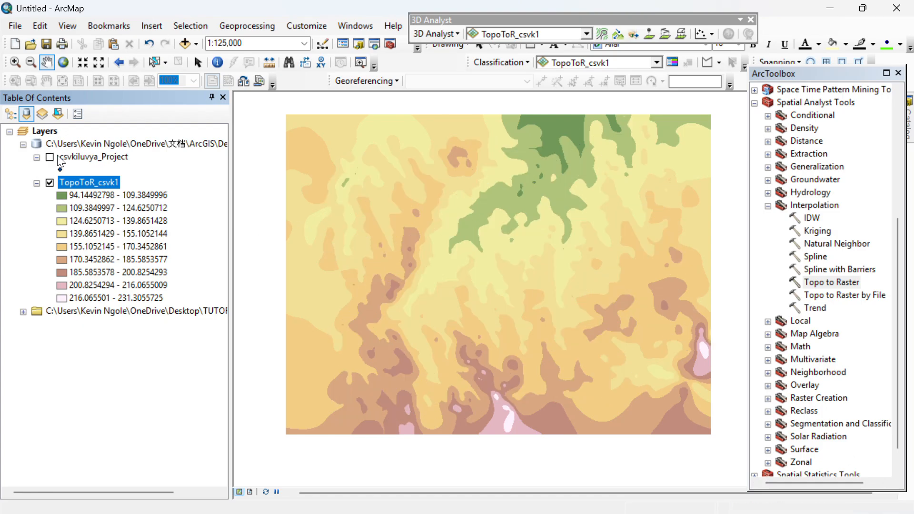
{"action": "scroll", "coordinate": [580, 131], "scroll_direction": "up", "scroll_amount": 2}
{"action": "scroll", "coordinate": [571, 152], "scroll_direction": "down", "scroll_amount": 2}
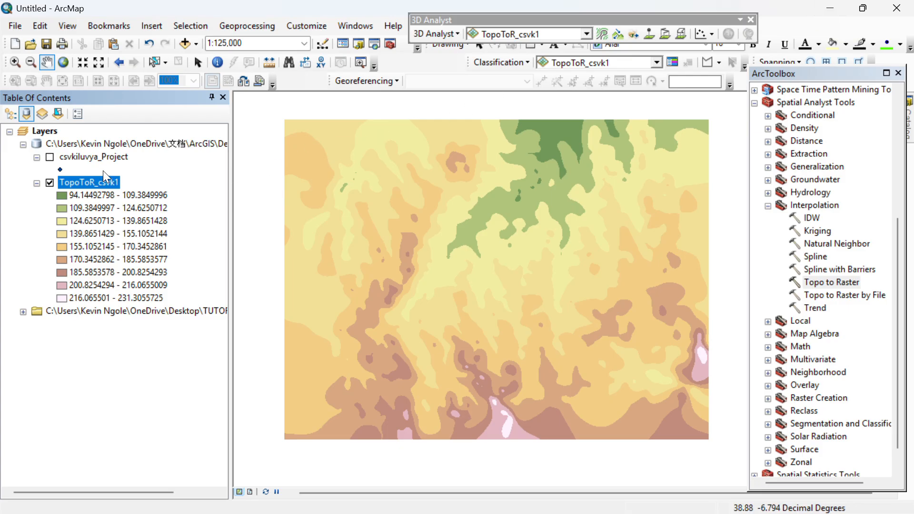
Open Data > Export Data for the TopoToR_csvk1 layer.
{"action": "right_click", "coordinate": [103, 178]}
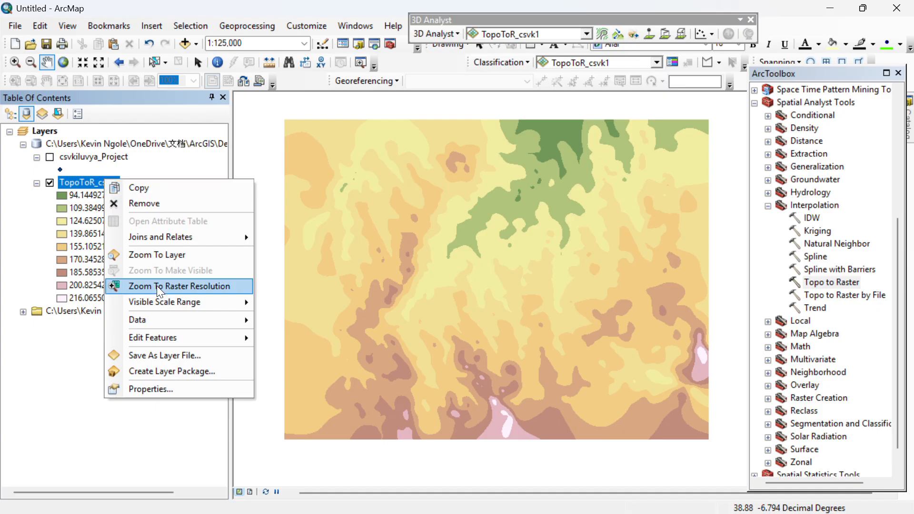
{"action": "mouse_move", "coordinate": [168, 318]}
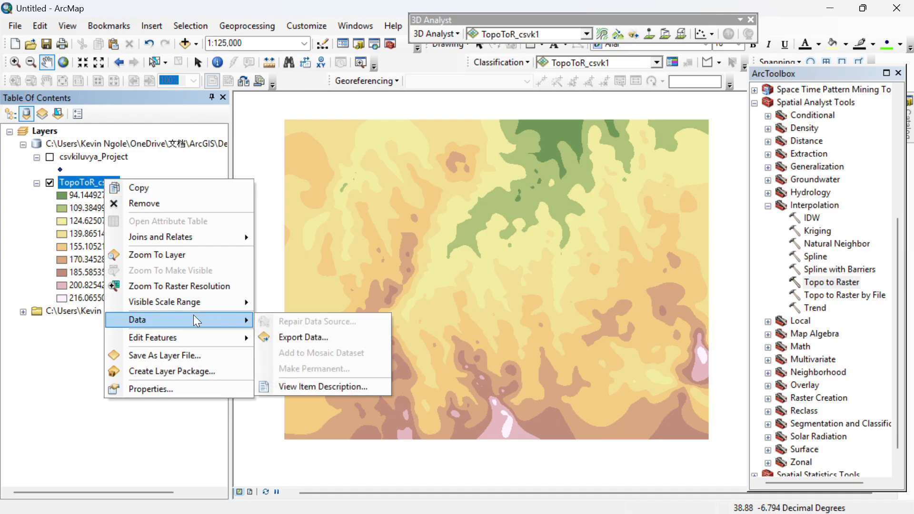
{"action": "left_click", "coordinate": [302, 335]}
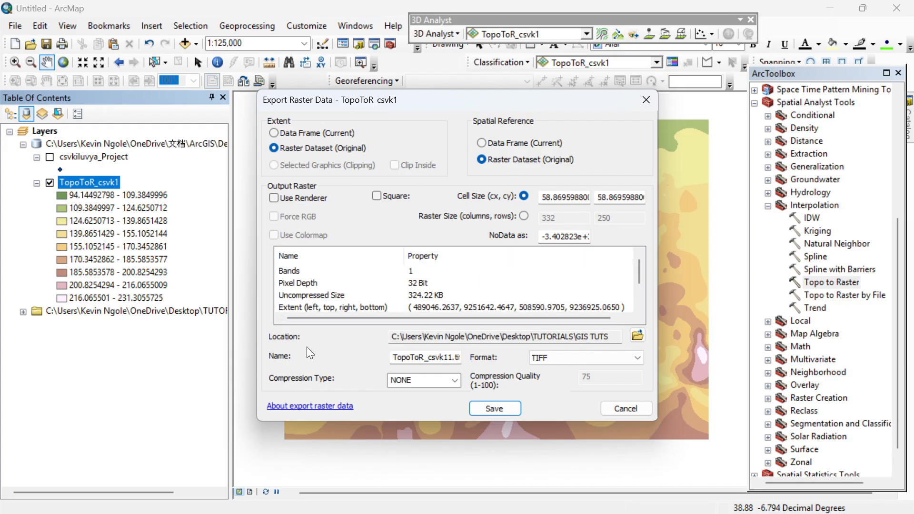
Connect to the Desktop\TUTORIALS\GIS TUTS folder as the export location.
{"action": "left_click", "coordinate": [636, 337]}
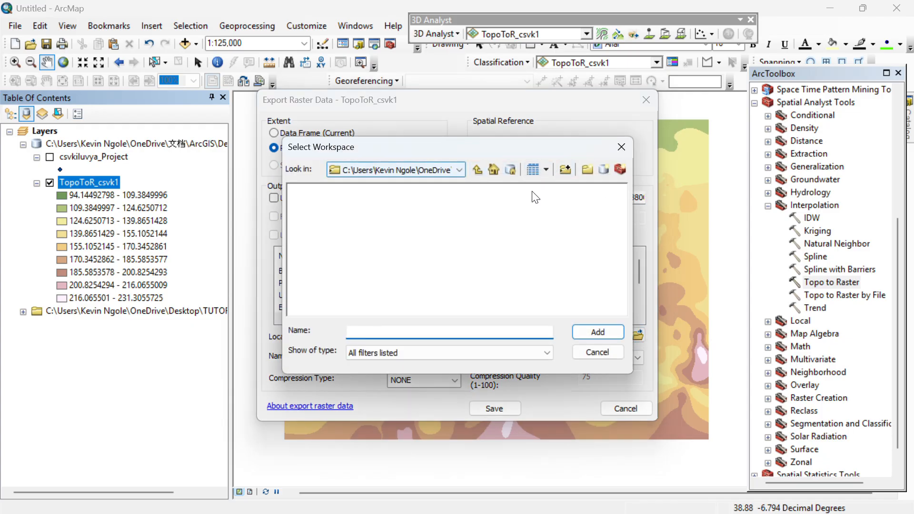
{"action": "left_click", "coordinate": [565, 170]}
{"action": "scroll", "coordinate": [421, 282], "scroll_direction": "down", "scroll_amount": 2}
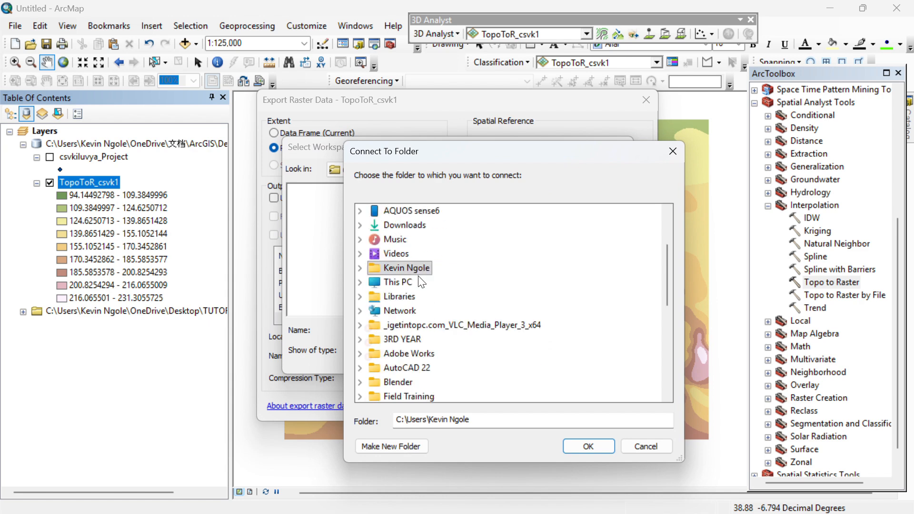
{"action": "scroll", "coordinate": [421, 282], "scroll_direction": "up", "scroll_amount": 2}
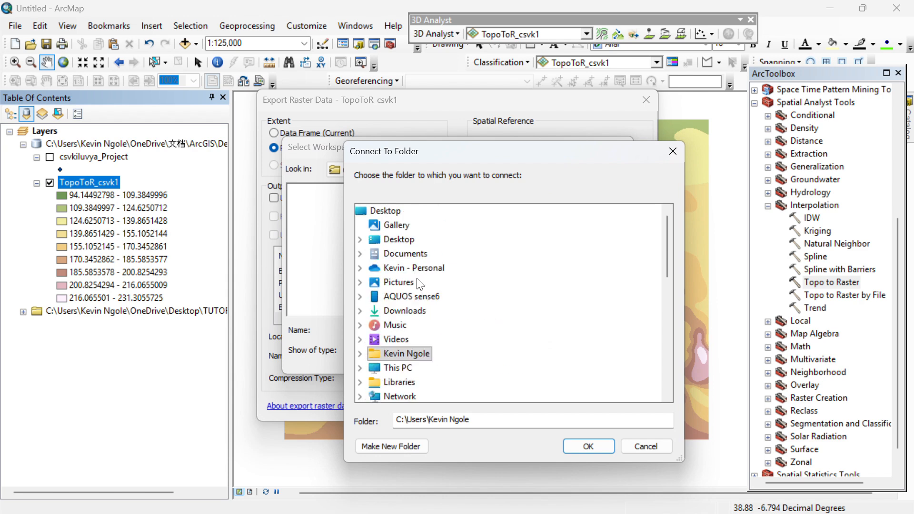
{"action": "left_click", "coordinate": [399, 239]}
{"action": "scroll", "coordinate": [453, 280], "scroll_direction": "down", "scroll_amount": 5}
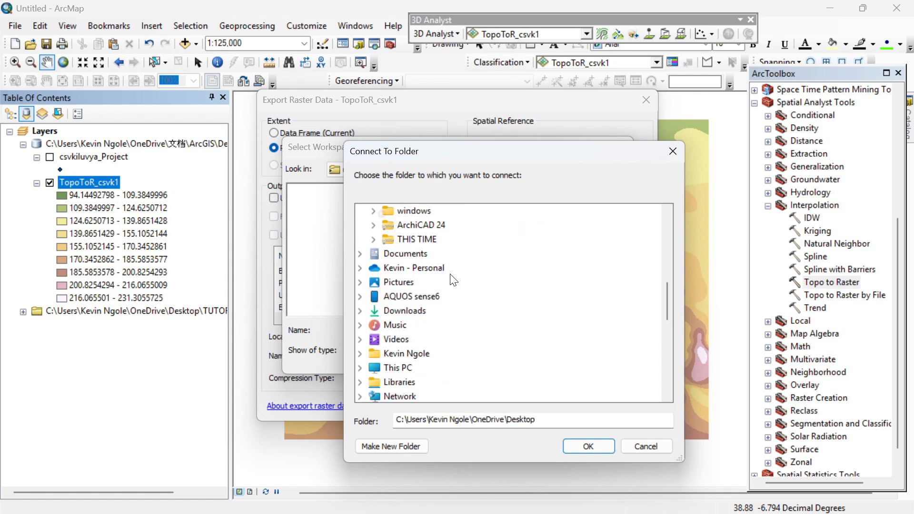
{"action": "scroll", "coordinate": [452, 280], "scroll_direction": "up", "scroll_amount": 1}
{"action": "left_click", "coordinate": [414, 245]}
{"action": "scroll", "coordinate": [469, 241], "scroll_direction": "up", "scroll_amount": 3}
{"action": "scroll", "coordinate": [486, 262], "scroll_direction": "down", "scroll_amount": 1}
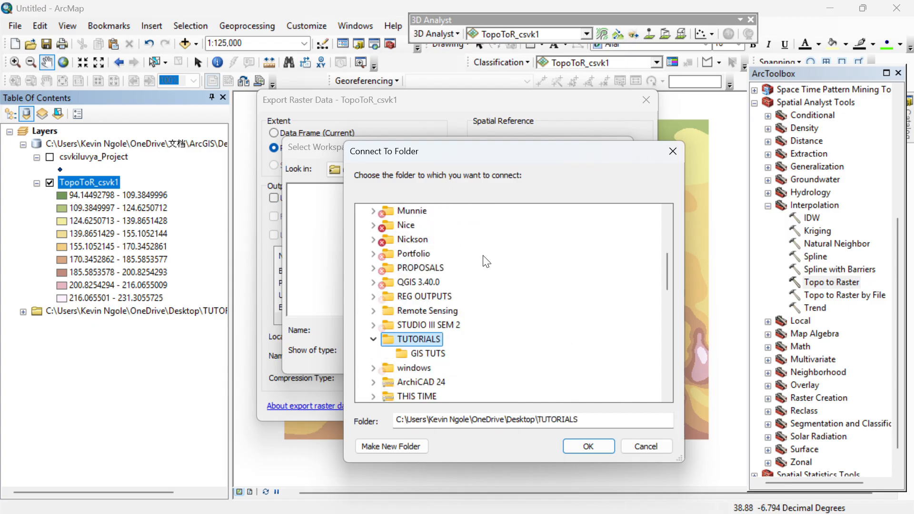
{"action": "scroll", "coordinate": [486, 262], "scroll_direction": "down", "scroll_amount": 2}
{"action": "left_click", "coordinate": [427, 267]}
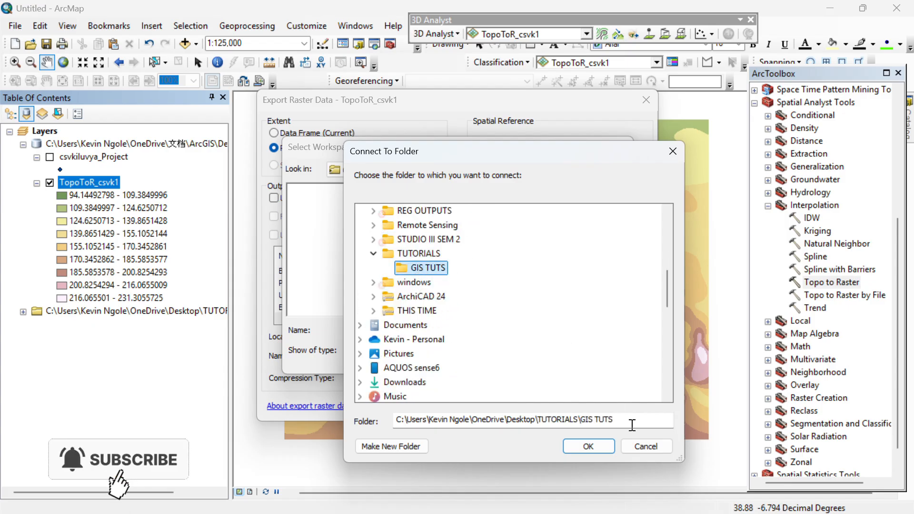
Copy the GIS TUTS folder path and paste it in as the export workspace.
{"action": "left_click_drag", "start_coordinate": [633, 425], "coordinate": [386, 427]}
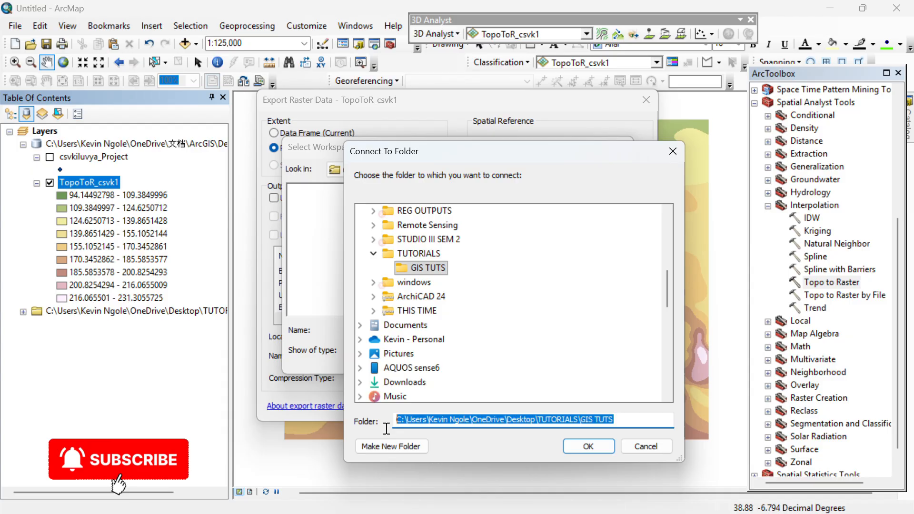
{"action": "right_click", "coordinate": [420, 419]}
{"action": "left_click", "coordinate": [448, 261]}
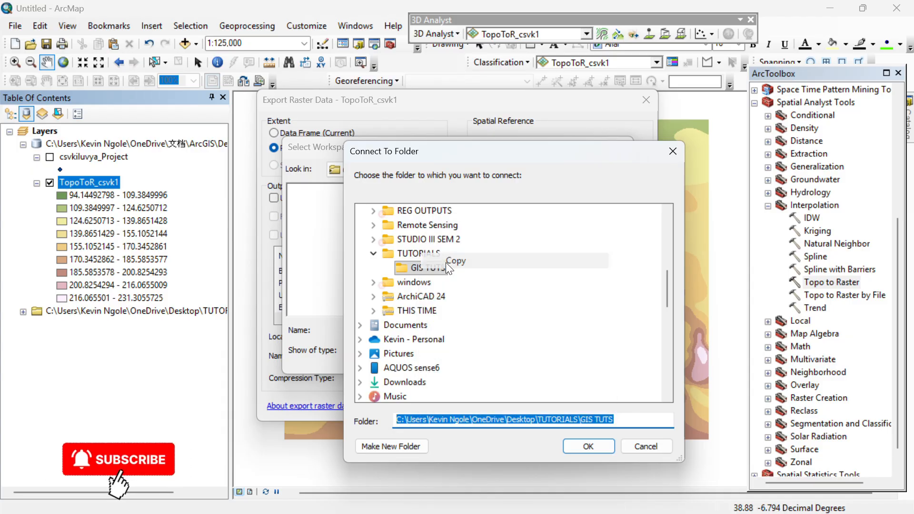
{"action": "left_click", "coordinate": [588, 446]}
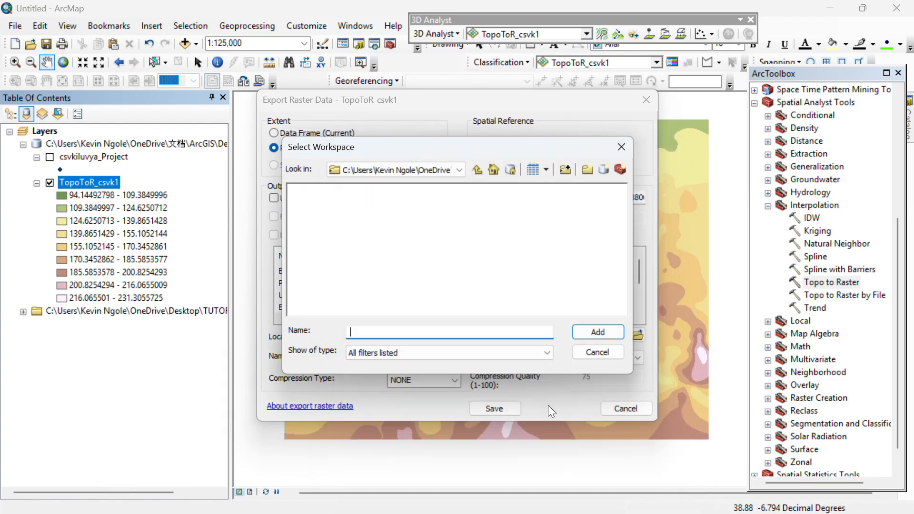
{"action": "right_click", "coordinate": [446, 330]}
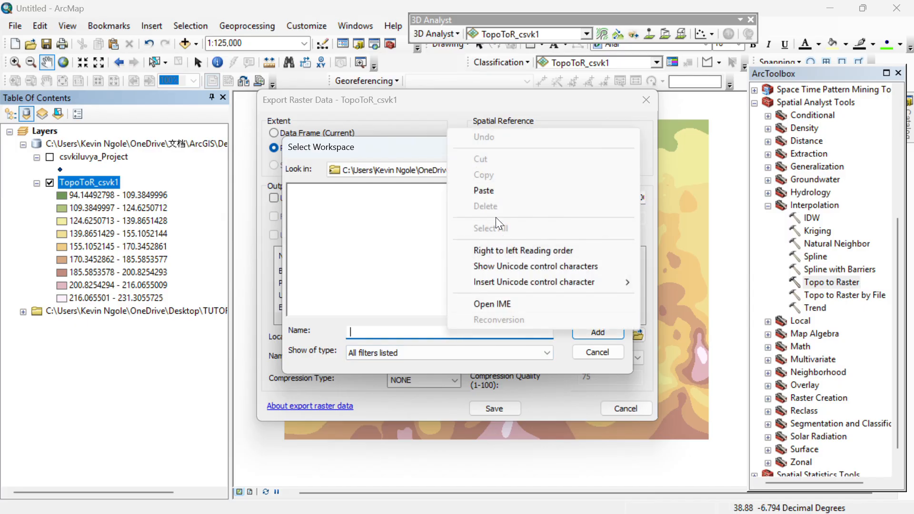
{"action": "left_click", "coordinate": [484, 191]}
{"action": "left_click", "coordinate": [598, 332]}
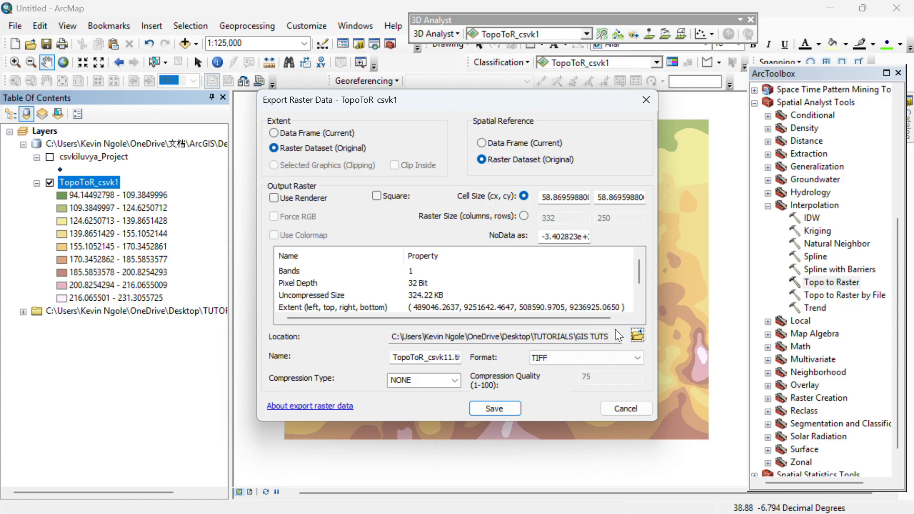
Name the exported raster Raster tutorial, keeping TIFF as the format.
{"action": "left_click", "coordinate": [444, 362]}
{"action": "type", "text": "1"}
{"action": "left_click", "coordinate": [570, 358]}
{"action": "left_click", "coordinate": [570, 358]}
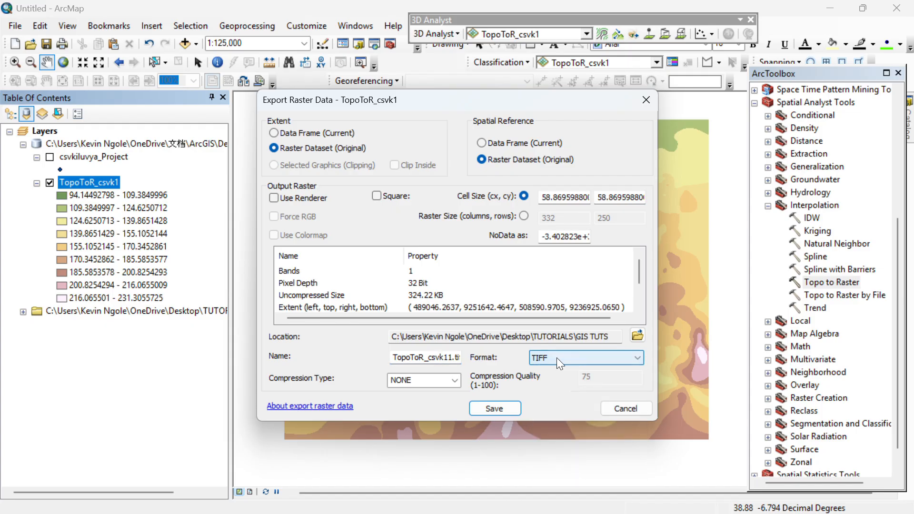
{"action": "double_click", "coordinate": [439, 359]}
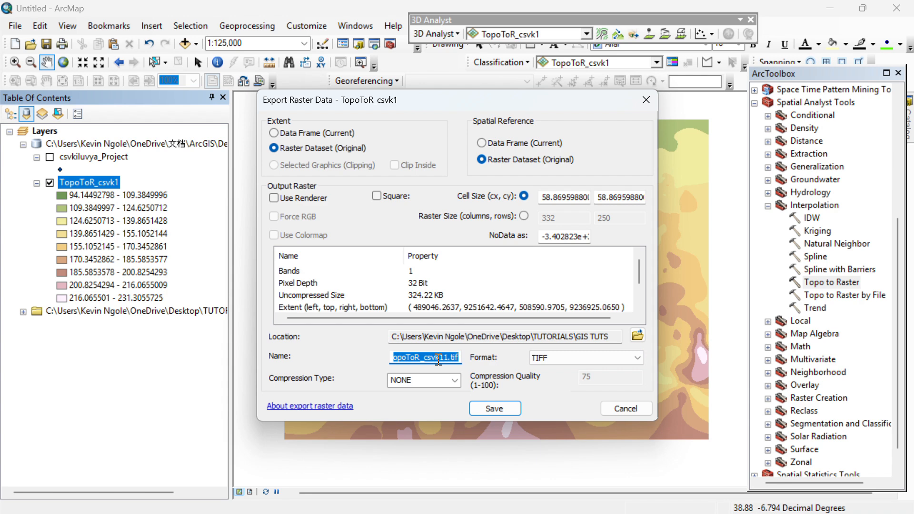
{"action": "type", "text": "Raster tutorial"}
Save the export without adding it to the map, then minimize ArcMap.
{"action": "left_click", "coordinate": [511, 406]}
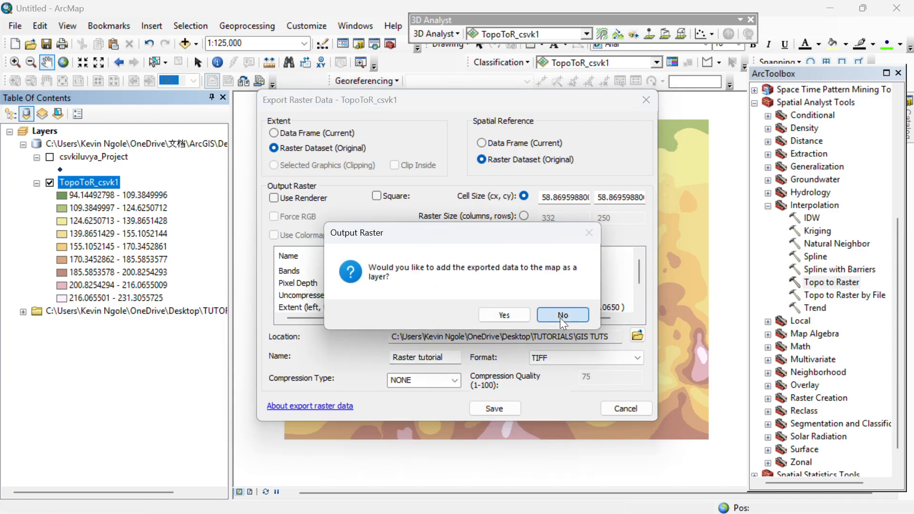
{"action": "left_click", "coordinate": [560, 316]}
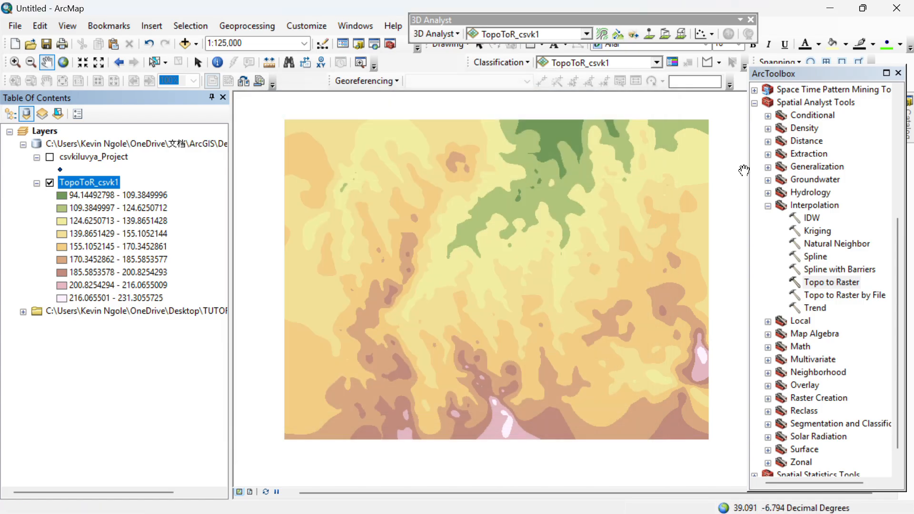
{"action": "left_click", "coordinate": [830, 8]}
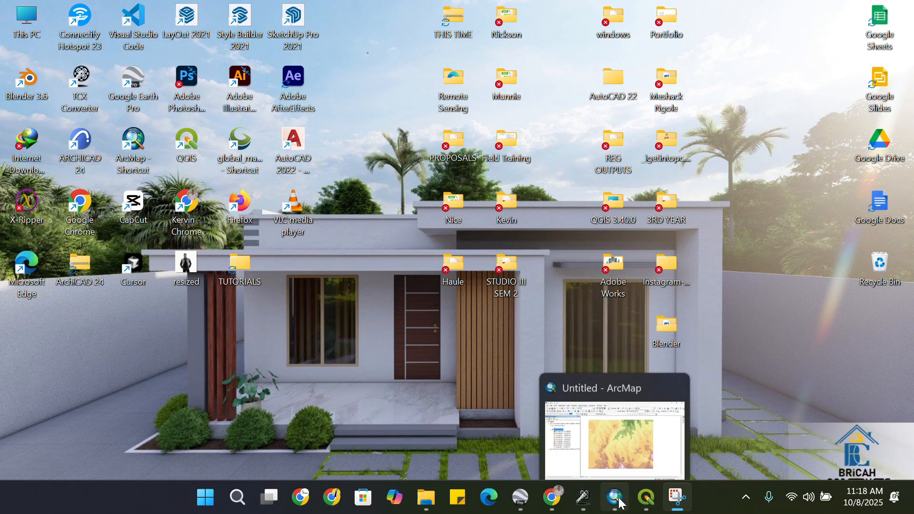
Return to the QGIS Topography project and frame the map around the Kiluvya 'A' boundary.
{"action": "left_click", "coordinate": [642, 503]}
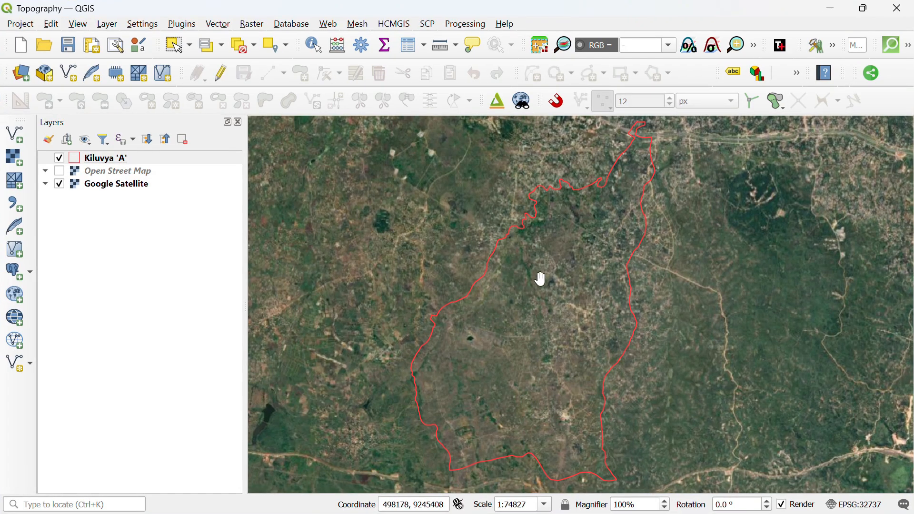
{"action": "left_click_drag", "start_coordinate": [567, 270], "coordinate": [565, 282]}
{"action": "scroll", "coordinate": [522, 224], "scroll_direction": "down", "scroll_amount": 1}
{"action": "scroll", "coordinate": [571, 202], "scroll_direction": "up", "scroll_amount": 1}
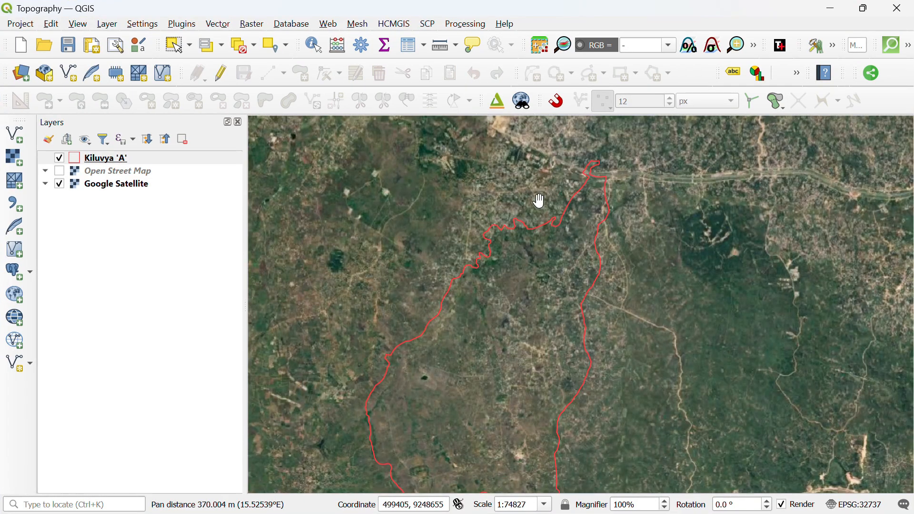
{"action": "scroll", "coordinate": [540, 230], "scroll_direction": "down", "scroll_amount": 1}
{"action": "scroll", "coordinate": [522, 216], "scroll_direction": "up", "scroll_amount": 1}
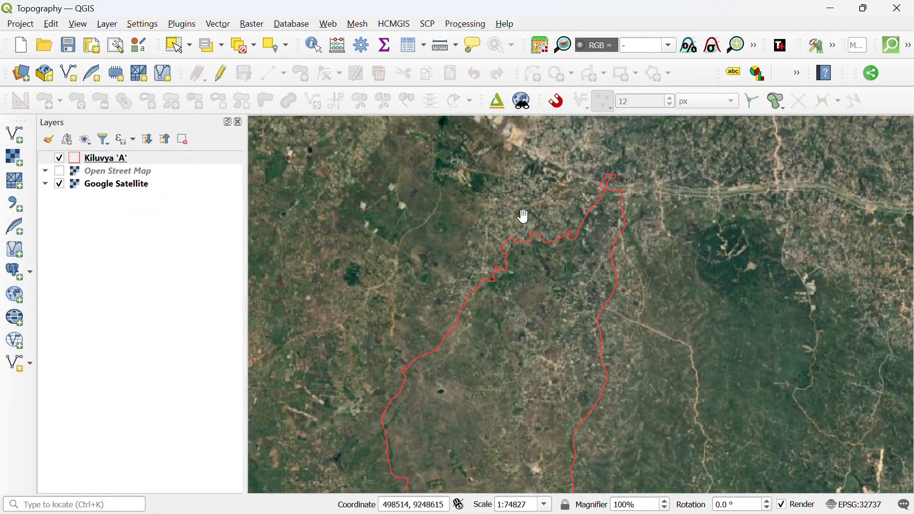
Add Raster tutorial.tif as a raster layer through the Data Source Manager.
{"action": "left_click", "coordinate": [20, 73]}
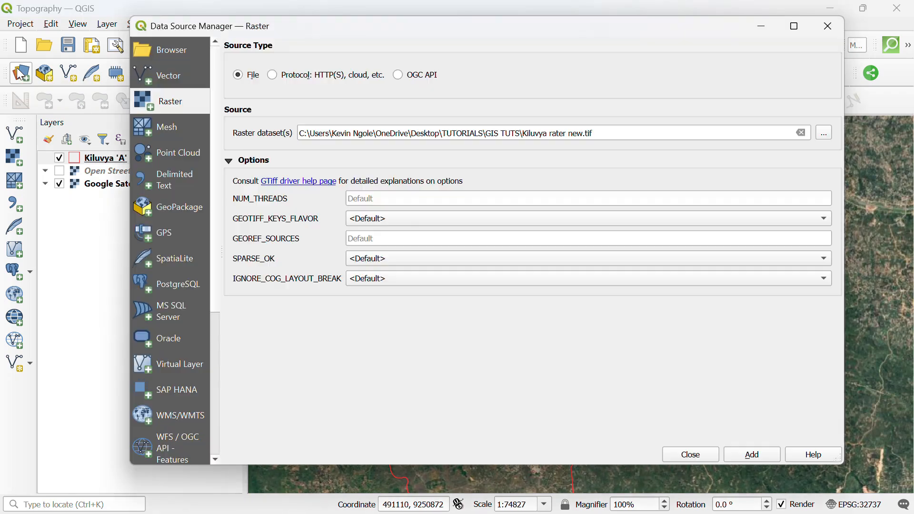
{"action": "left_click", "coordinate": [165, 85]}
{"action": "left_click", "coordinate": [177, 112]}
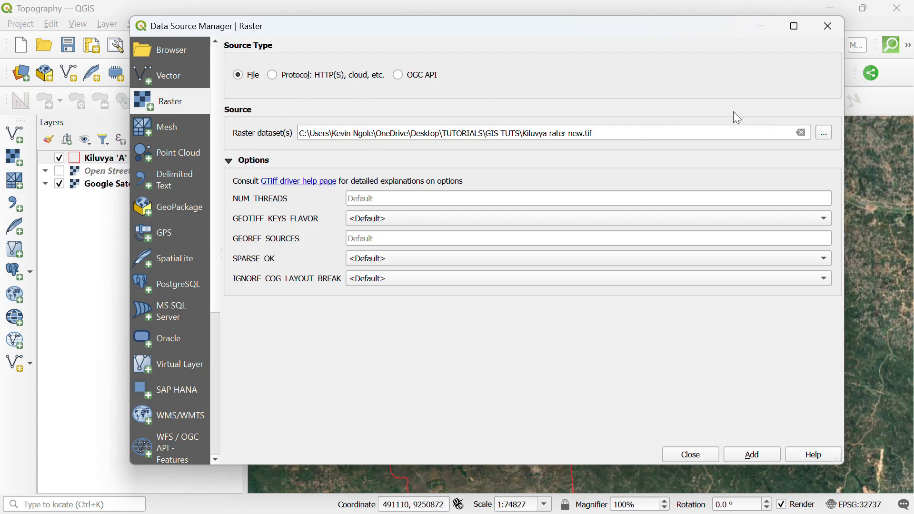
{"action": "left_click", "coordinate": [828, 133]}
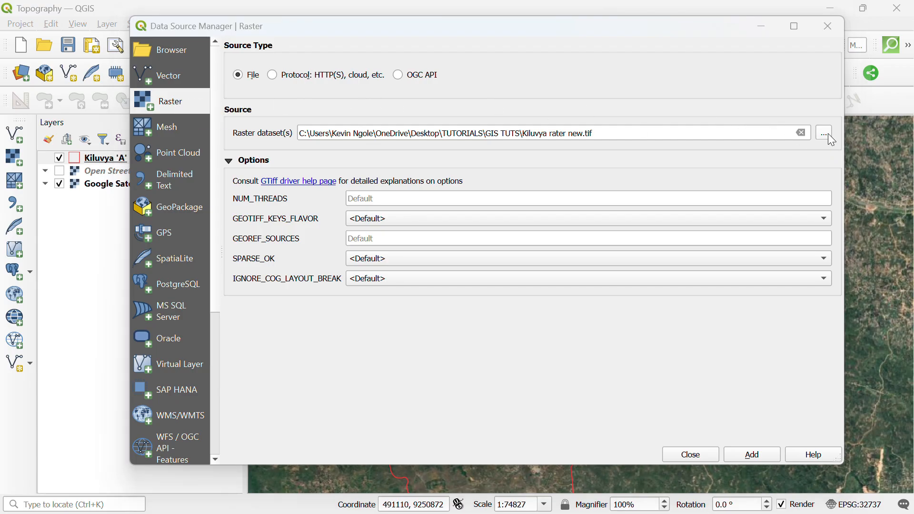
{"action": "scroll", "coordinate": [328, 195], "scroll_direction": "down", "scroll_amount": 4}
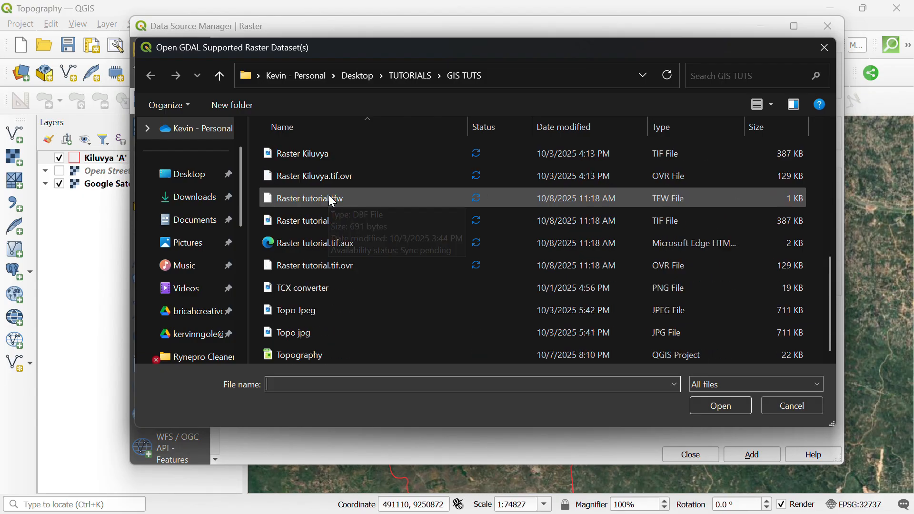
{"action": "left_click", "coordinate": [333, 221]}
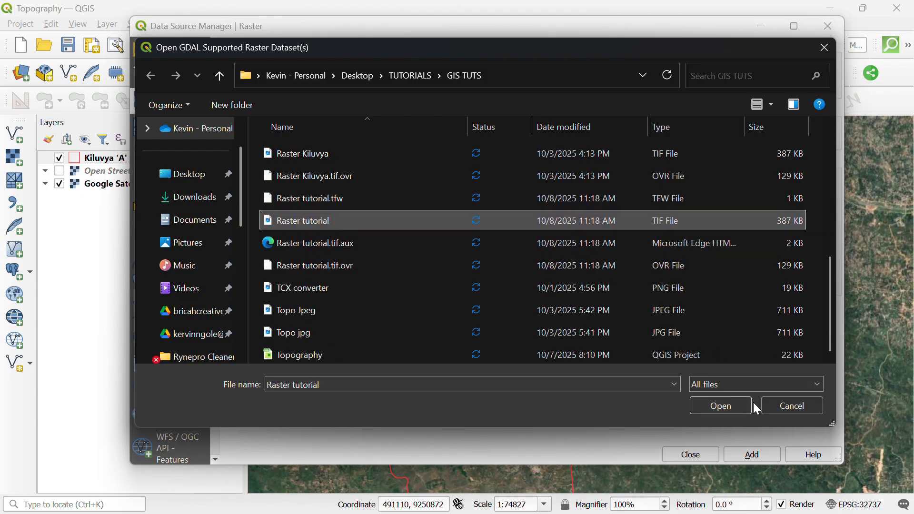
{"action": "left_click", "coordinate": [732, 404]}
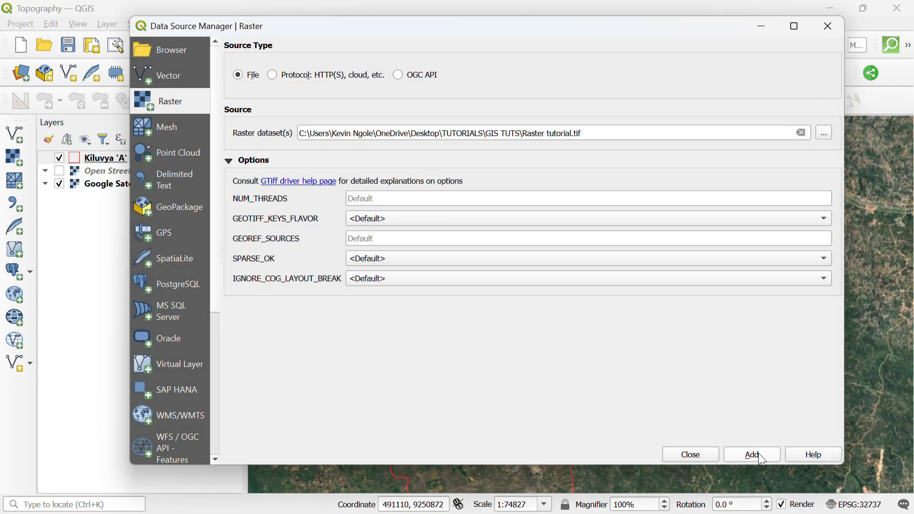
{"action": "left_click", "coordinate": [758, 453]}
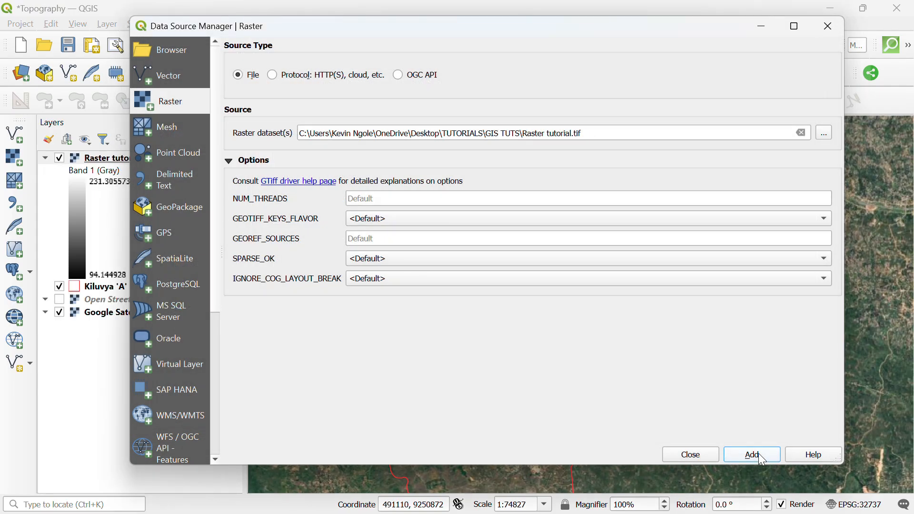
{"action": "left_click", "coordinate": [684, 454]}
{"action": "scroll", "coordinate": [687, 429], "scroll_direction": "up", "scroll_amount": 1}
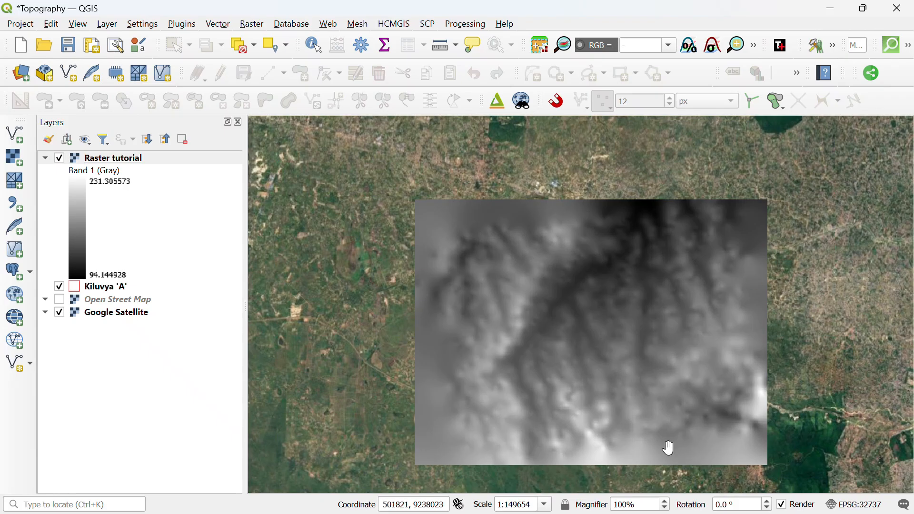
Move Raster tutorial beneath the Kiluvya 'A' boundary in the Layers panel.
{"action": "mouse_move", "coordinate": [46, 158]}
{"action": "left_mouse_down"}
{"action": "mouse_move", "coordinate": [92, 195]}
{"action": "mouse_move", "coordinate": [109, 180]}
{"action": "mouse_move", "coordinate": [106, 153]}
{"action": "mouse_move", "coordinate": [110, 165]}
{"action": "left_mouse_up"}
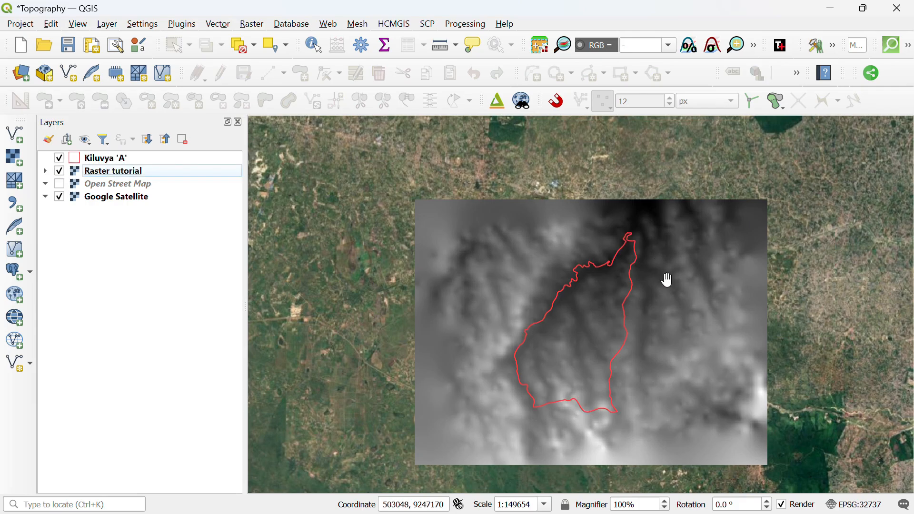
{"action": "scroll", "coordinate": [662, 285], "scroll_direction": "up", "scroll_amount": 1}
{"action": "scroll", "coordinate": [559, 176], "scroll_direction": "down", "scroll_amount": 1}
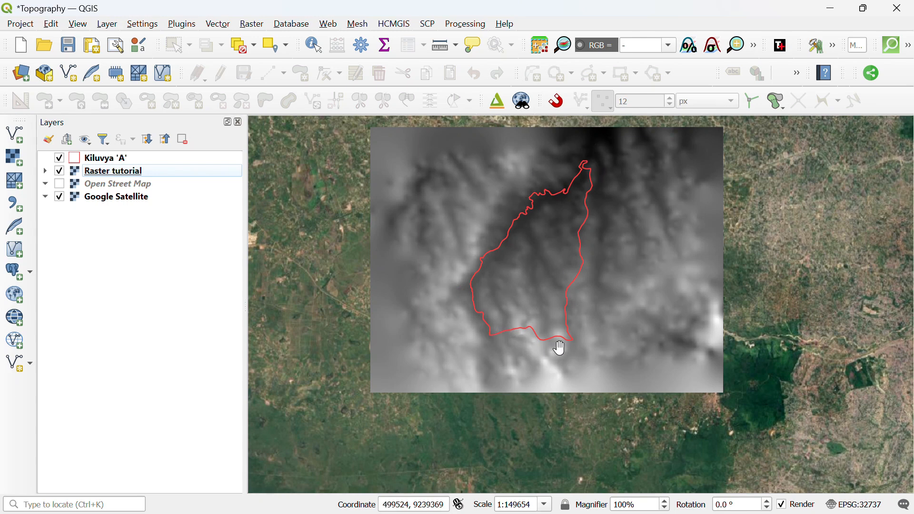
{"action": "scroll", "coordinate": [588, 171], "scroll_direction": "up", "scroll_amount": 1}
{"action": "scroll", "coordinate": [502, 197], "scroll_direction": "down", "scroll_amount": 1}
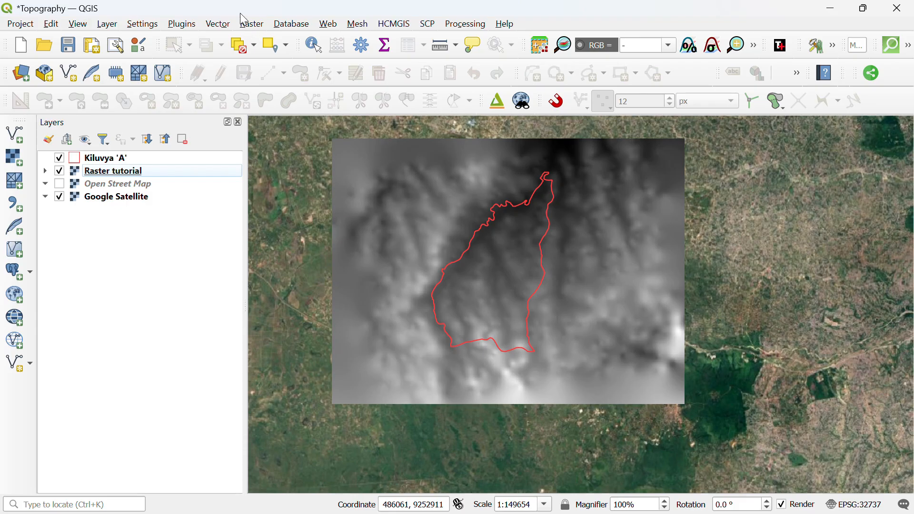
{"action": "left_click", "coordinate": [252, 24]}
Open Clip Raster by Mask Layer with Kiluvya 'A' as the mask layer.
{"action": "mouse_move", "coordinate": [274, 131]}
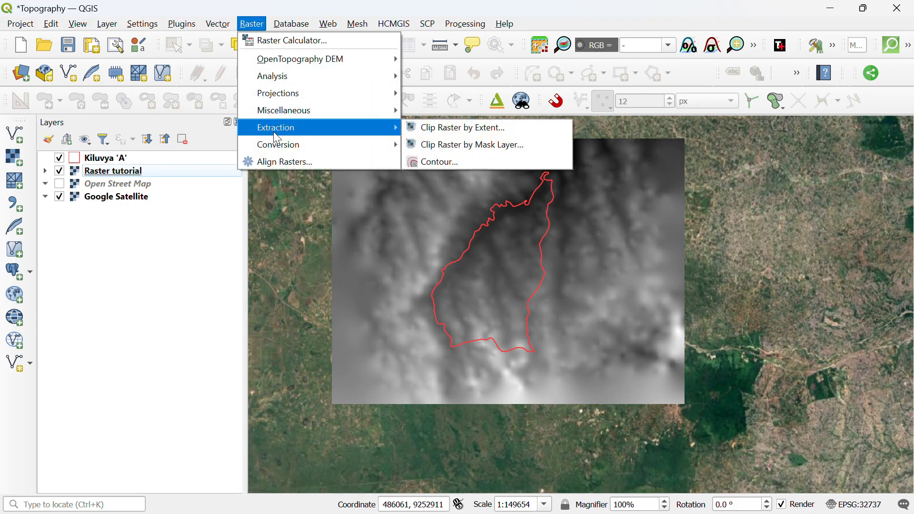
{"action": "left_click", "coordinate": [456, 145]}
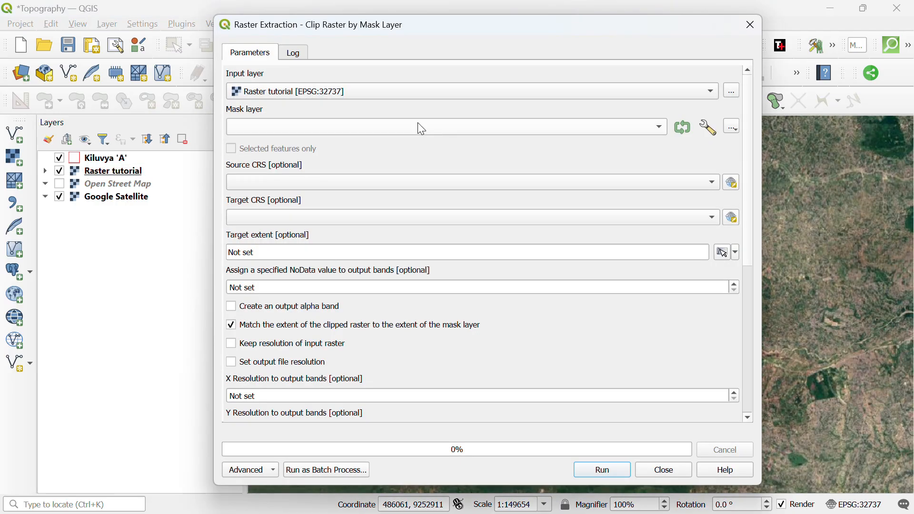
{"action": "left_click", "coordinate": [263, 127]}
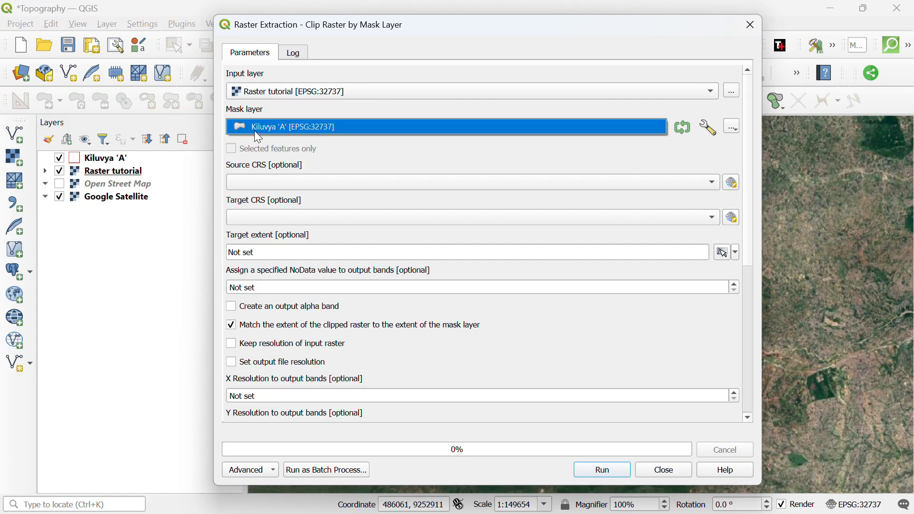
{"action": "left_click", "coordinate": [255, 133]}
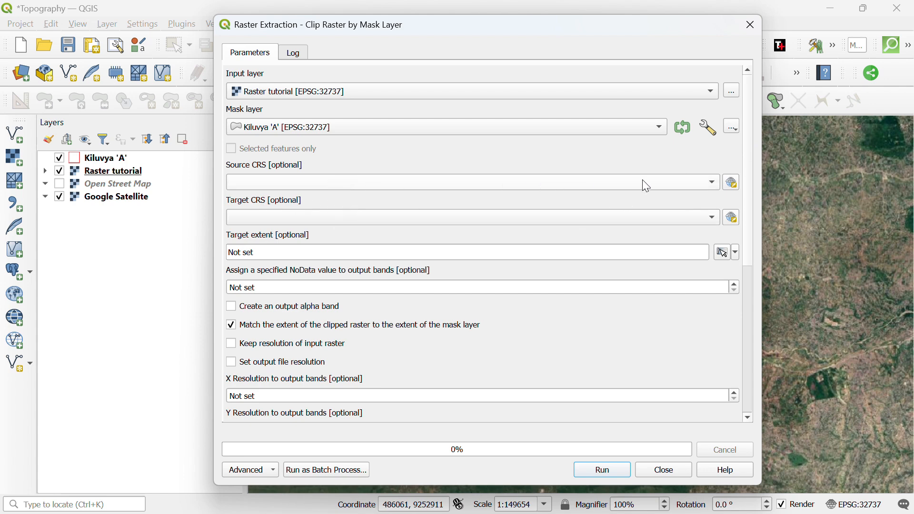
Set the target CRS to the project's EPSG:32737 - WGS 84 / UTM zone 37S.
{"action": "left_click", "coordinate": [700, 219]}
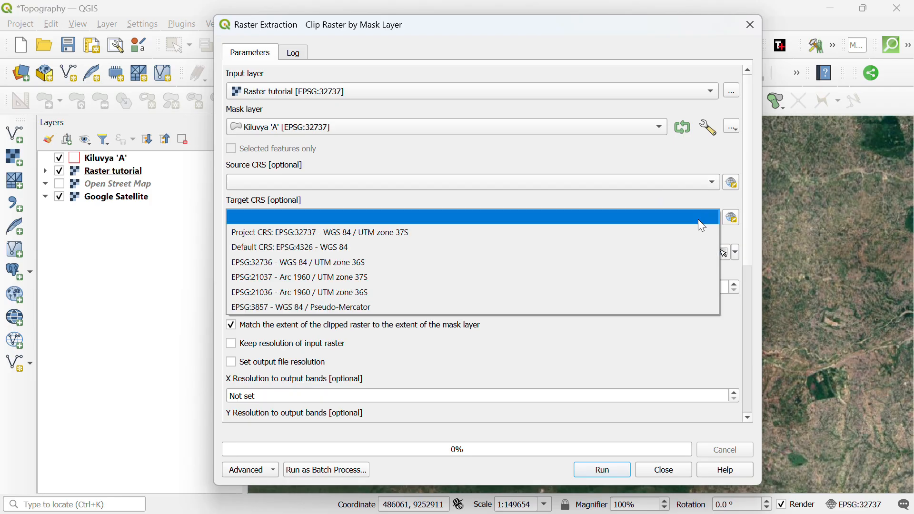
{"action": "left_click", "coordinate": [369, 232]}
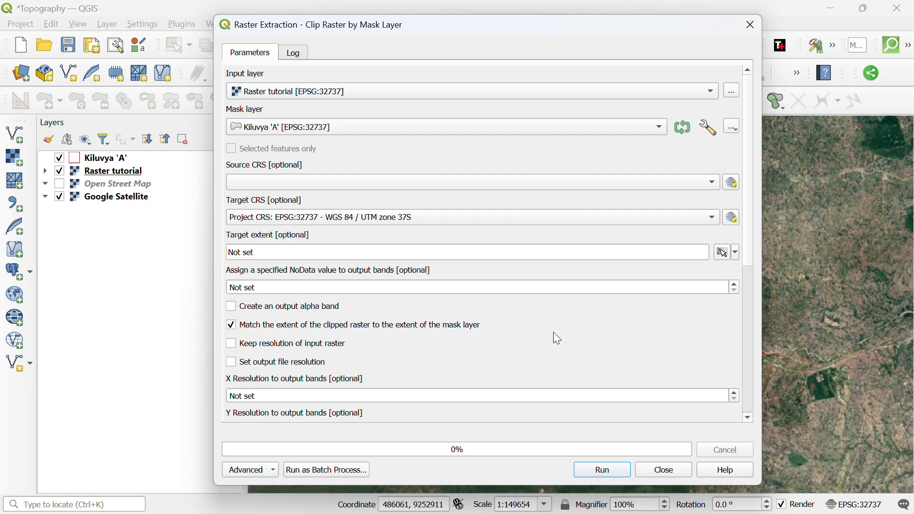
{"action": "scroll", "coordinate": [723, 319], "scroll_direction": "down", "scroll_amount": 6}
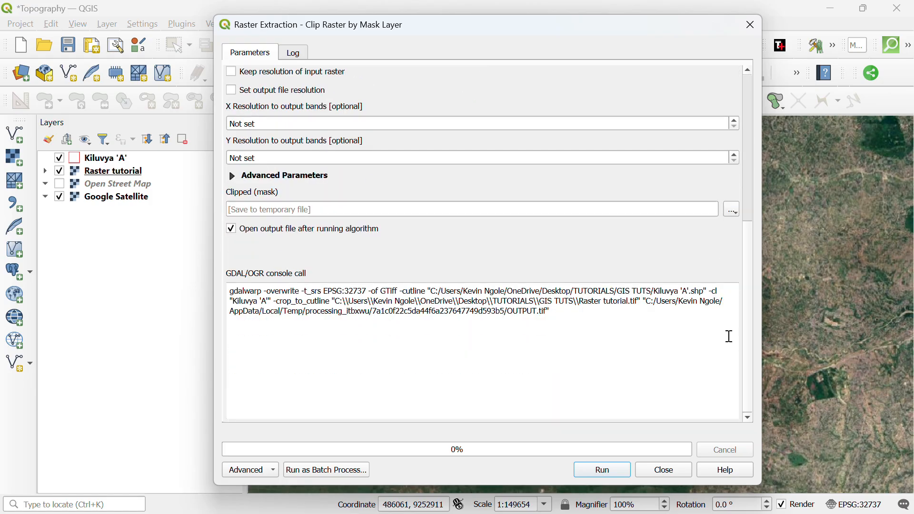
{"action": "scroll", "coordinate": [727, 326], "scroll_direction": "up", "scroll_amount": 6}
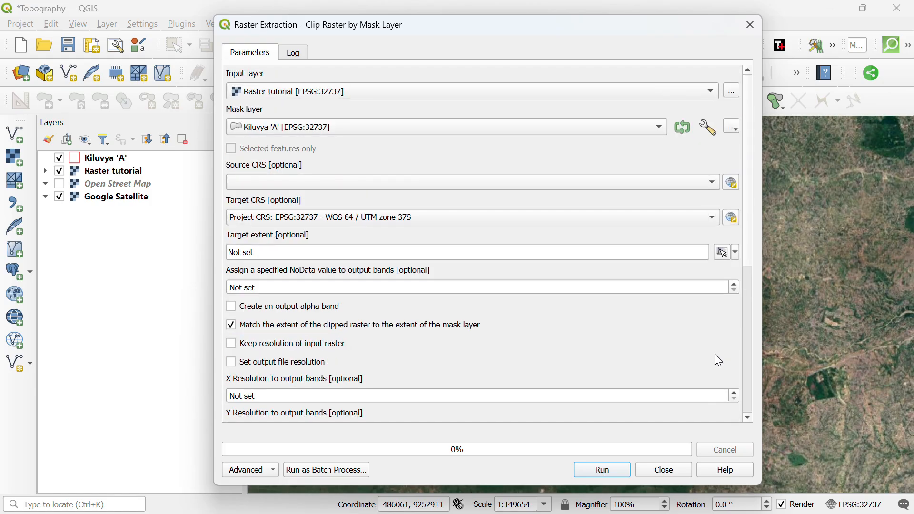
{"action": "scroll", "coordinate": [705, 333], "scroll_direction": "down", "scroll_amount": 6}
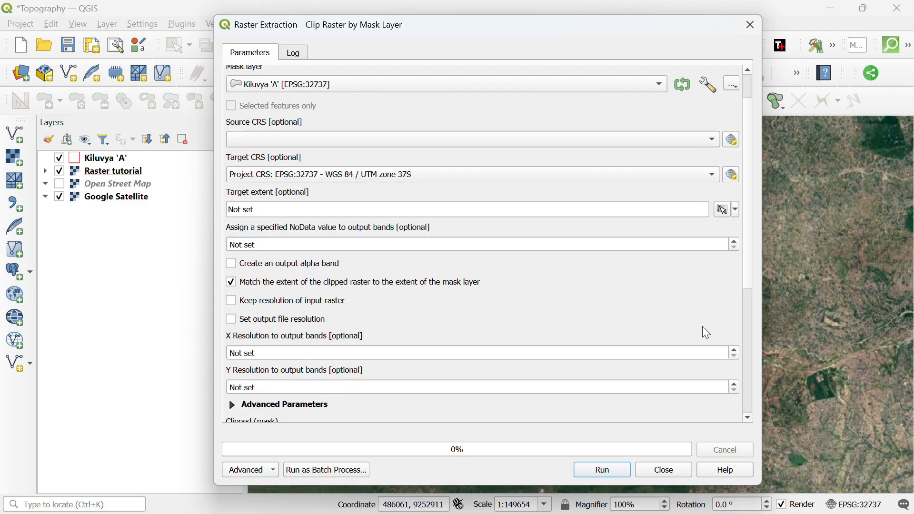
{"action": "scroll", "coordinate": [693, 321], "scroll_direction": "down", "scroll_amount": 1}
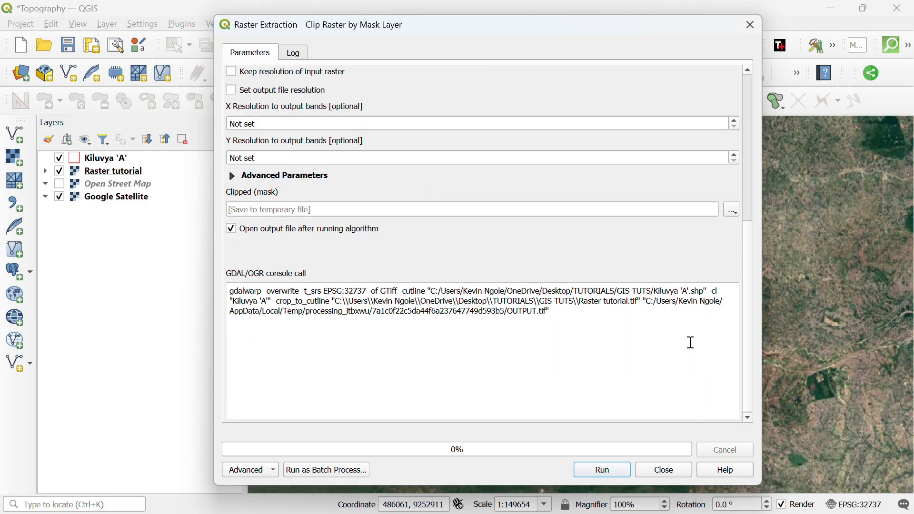
{"action": "scroll", "coordinate": [687, 360], "scroll_direction": "up", "scroll_amount": 6}
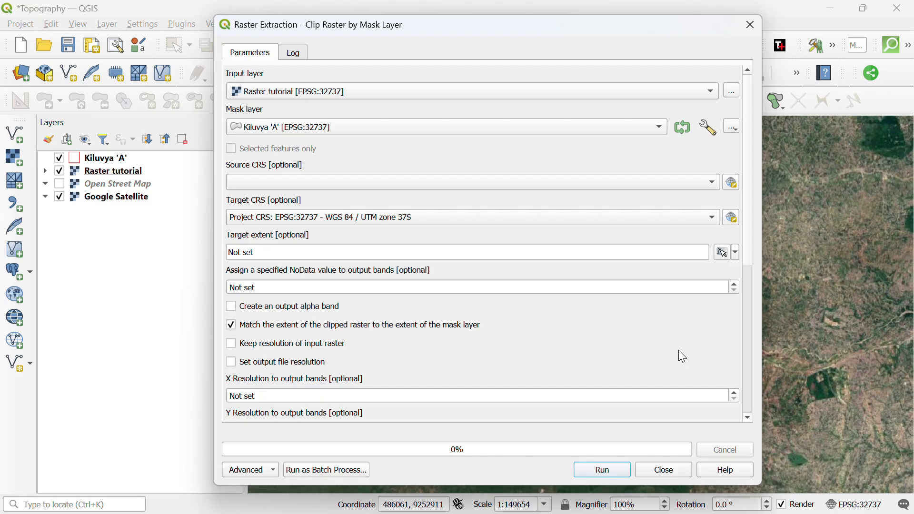
{"action": "scroll", "coordinate": [676, 353], "scroll_direction": "down", "scroll_amount": 5}
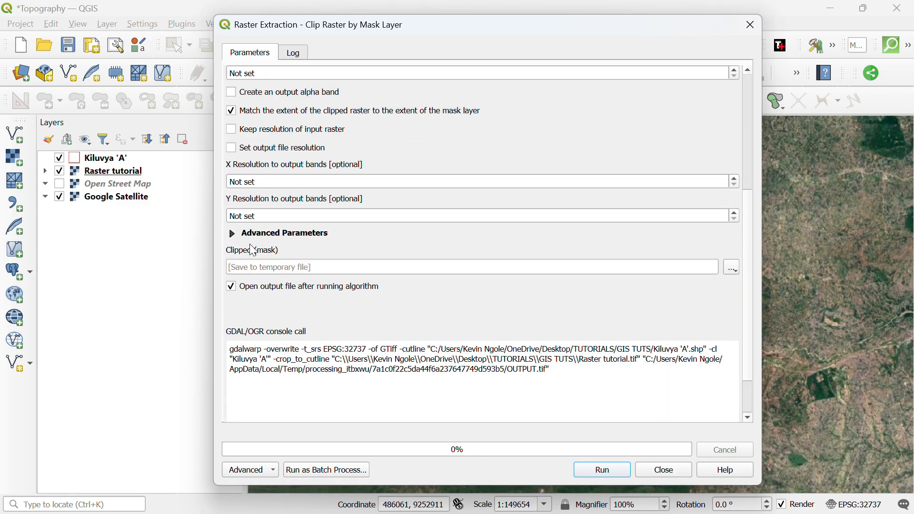
Save the clip output to a TIF file in the GIS TUTS folder.
{"action": "left_click", "coordinate": [732, 268]}
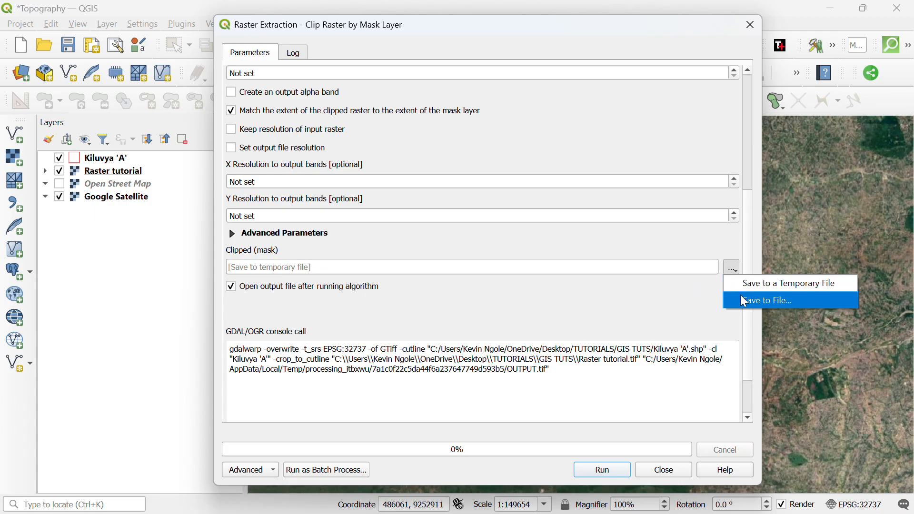
{"action": "left_click", "coordinate": [760, 305]}
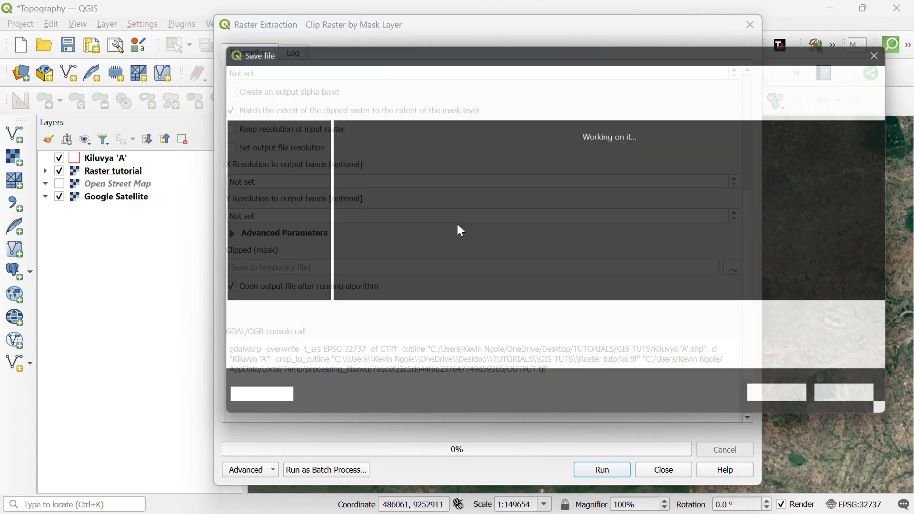
{"action": "scroll", "coordinate": [236, 219], "scroll_direction": "down", "scroll_amount": 3}
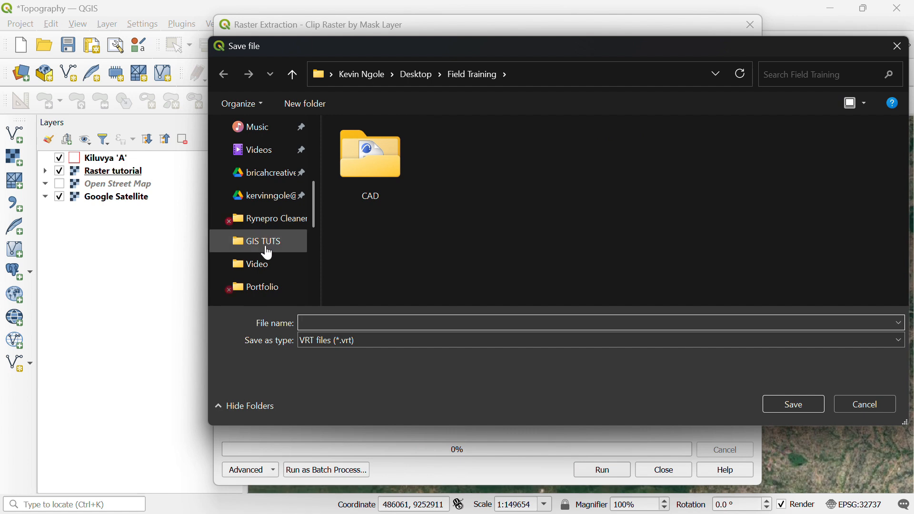
{"action": "left_click", "coordinate": [262, 246]}
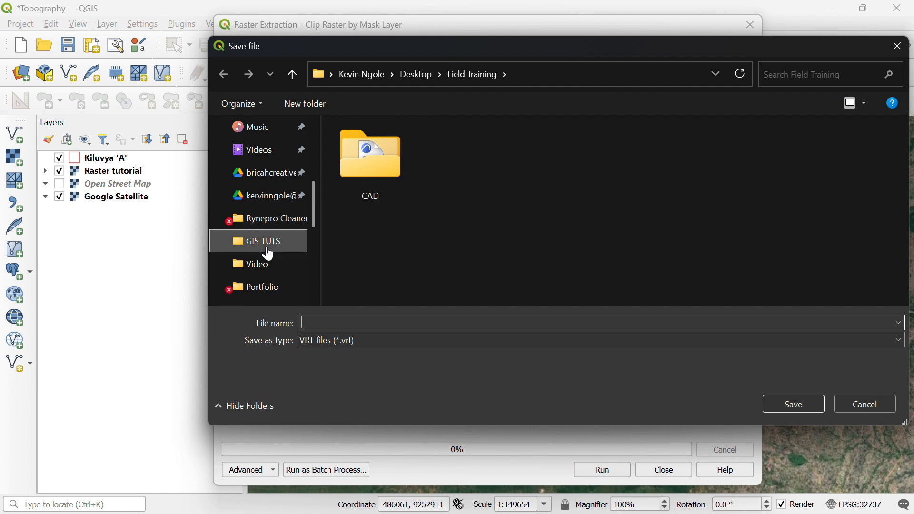
{"action": "left_click", "coordinate": [372, 322]}
{"action": "left_click", "coordinate": [383, 339]}
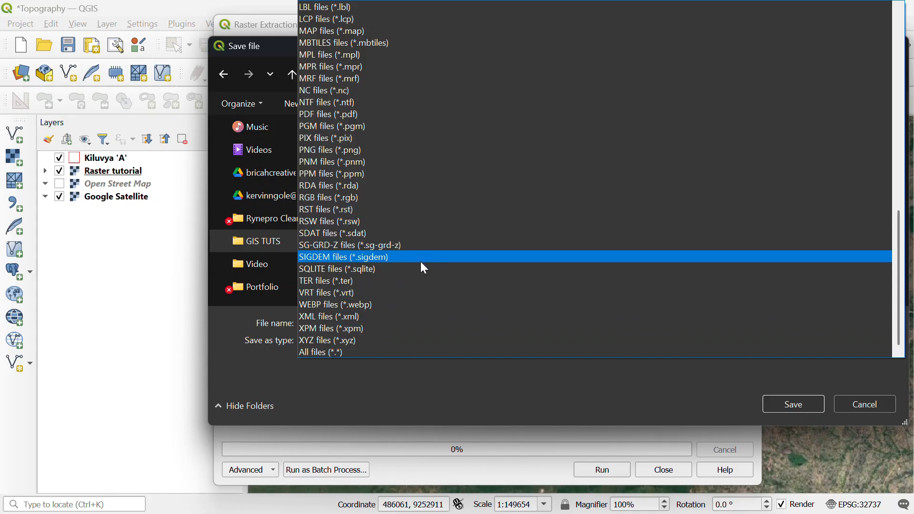
{"action": "scroll", "coordinate": [420, 284], "scroll_direction": "up", "scroll_amount": 9}
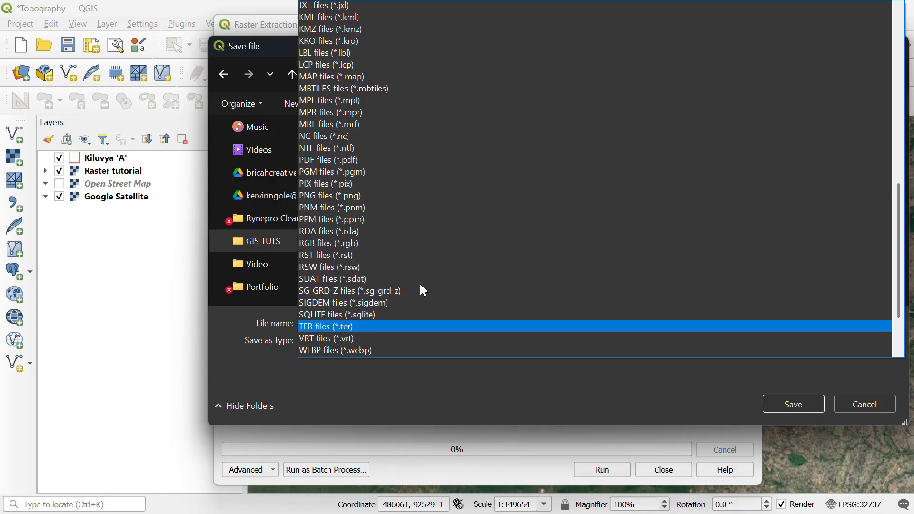
{"action": "scroll", "coordinate": [450, 285], "scroll_direction": "up", "scroll_amount": 5}
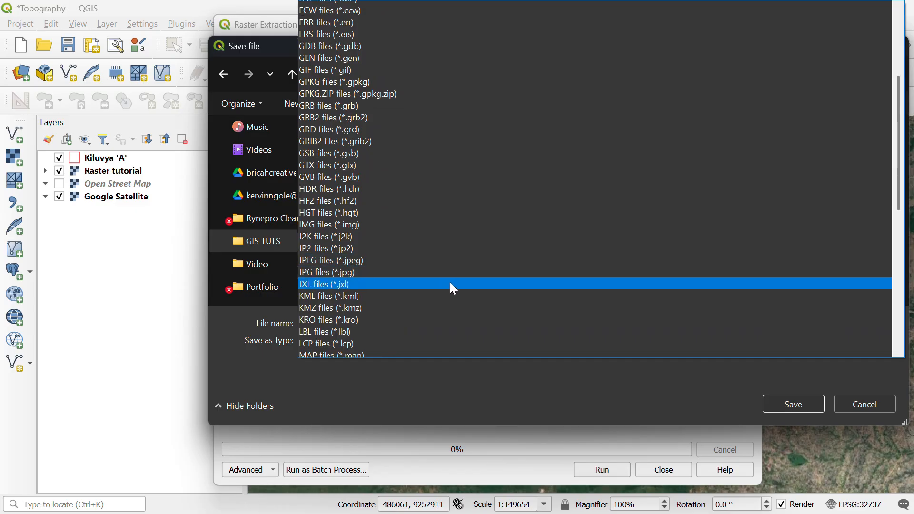
{"action": "scroll", "coordinate": [453, 290], "scroll_direction": "up", "scroll_amount": 4}
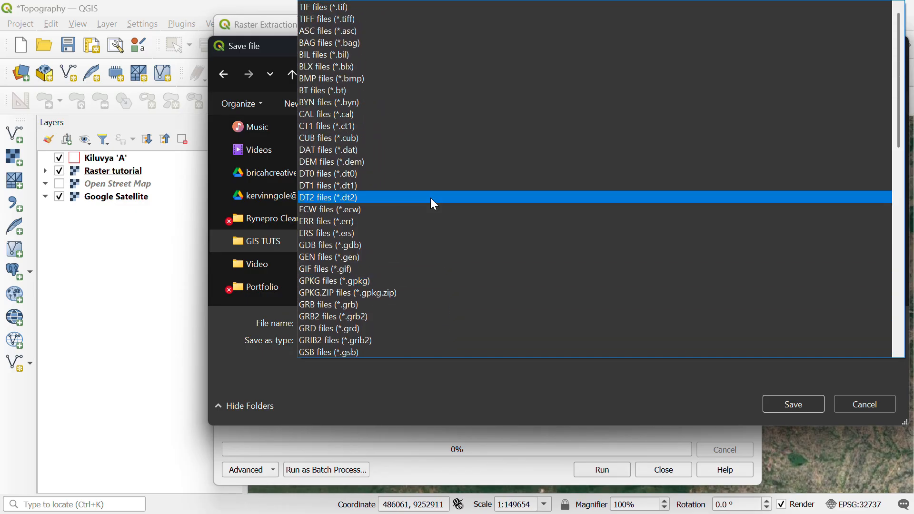
{"action": "left_click", "coordinate": [342, 16]}
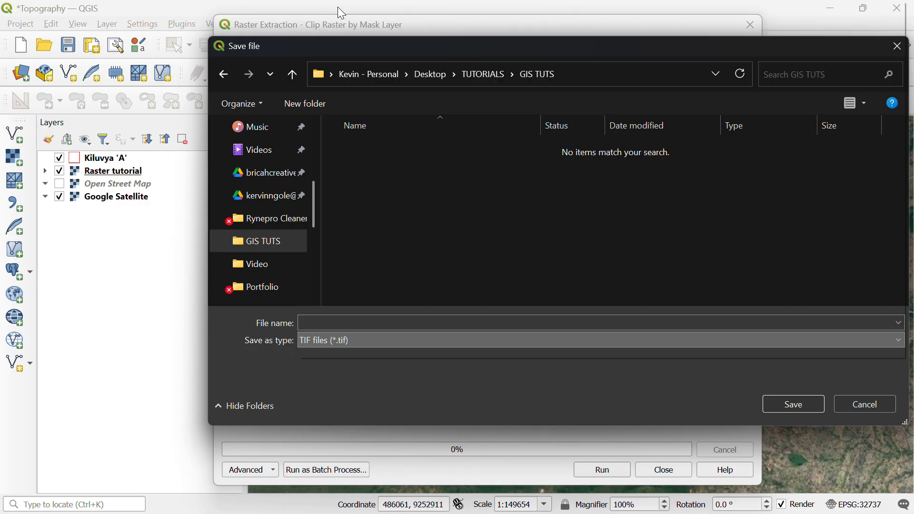
Name the output Clipped raster and run the clip.
{"action": "left_click", "coordinate": [361, 319]}
{"action": "type", "text": "Clipped raster"}
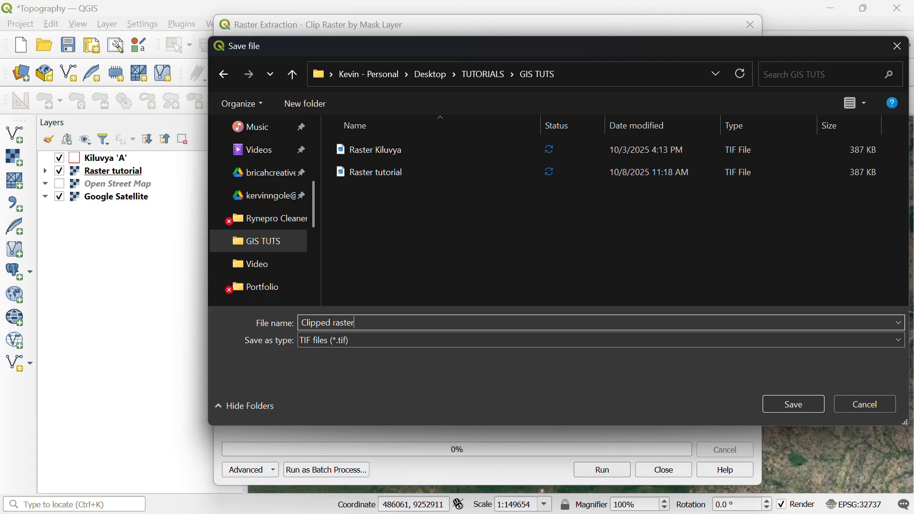
{"action": "left_click", "coordinate": [792, 404]}
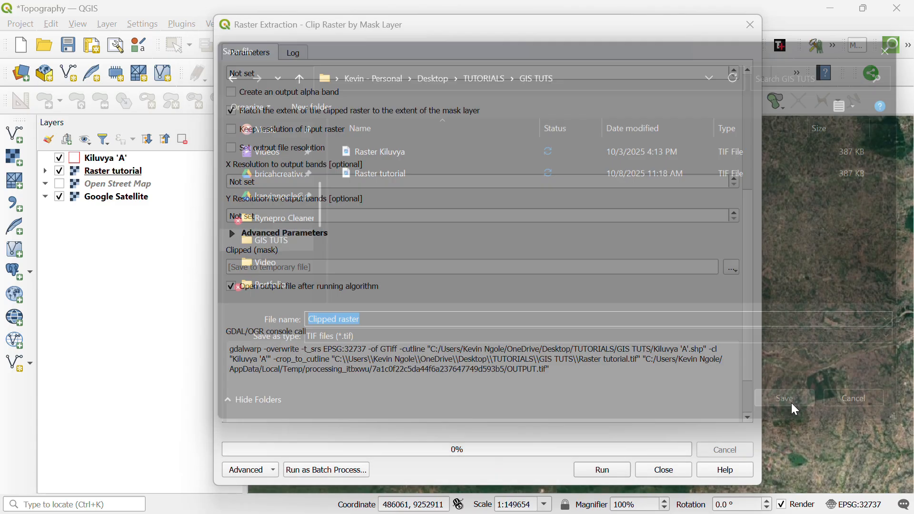
{"action": "left_click", "coordinate": [602, 472]}
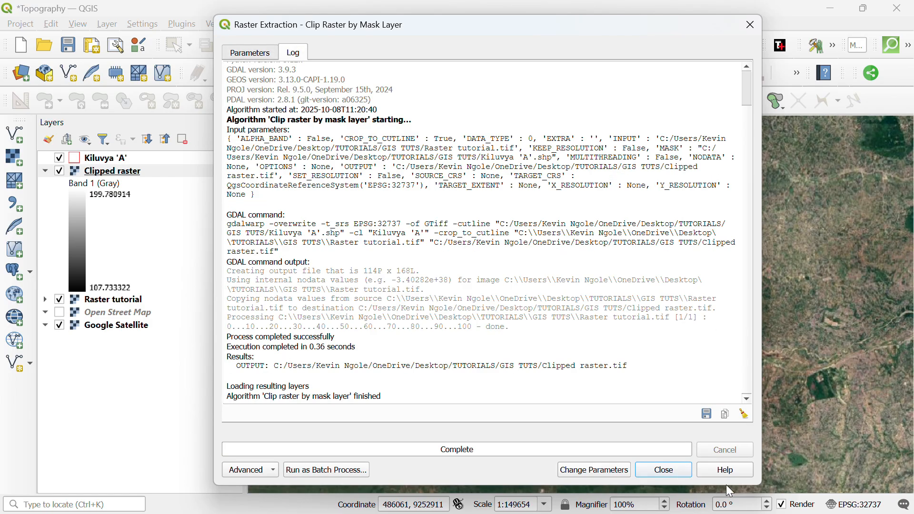
Close the clipping tool and switch off the Raster tutorial layer, leaving only the clipped elevation visible.
{"action": "left_click", "coordinate": [665, 470]}
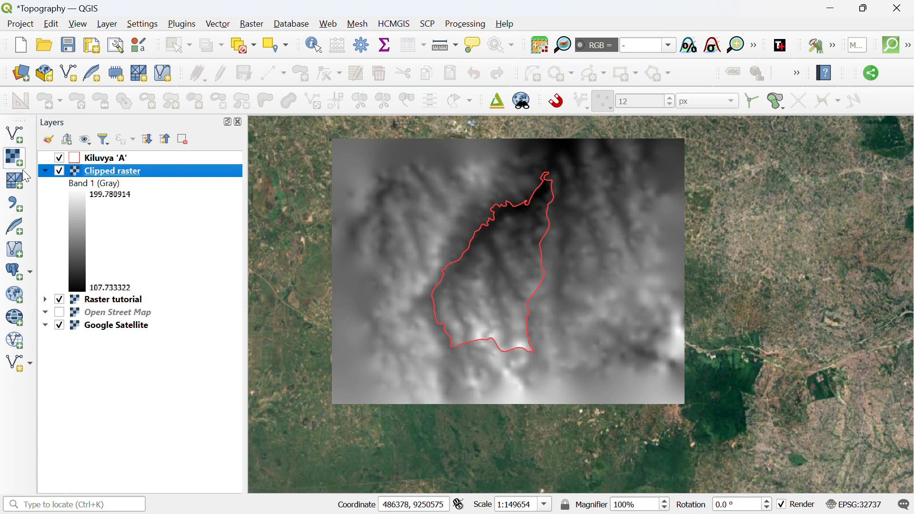
{"action": "left_click", "coordinate": [46, 171]}
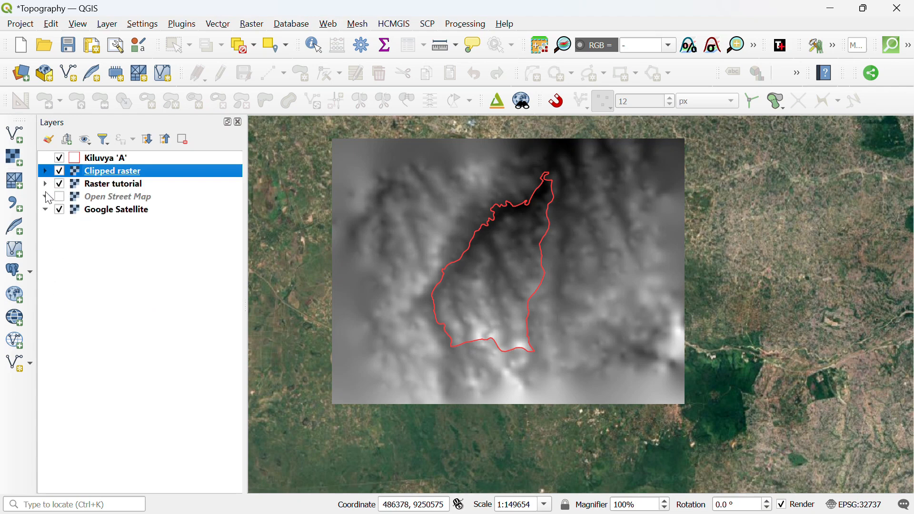
{"action": "left_click", "coordinate": [60, 184]}
{"action": "scroll", "coordinate": [526, 167], "scroll_direction": "up", "scroll_amount": 1}
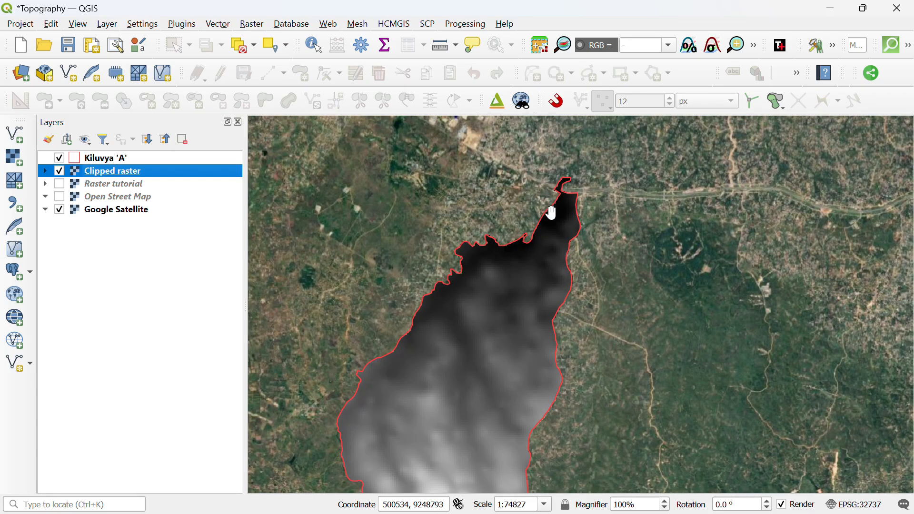
{"action": "scroll", "coordinate": [547, 212], "scroll_direction": "down", "scroll_amount": 1}
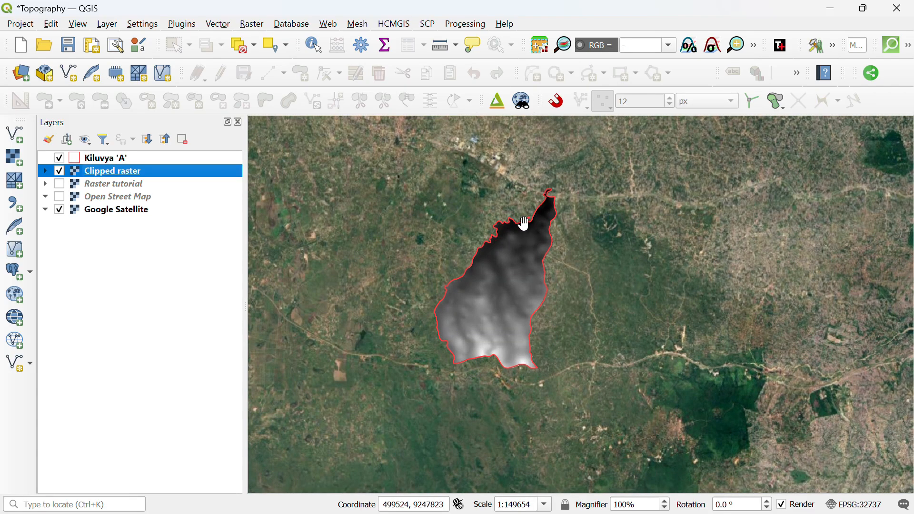
Duplicate Clipped raster as a visible 'Clipped raster copy', then reselect the original Clipped raster.
{"action": "right_click", "coordinate": [153, 175]}
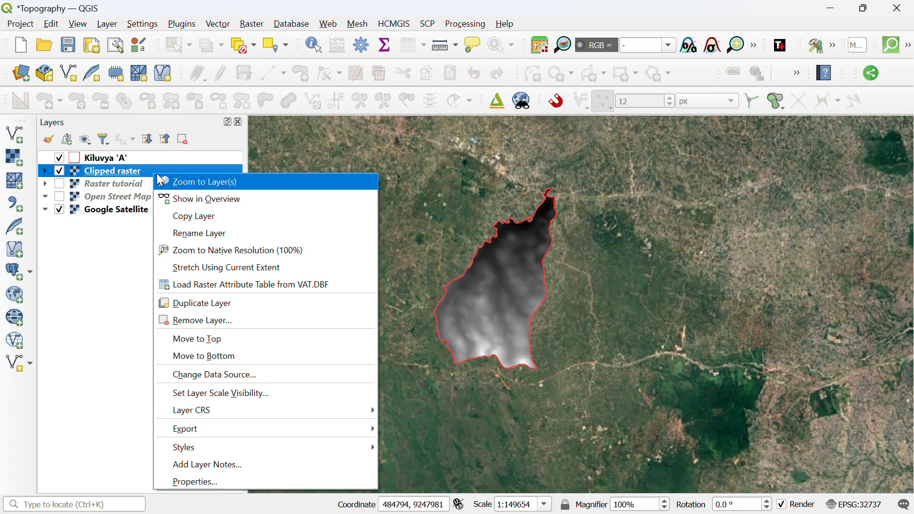
{"action": "left_click", "coordinate": [212, 302]}
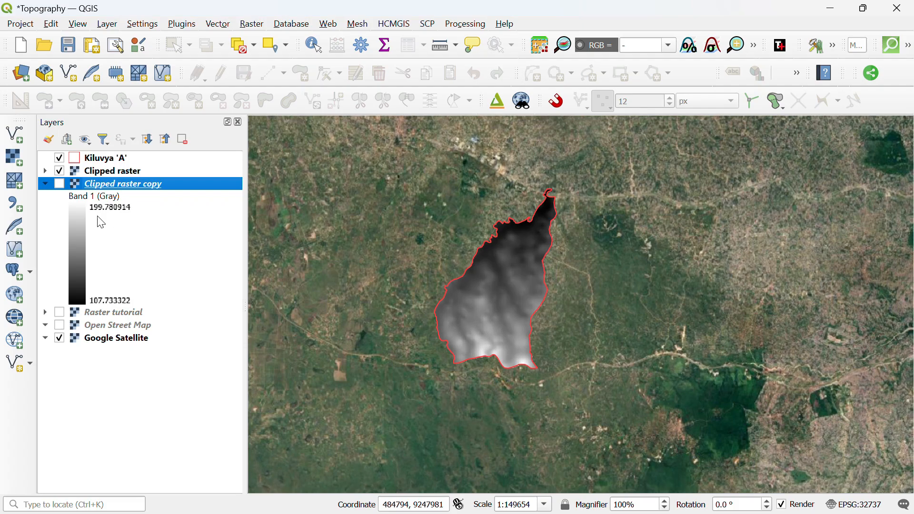
{"action": "left_click", "coordinate": [45, 184]}
{"action": "left_click", "coordinate": [59, 184]}
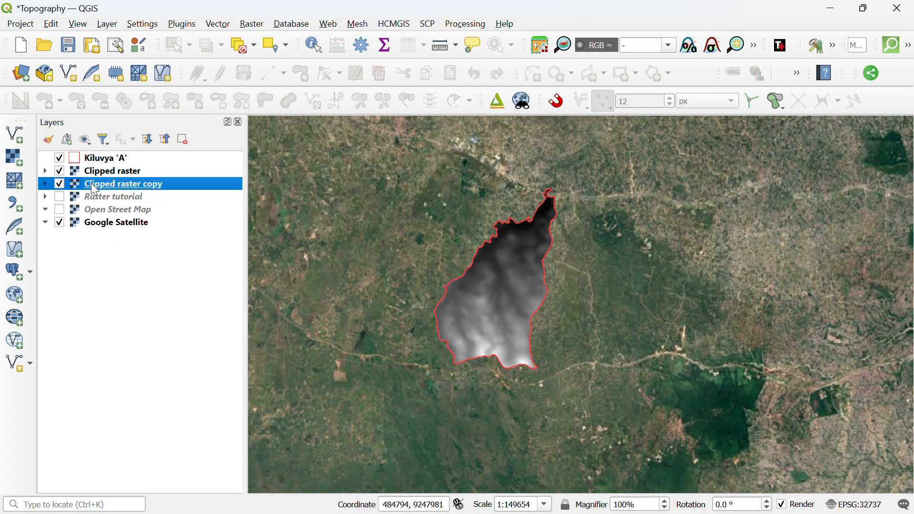
{"action": "left_click", "coordinate": [101, 172]}
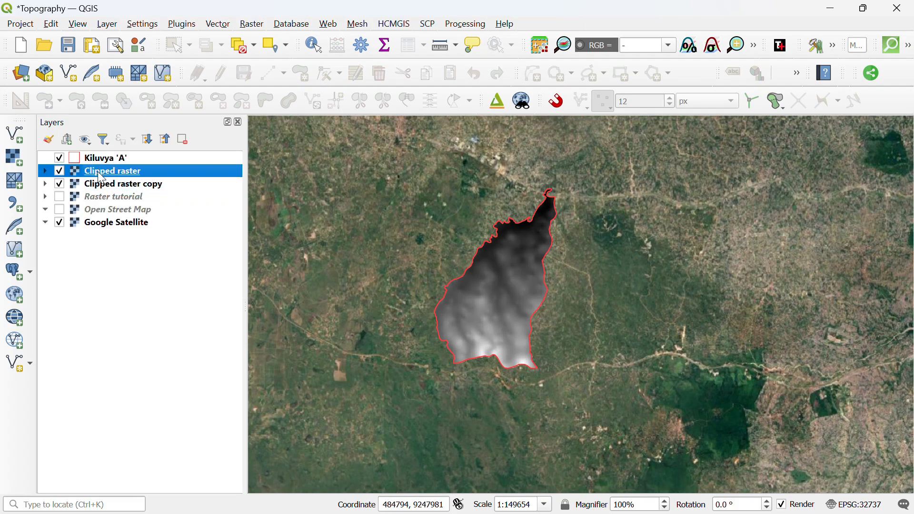
{"action": "right_click", "coordinate": [101, 177]}
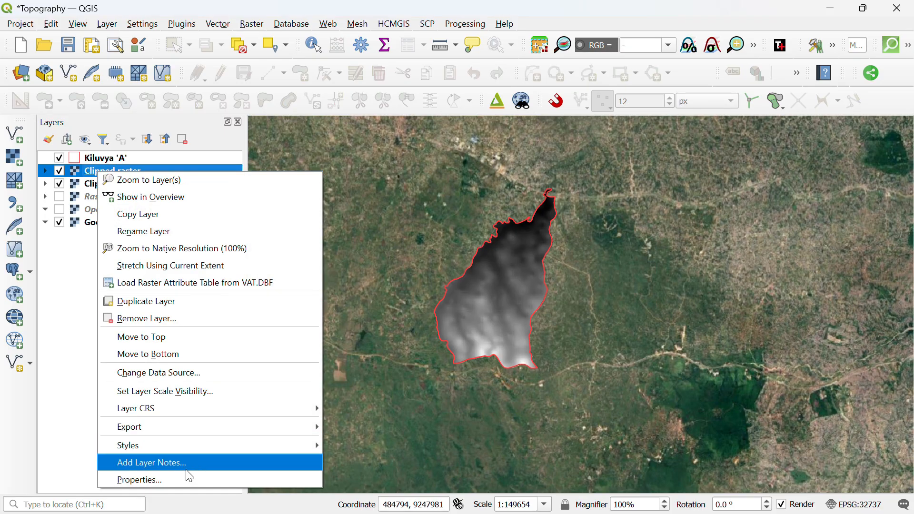
In Clipped raster's Symbology properties, set the render type to Singleband pseudocolor.
{"action": "left_click", "coordinate": [176, 478]}
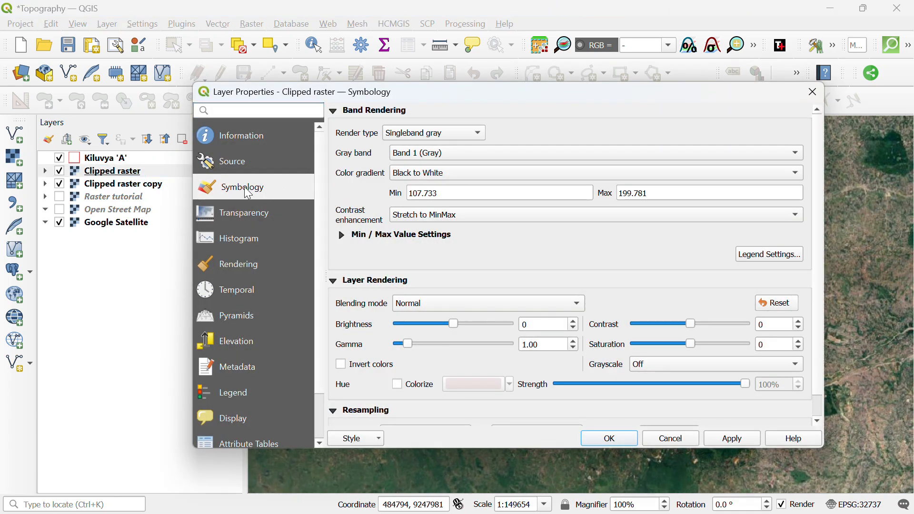
{"action": "left_click", "coordinate": [423, 133]}
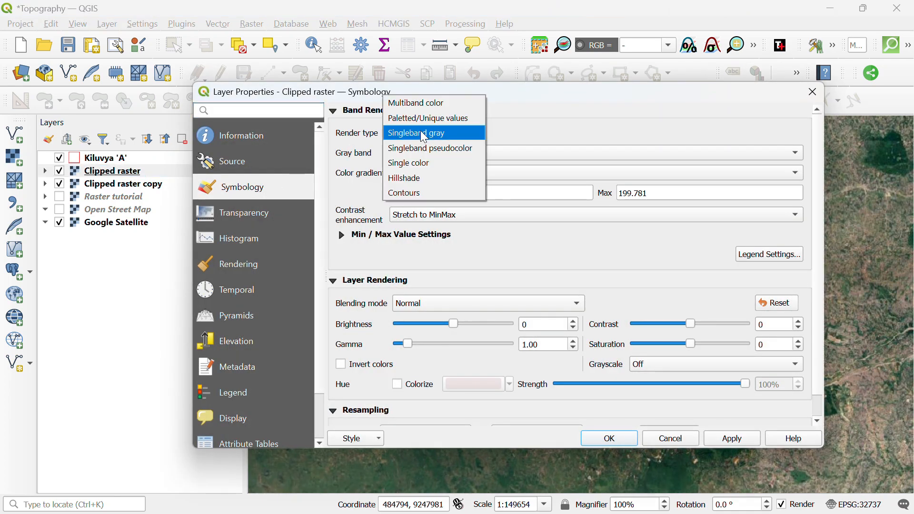
{"action": "key", "text": "Escape"}
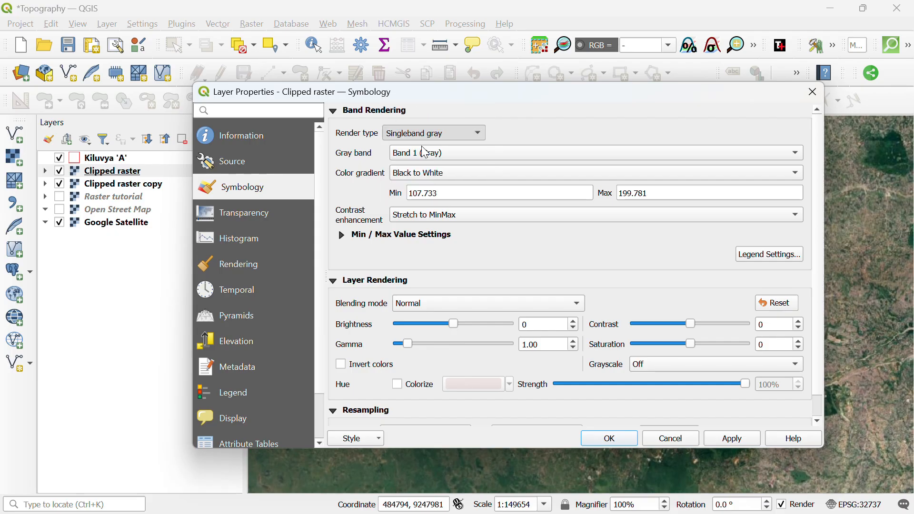
{"action": "key", "text": "Down"}
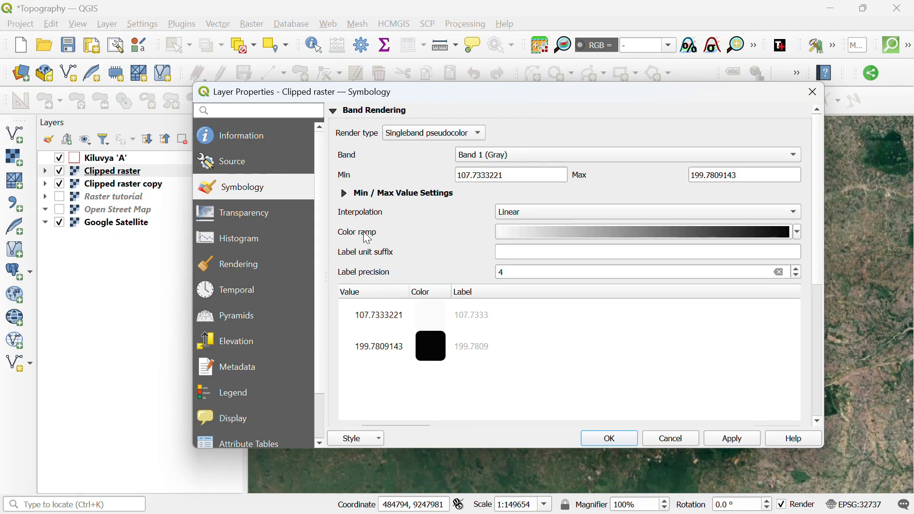
Create a new cpt-city colour ramp using the Topography 'elevation' palette.
{"action": "left_click", "coordinate": [797, 235]}
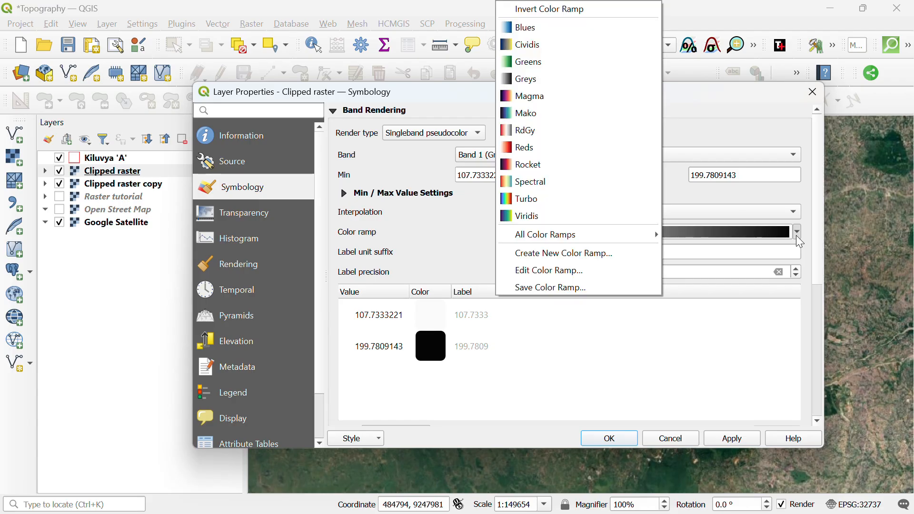
{"action": "left_click", "coordinate": [617, 255]}
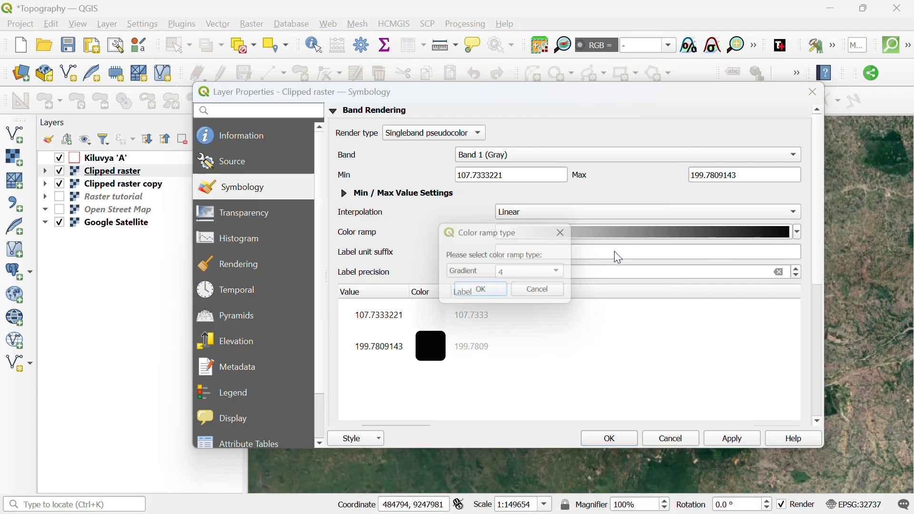
{"action": "left_click", "coordinate": [560, 275]}
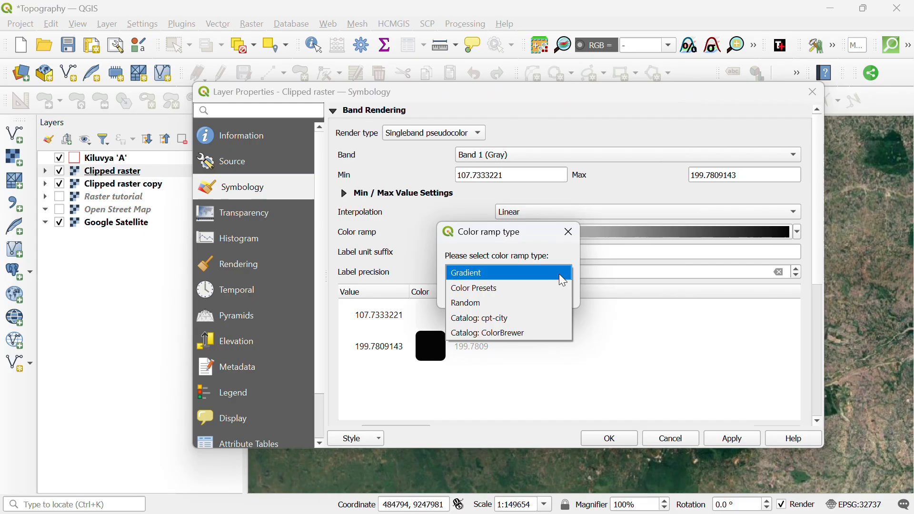
{"action": "left_click", "coordinate": [481, 319]}
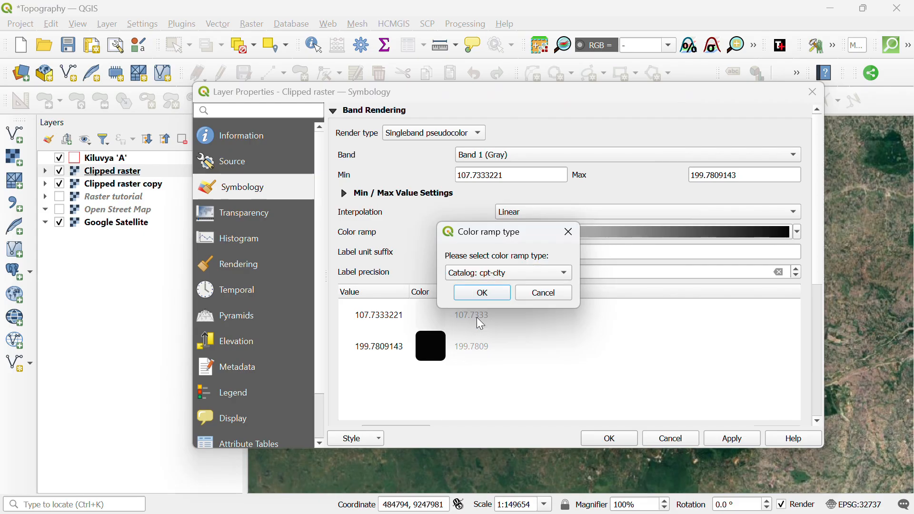
{"action": "left_click", "coordinate": [484, 292]}
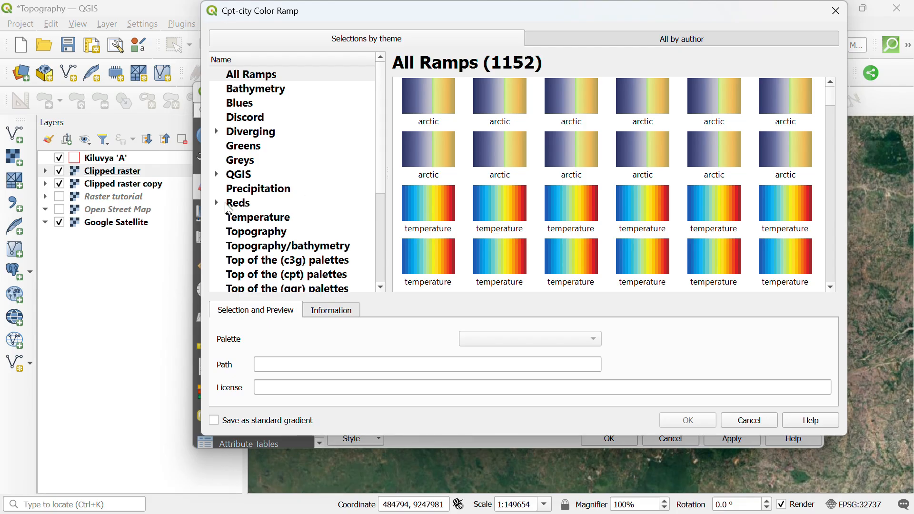
{"action": "scroll", "coordinate": [284, 129], "scroll_direction": "down", "scroll_amount": 2}
{"action": "scroll", "coordinate": [277, 187], "scroll_direction": "up", "scroll_amount": 1}
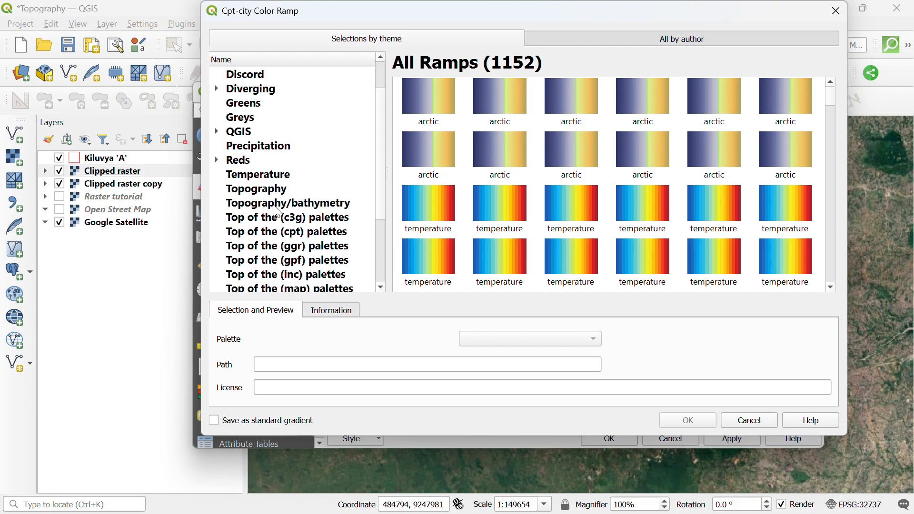
{"action": "left_click", "coordinate": [253, 193]}
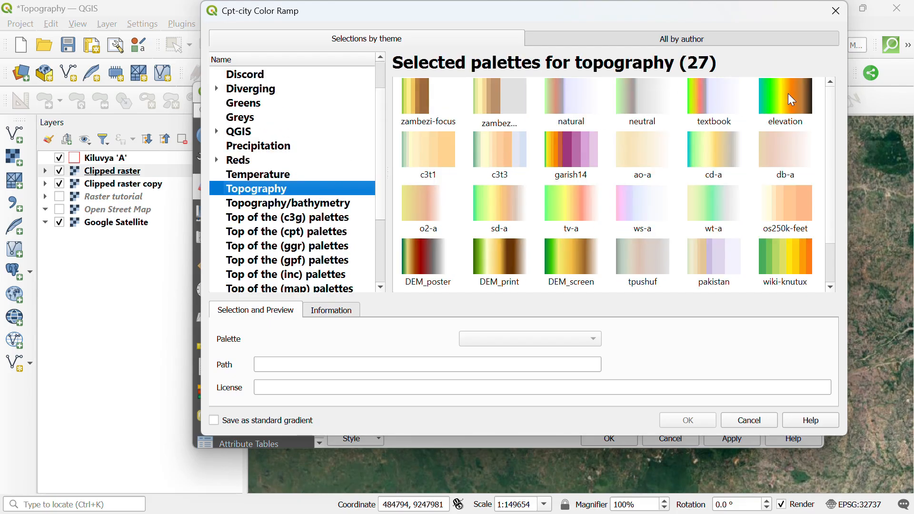
{"action": "left_click", "coordinate": [789, 96]}
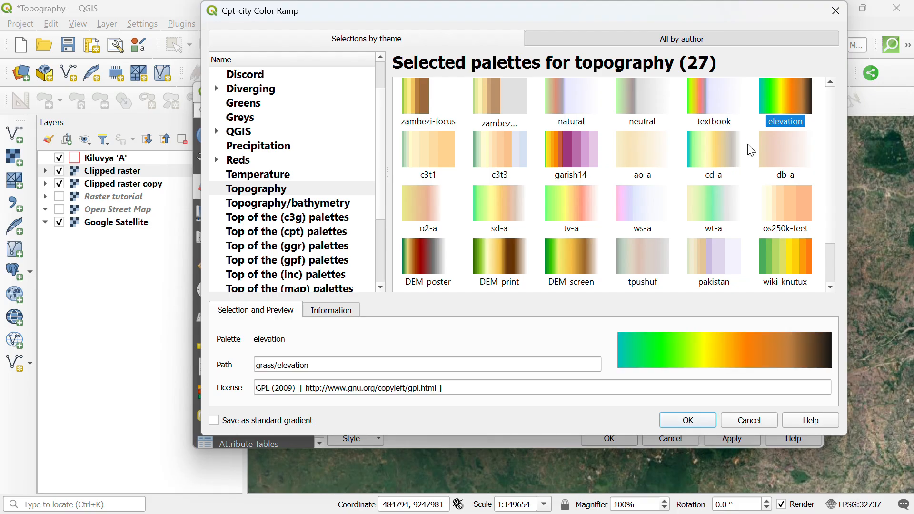
{"action": "left_click", "coordinate": [692, 421]}
{"action": "scroll", "coordinate": [628, 323], "scroll_direction": "down", "scroll_amount": 5}
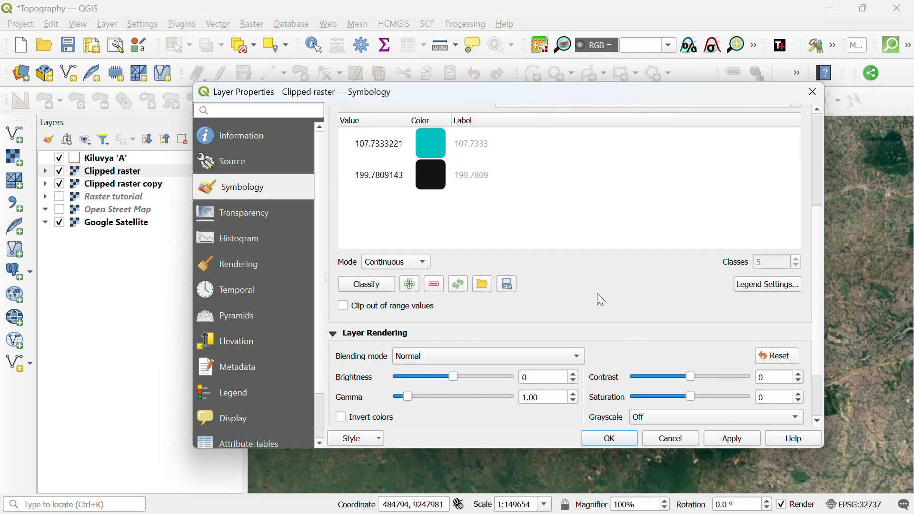
Set the pseudocolor classification mode to Equal interval.
{"action": "left_click", "coordinate": [376, 264]}
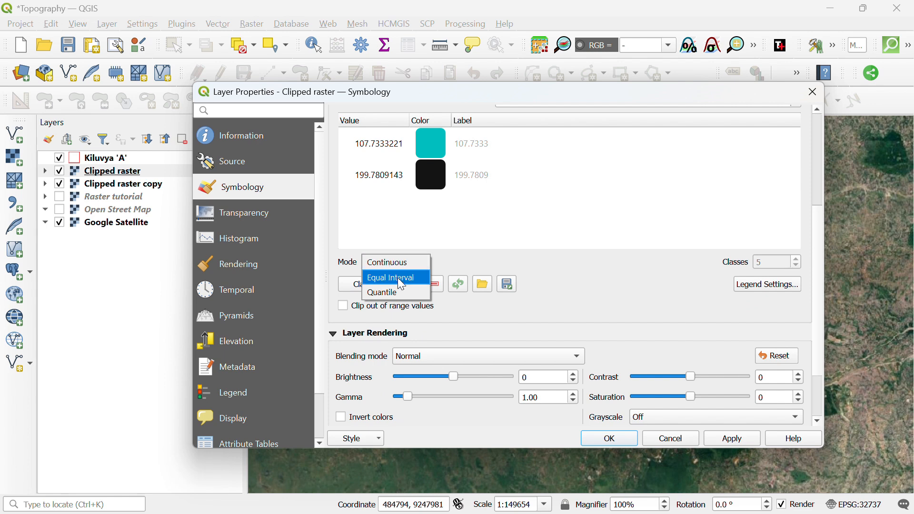
{"action": "left_click", "coordinate": [398, 278]}
{"action": "scroll", "coordinate": [577, 230], "scroll_direction": "up", "scroll_amount": 3}
{"action": "scroll", "coordinate": [605, 315], "scroll_direction": "down", "scroll_amount": 2}
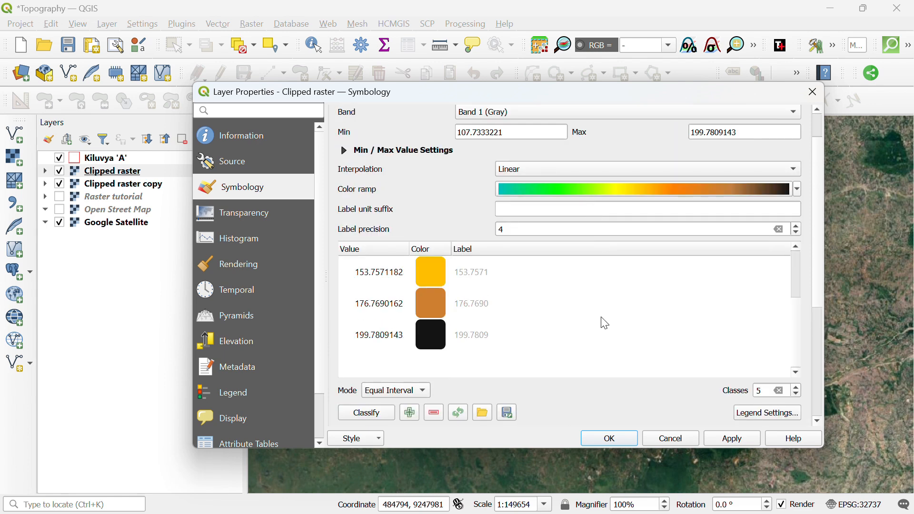
{"action": "scroll", "coordinate": [553, 327], "scroll_direction": "up", "scroll_amount": 2}
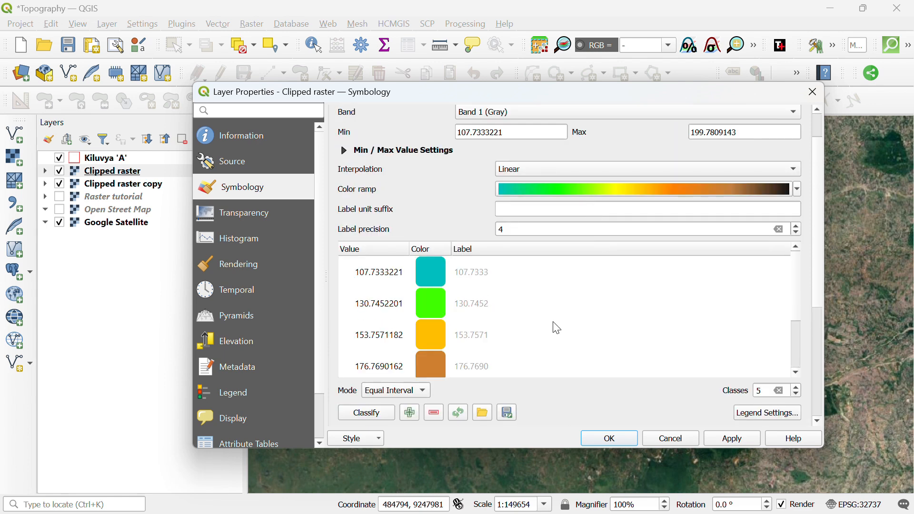
{"action": "scroll", "coordinate": [556, 327], "scroll_direction": "up", "scroll_amount": 1}
{"action": "scroll", "coordinate": [558, 333], "scroll_direction": "down", "scroll_amount": 3}
{"action": "scroll", "coordinate": [567, 329], "scroll_direction": "up", "scroll_amount": 2}
{"action": "scroll", "coordinate": [553, 301], "scroll_direction": "down", "scroll_amount": 2}
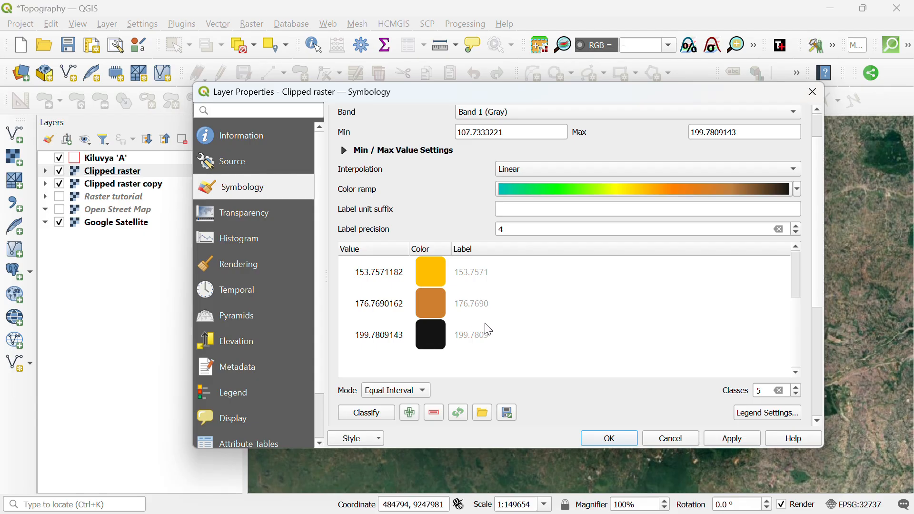
{"action": "scroll", "coordinate": [533, 329], "scroll_direction": "up", "scroll_amount": 3}
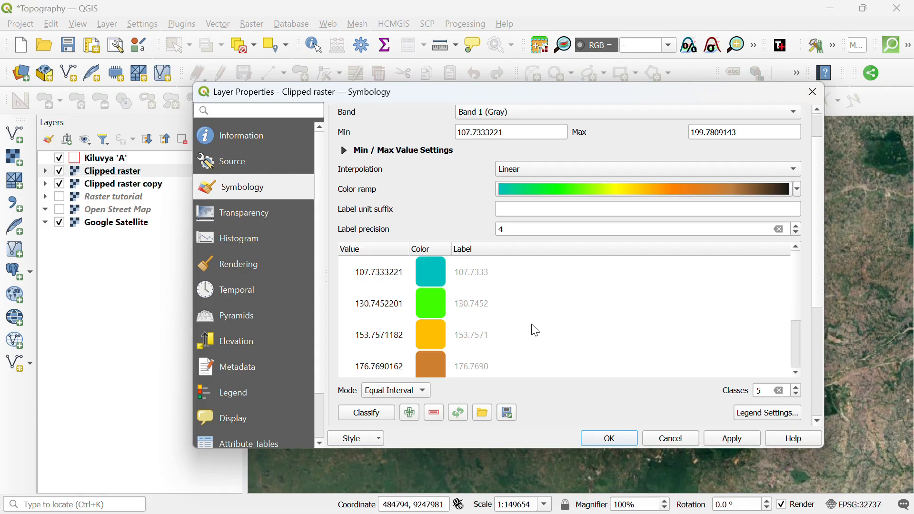
{"action": "scroll", "coordinate": [535, 329], "scroll_direction": "down", "scroll_amount": 3}
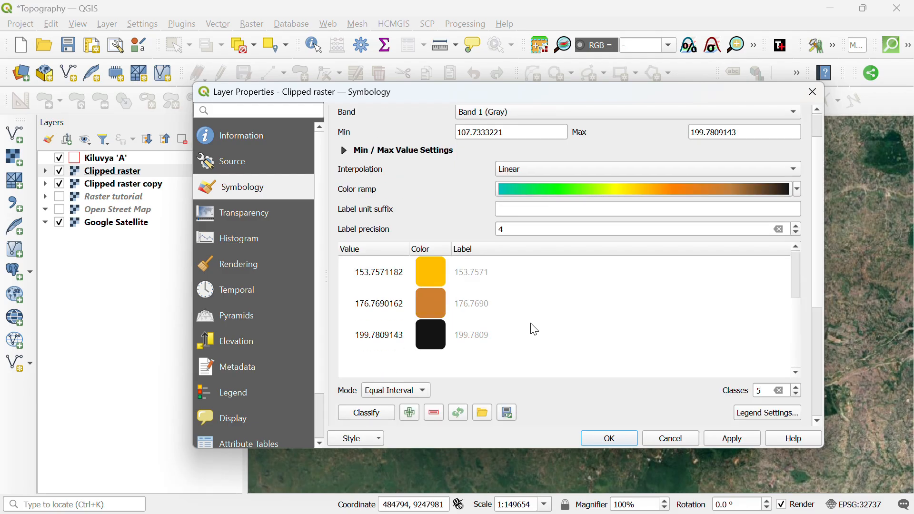
Change the 199.78 class colour from black to dark red #b51414.
{"action": "double_click", "coordinate": [431, 334]}
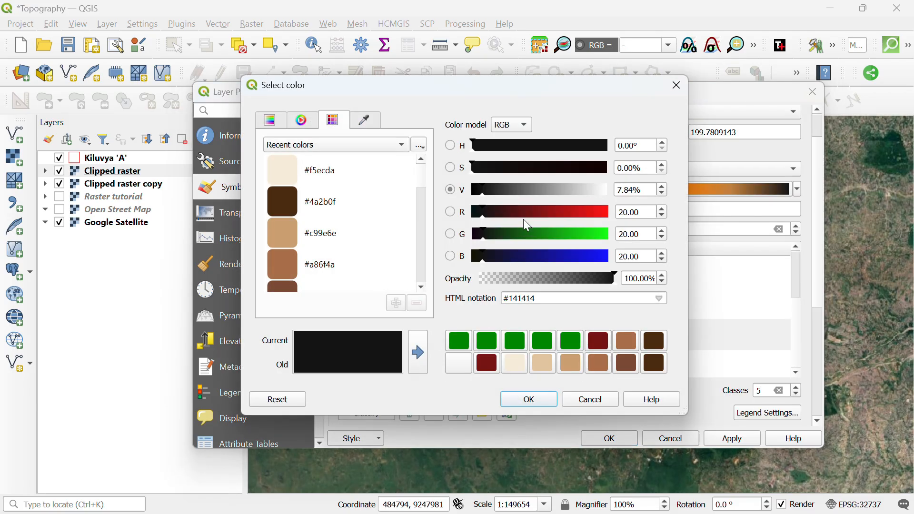
{"action": "left_click_drag", "start_coordinate": [495, 214], "coordinate": [568, 228]}
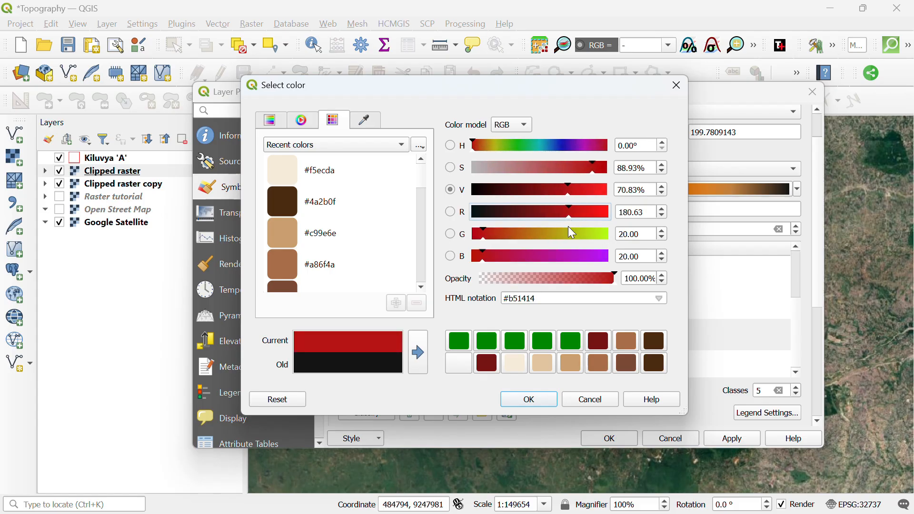
{"action": "left_click", "coordinate": [542, 399]}
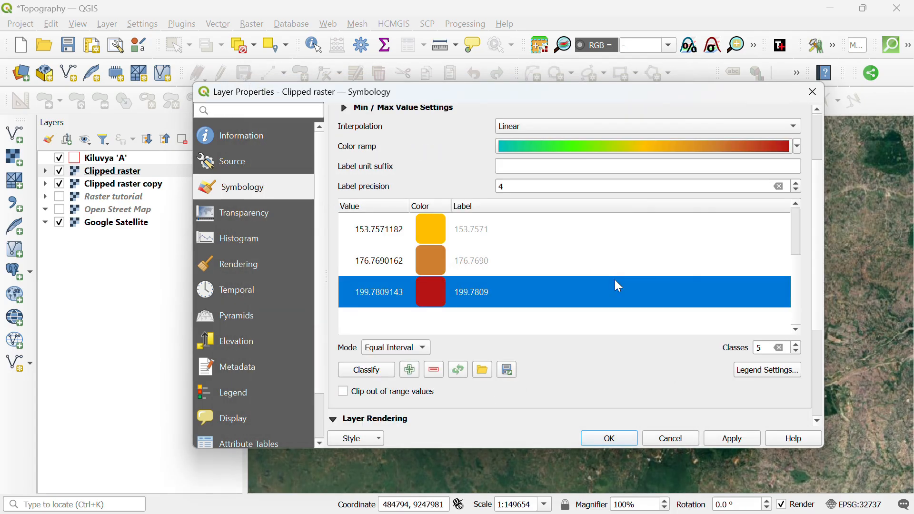
{"action": "scroll", "coordinate": [615, 280], "scroll_direction": "up", "scroll_amount": 3}
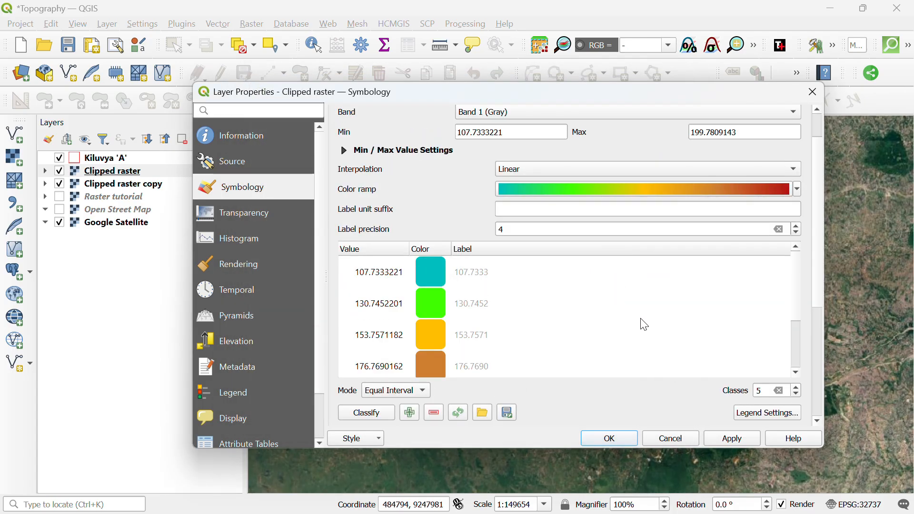
Invert the Clipped raster's colour ramp.
{"action": "left_click", "coordinate": [798, 189]}
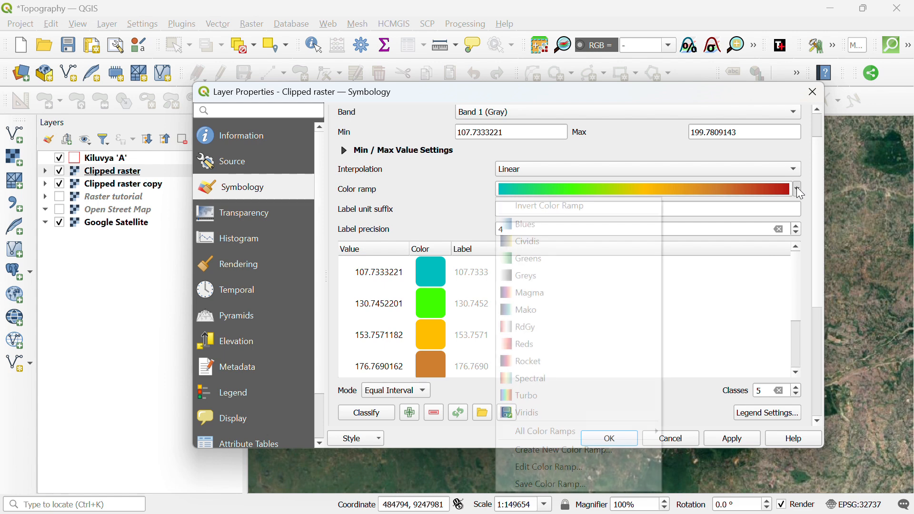
{"action": "left_click", "coordinate": [649, 211]}
{"action": "scroll", "coordinate": [598, 332], "scroll_direction": "down", "scroll_amount": 2}
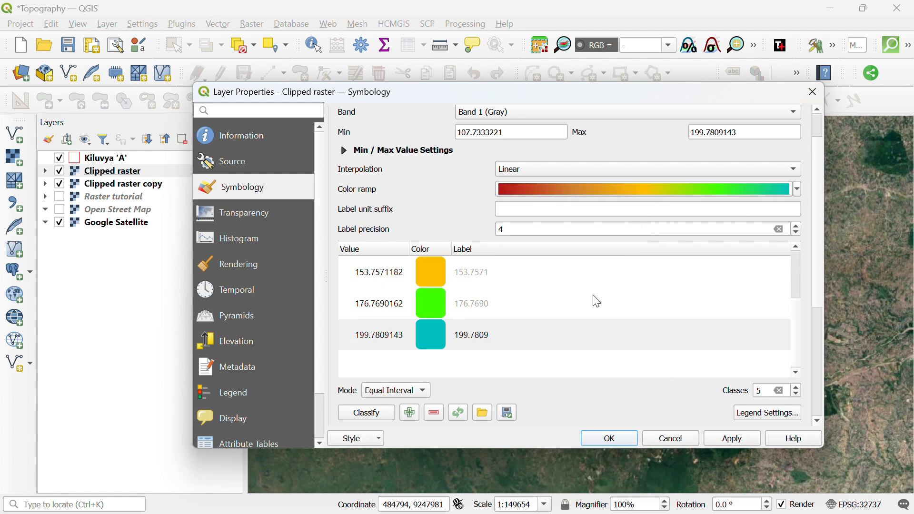
{"action": "scroll", "coordinate": [763, 390], "scroll_direction": "up", "scroll_amount": 1}
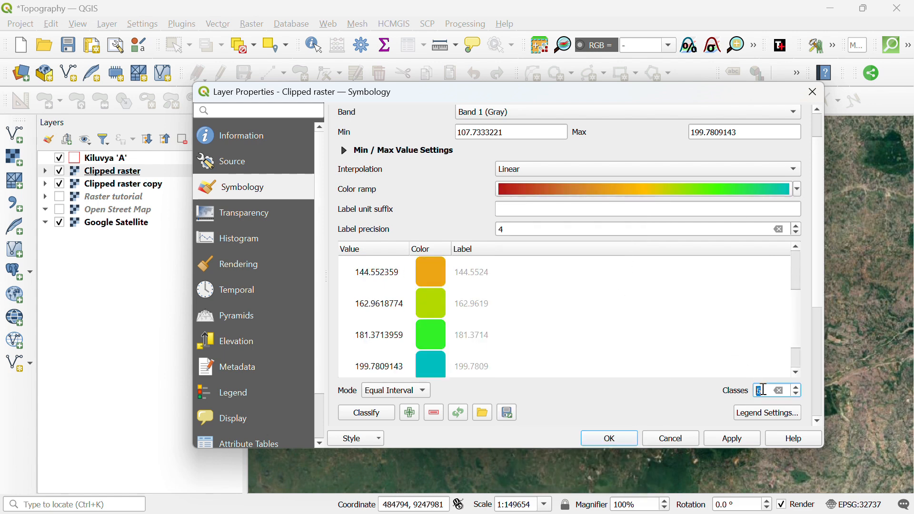
{"action": "scroll", "coordinate": [764, 391], "scroll_direction": "up", "scroll_amount": 1}
{"action": "scroll", "coordinate": [653, 325], "scroll_direction": "down", "scroll_amount": 2}
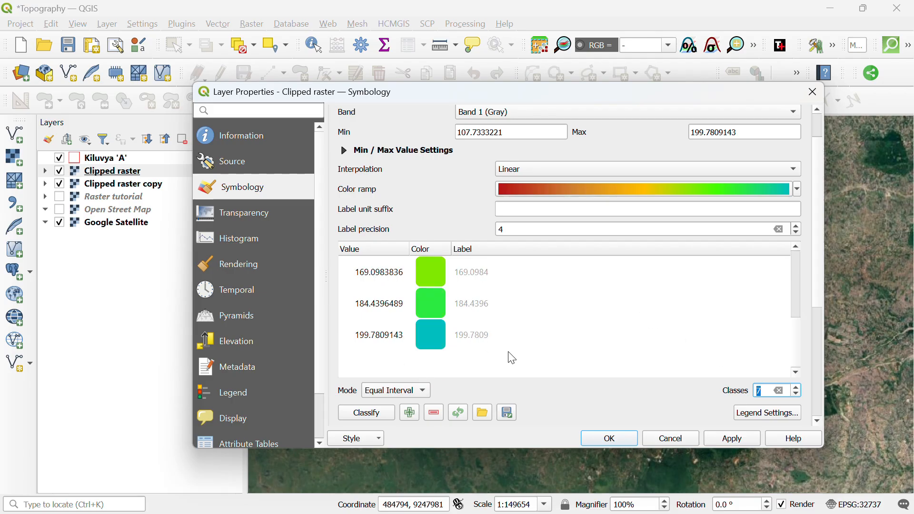
Recolour the upper classes: 199.78 blue, 184.44 teal, 169.10 lighter green.
{"action": "double_click", "coordinate": [438, 334]}
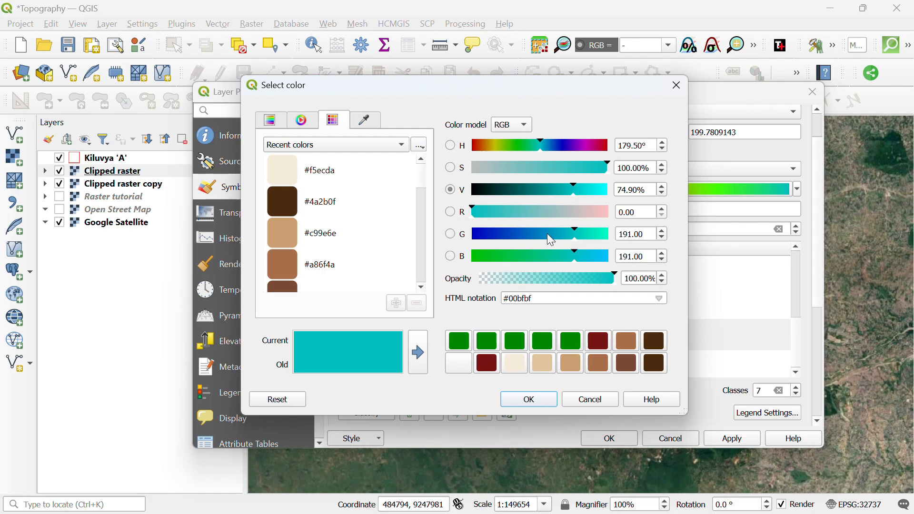
{"action": "left_click_drag", "start_coordinate": [579, 239], "coordinate": [540, 239]}
{"action": "left_click", "coordinate": [535, 401]}
{"action": "double_click", "coordinate": [433, 301]}
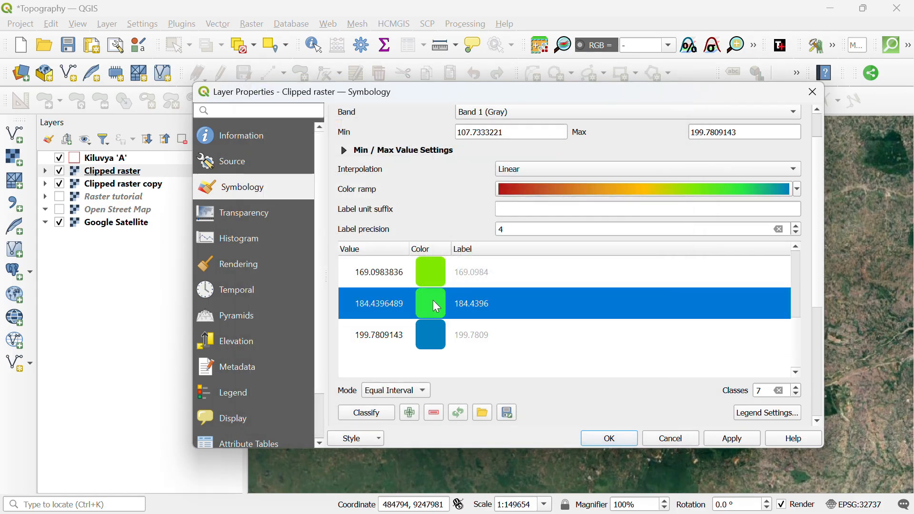
{"action": "left_click_drag", "start_coordinate": [509, 262], "coordinate": [568, 263]}
{"action": "left_click", "coordinate": [532, 401]}
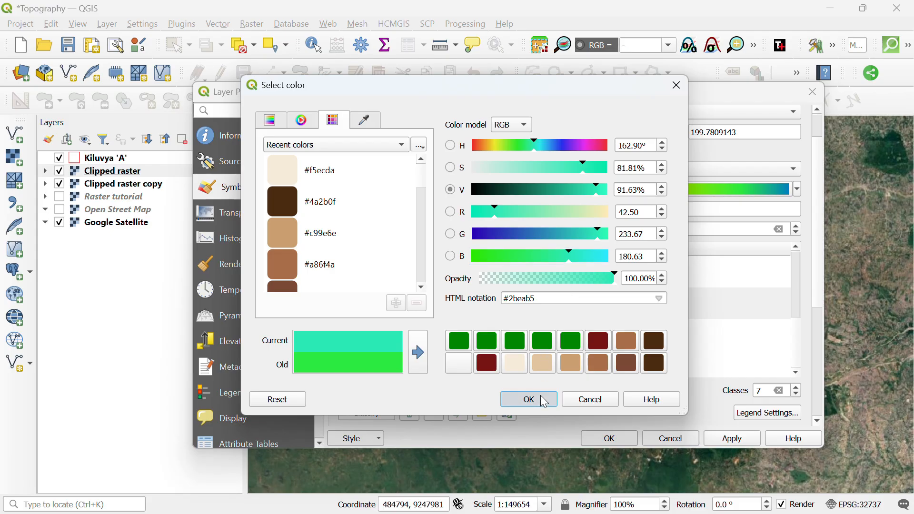
{"action": "left_click", "coordinate": [440, 272]}
{"action": "double_click", "coordinate": [439, 270]}
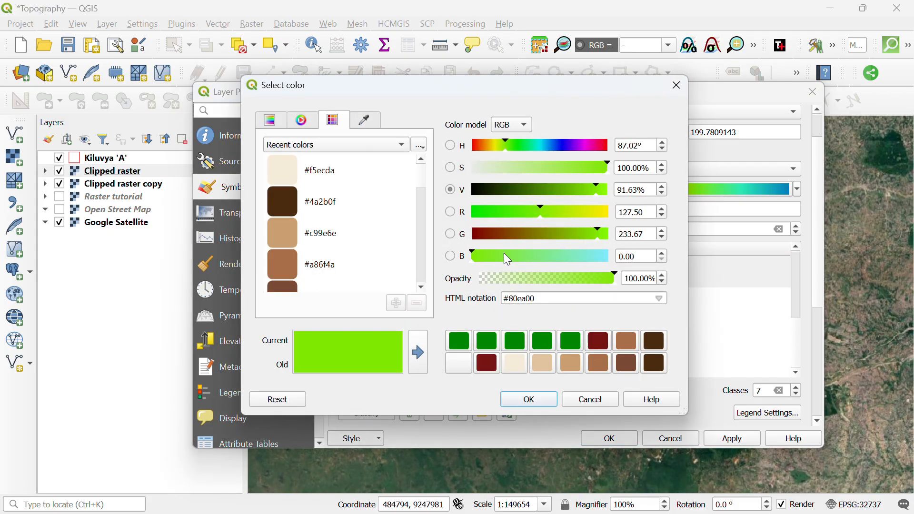
{"action": "left_click_drag", "start_coordinate": [472, 259], "coordinate": [516, 256]}
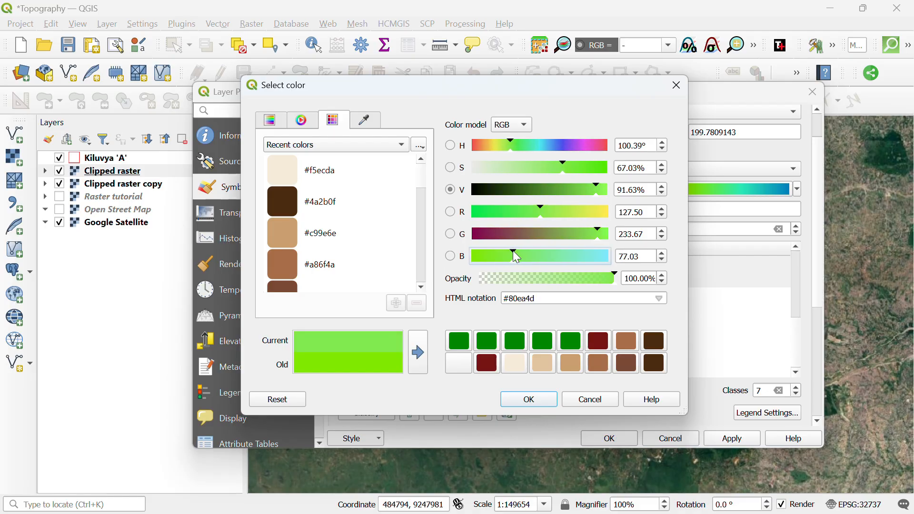
{"action": "left_click", "coordinate": [528, 401]}
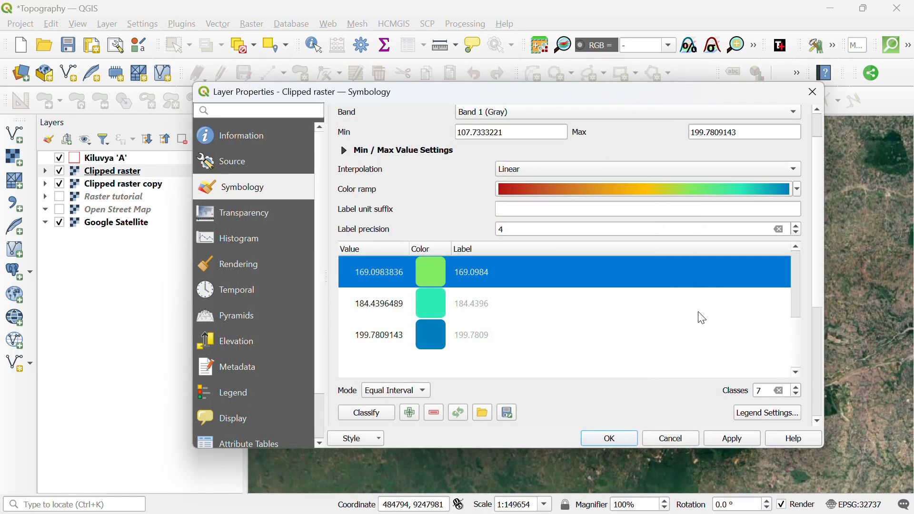
{"action": "scroll", "coordinate": [670, 339], "scroll_direction": "up", "scroll_amount": 3}
{"action": "scroll", "coordinate": [490, 321], "scroll_direction": "up", "scroll_amount": 2}
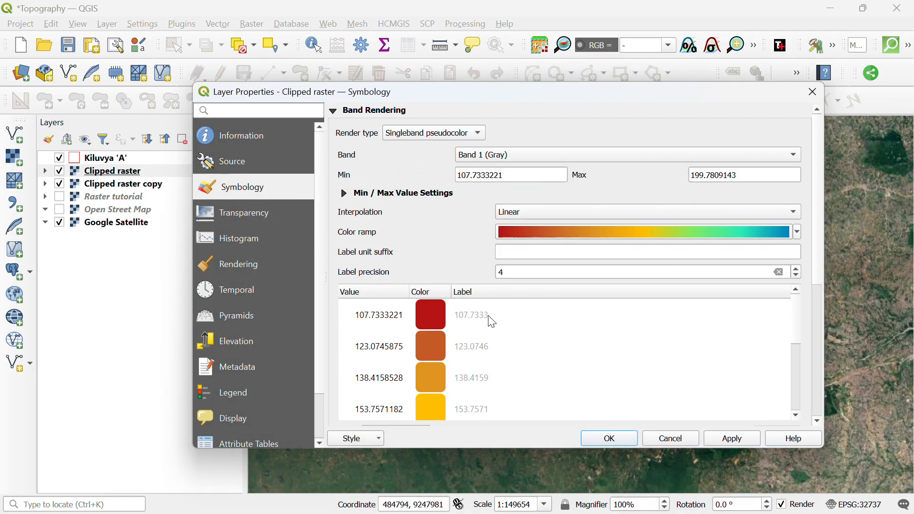
Make the 123.07 class red and the 107.73 class a brighter red.
{"action": "double_click", "coordinate": [426, 345]}
{"action": "left_click_drag", "start_coordinate": [519, 235], "coordinate": [494, 237]}
{"action": "left_click", "coordinate": [524, 399]}
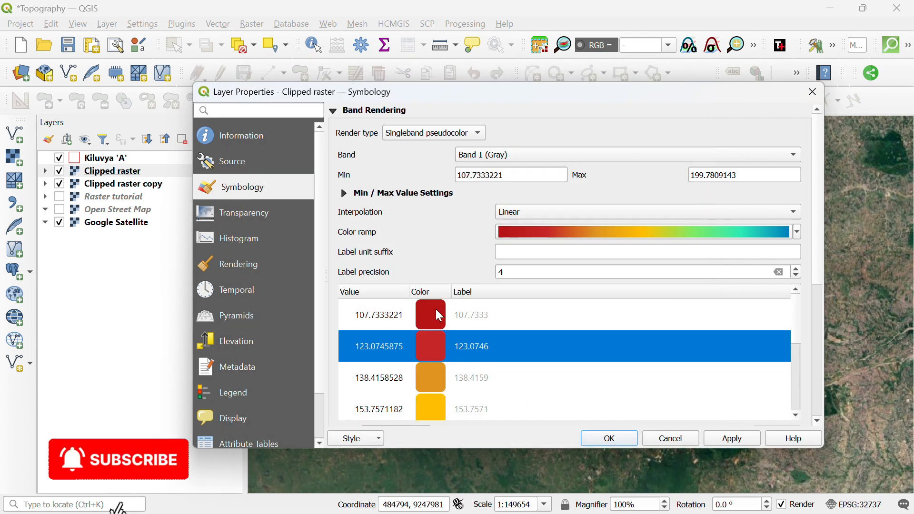
{"action": "double_click", "coordinate": [424, 307]}
{"action": "left_click_drag", "start_coordinate": [567, 190], "coordinate": [592, 198]}
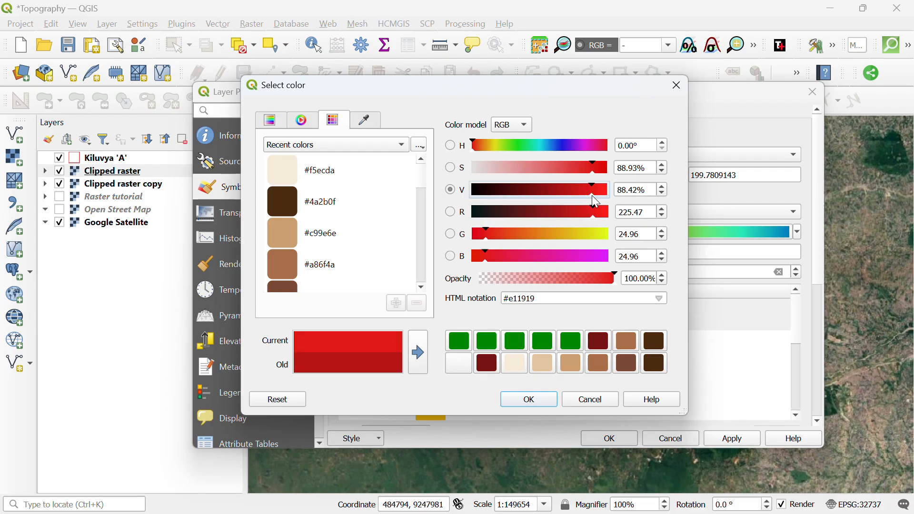
{"action": "left_click", "coordinate": [529, 400]}
Invert the ramp again so low values are blue and high red, and apply the style.
{"action": "scroll", "coordinate": [541, 380], "scroll_direction": "down", "scroll_amount": 2}
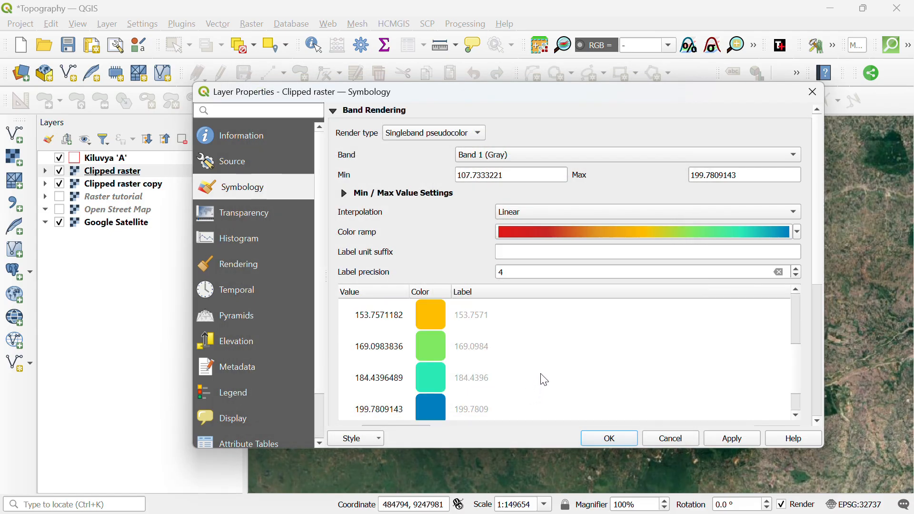
{"action": "scroll", "coordinate": [547, 378], "scroll_direction": "up", "scroll_amount": 2}
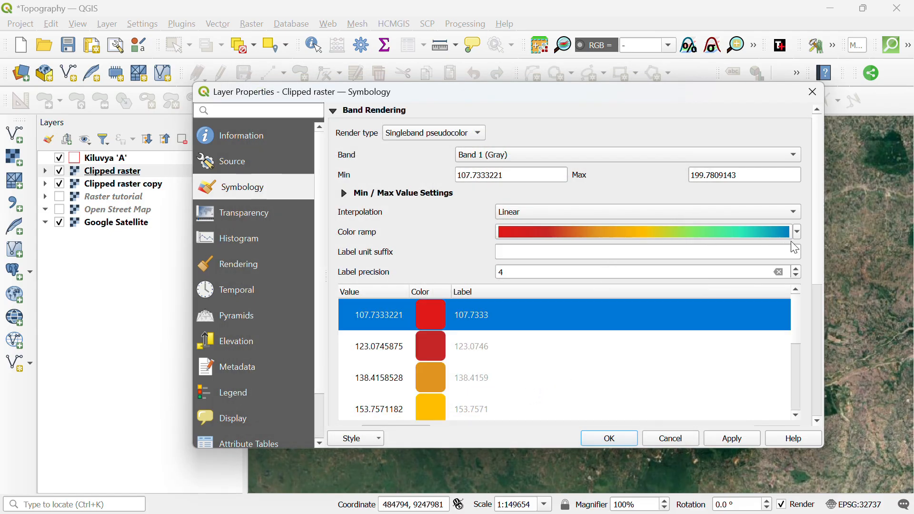
{"action": "scroll", "coordinate": [576, 349], "scroll_direction": "down", "scroll_amount": 3}
{"action": "scroll", "coordinate": [510, 359], "scroll_direction": "up", "scroll_amount": 3}
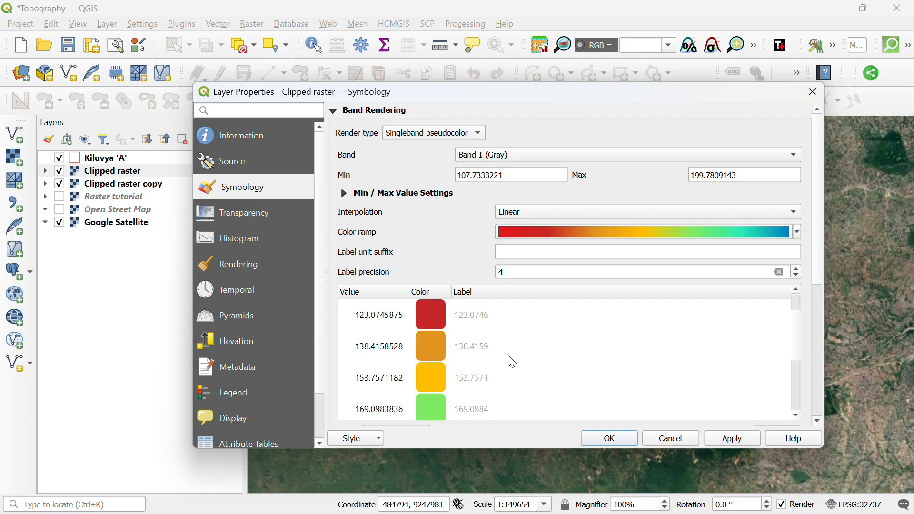
{"action": "scroll", "coordinate": [659, 351], "scroll_direction": "down", "scroll_amount": 3}
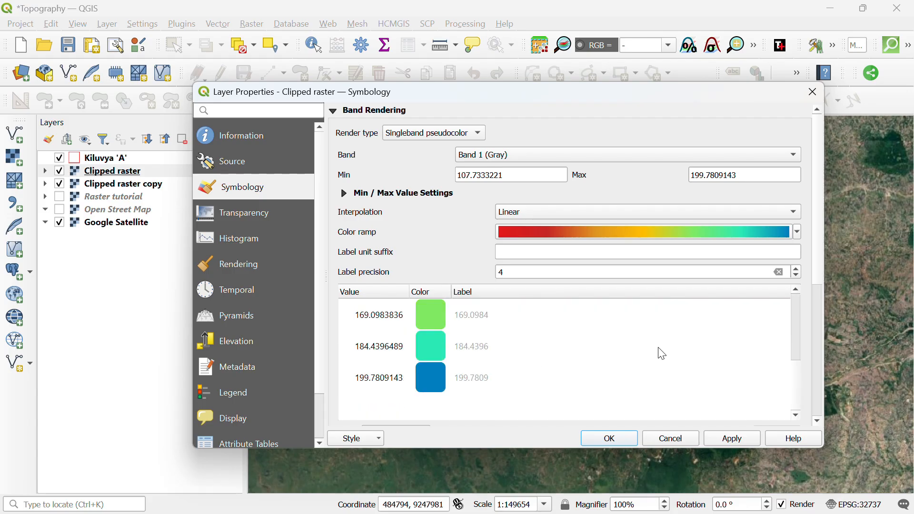
{"action": "left_click", "coordinate": [797, 232]}
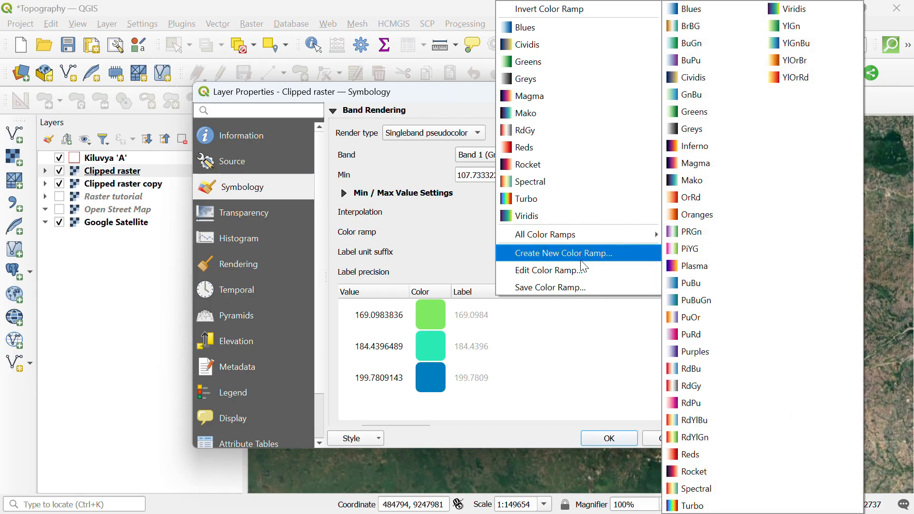
{"action": "left_click", "coordinate": [578, 9]}
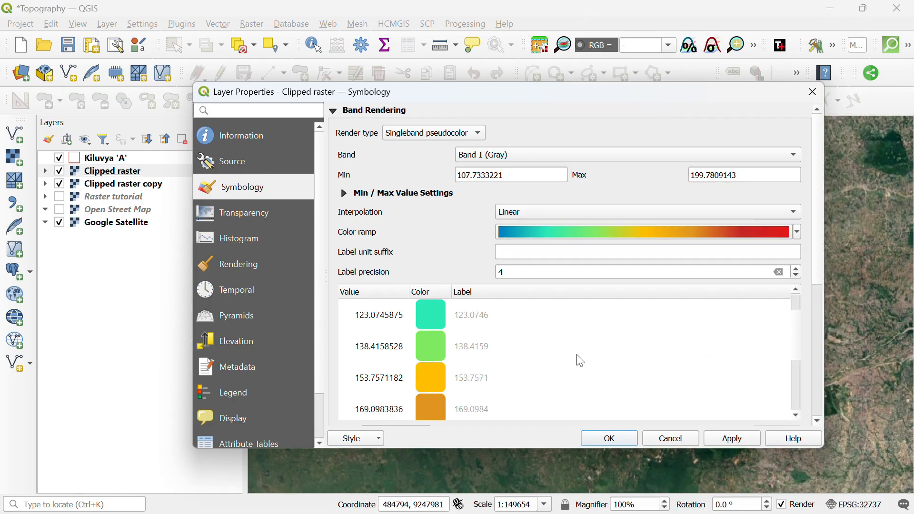
{"action": "left_click", "coordinate": [732, 438]}
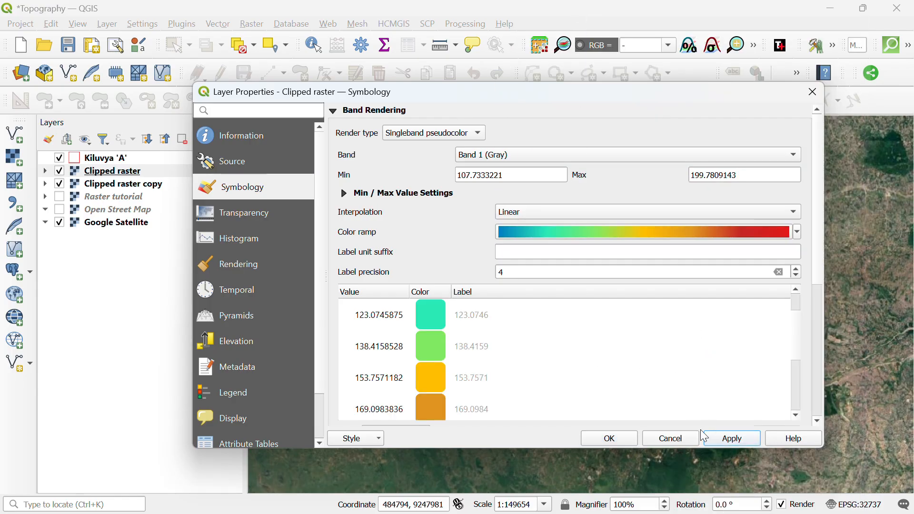
Close the properties to view the recoloured elevation, then bring up actions for Clipped raster copy.
{"action": "left_click", "coordinate": [622, 438]}
{"action": "scroll", "coordinate": [500, 253], "scroll_direction": "up", "scroll_amount": 1}
{"action": "scroll", "coordinate": [528, 218], "scroll_direction": "down", "scroll_amount": 1}
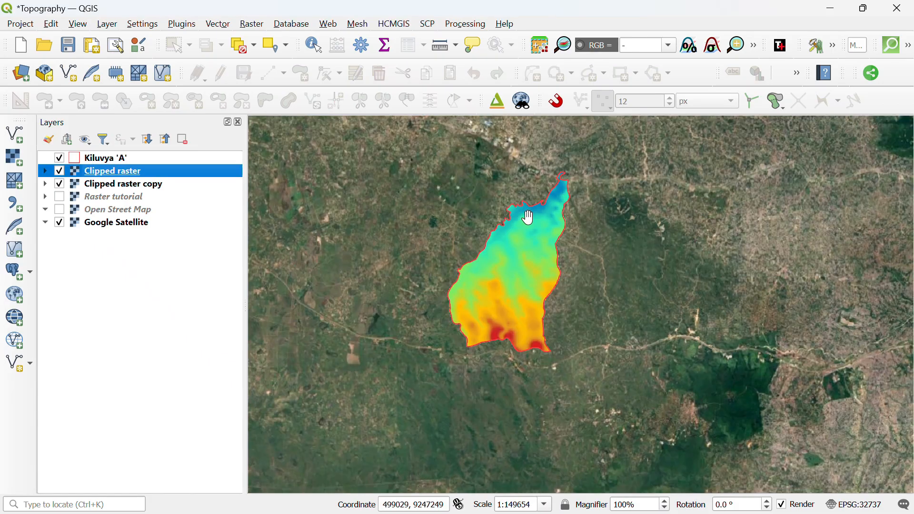
{"action": "scroll", "coordinate": [528, 217], "scroll_direction": "up", "scroll_amount": 1}
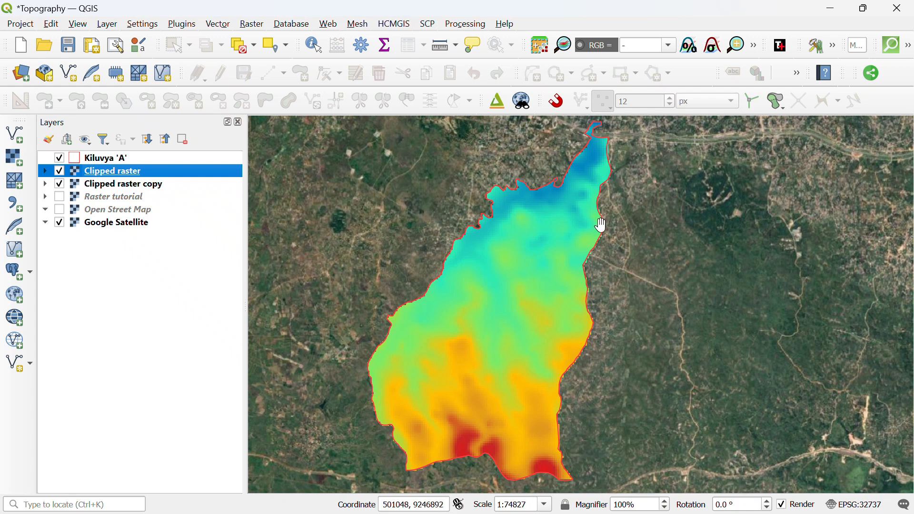
{"action": "left_click", "coordinate": [101, 187]}
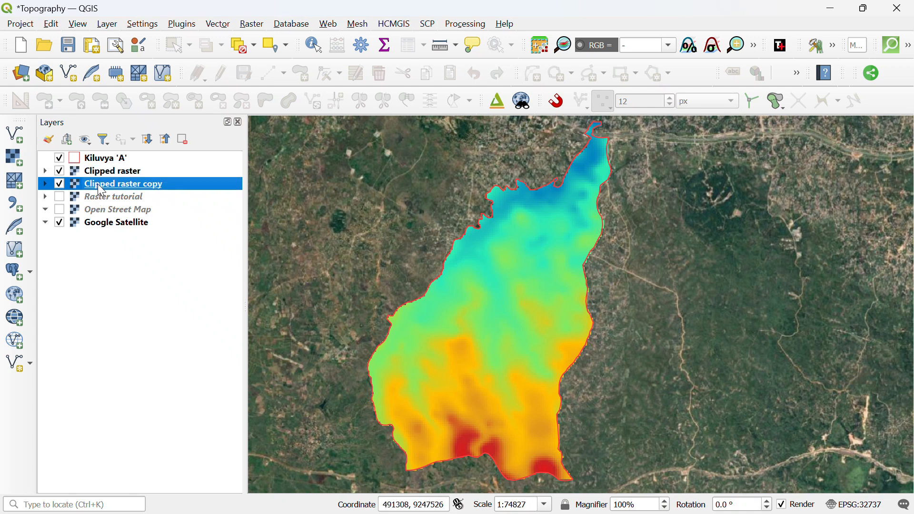
{"action": "right_click", "coordinate": [99, 186]}
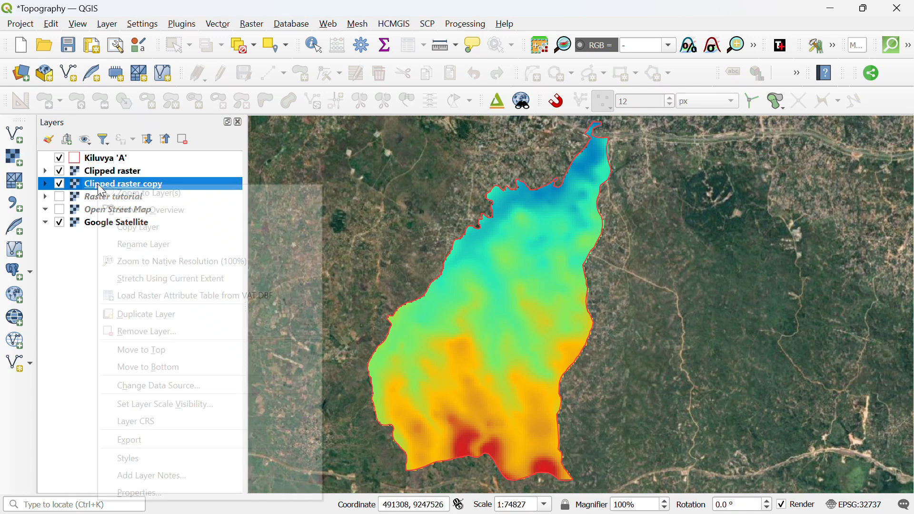
In Clipped raster copy's Symbology properties, set the render type to Hillshade.
{"action": "left_click", "coordinate": [179, 491]}
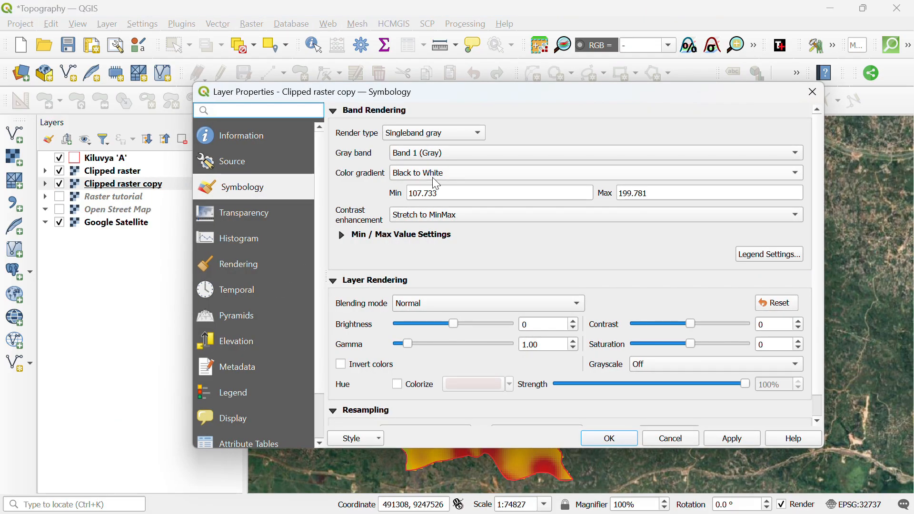
{"action": "left_click", "coordinate": [441, 138]}
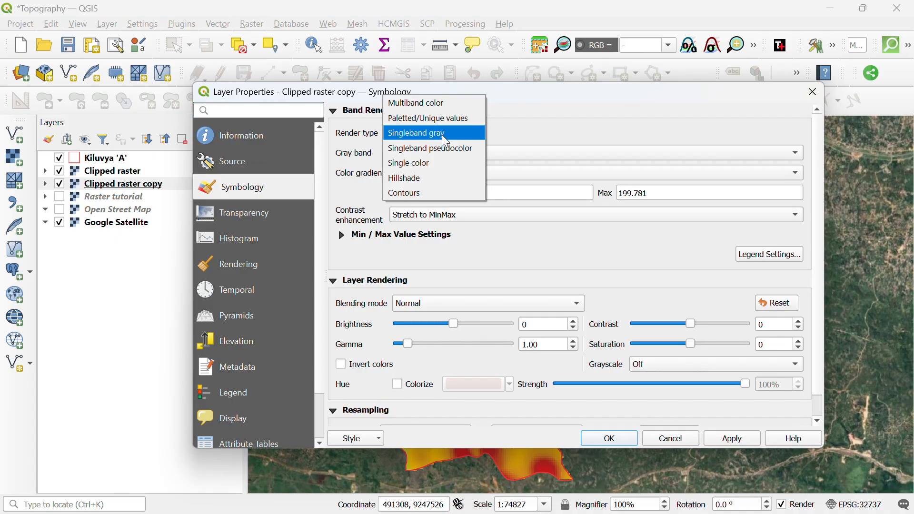
{"action": "left_click", "coordinate": [417, 179]}
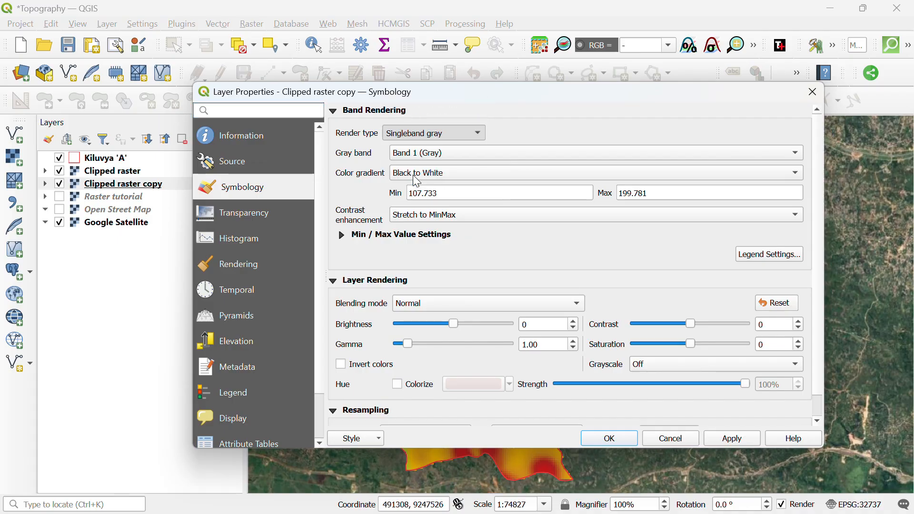
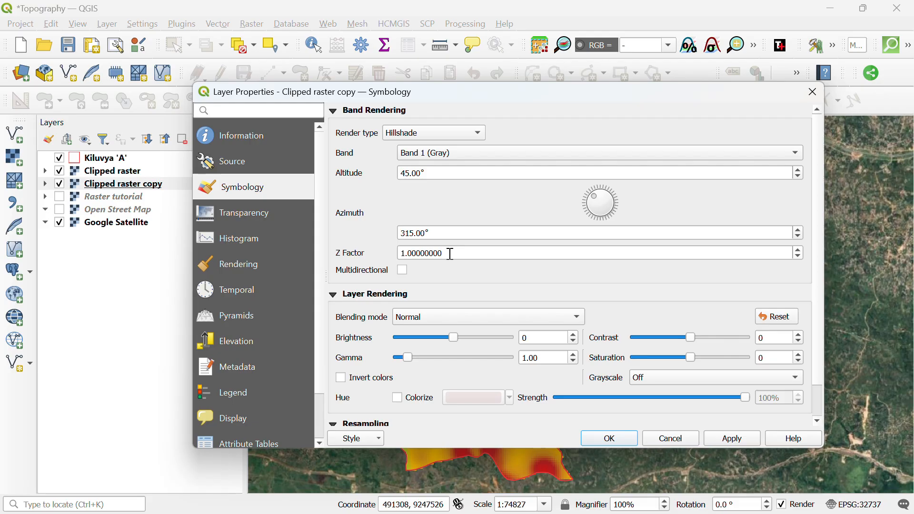
Set the hillshade Z factor to 5 with Bilinear (2x2 Kernel) zoomed-in and zoomed-out resampling, and apply.
{"action": "left_click_drag", "start_coordinate": [451, 254], "coordinate": [391, 258]}
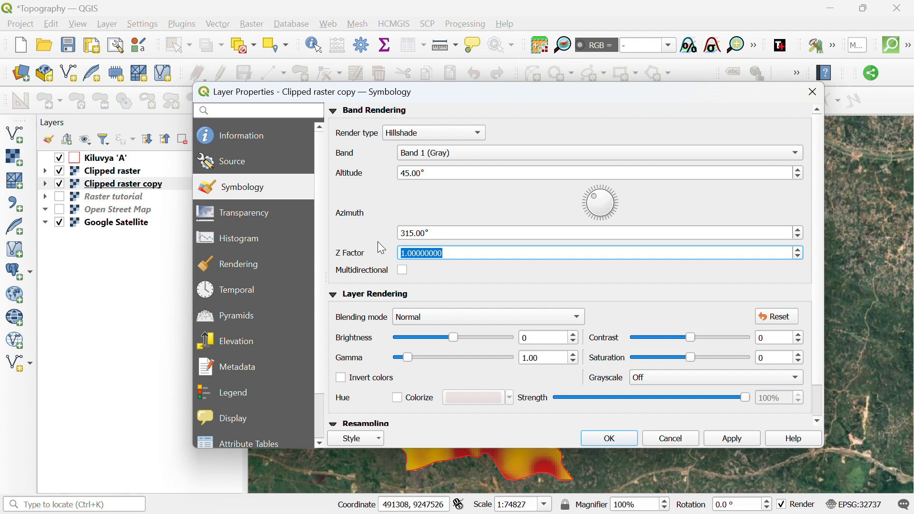
{"action": "type", "text": "5"}
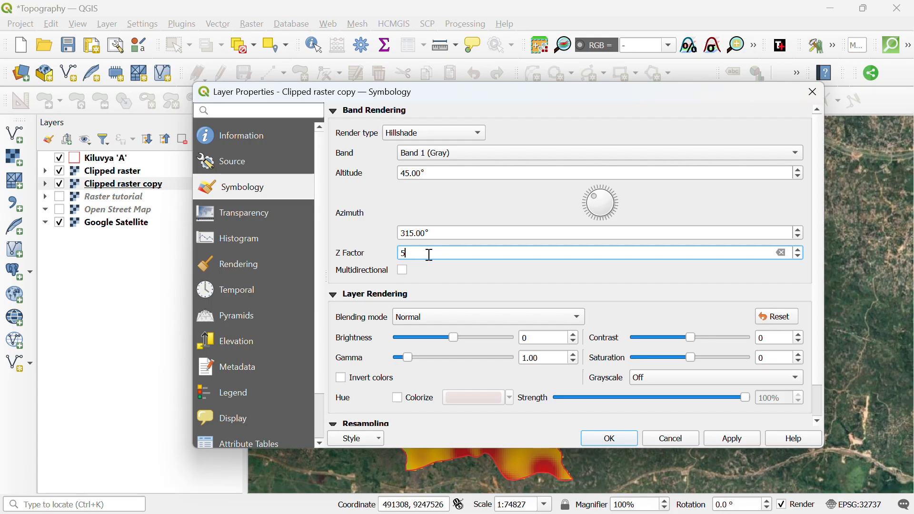
{"action": "scroll", "coordinate": [376, 329], "scroll_direction": "down", "scroll_amount": 2}
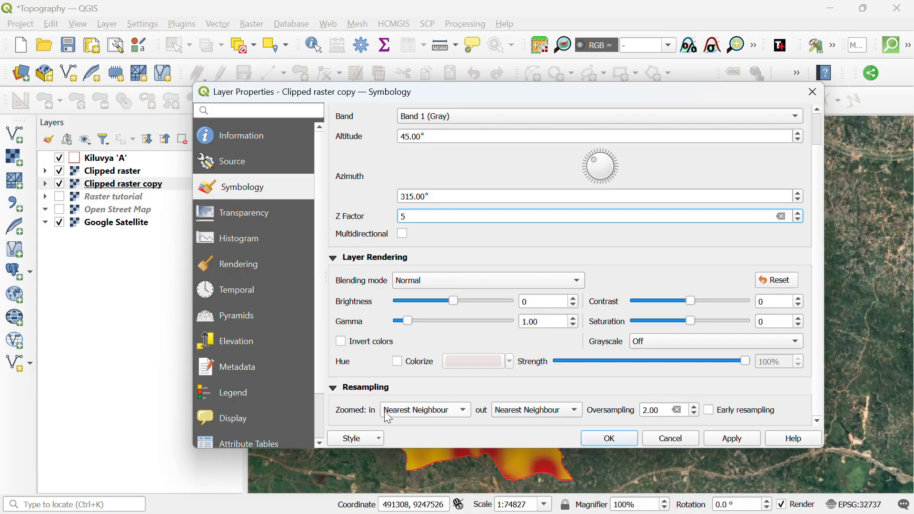
{"action": "left_click", "coordinate": [460, 416]}
{"action": "left_click", "coordinate": [447, 425]}
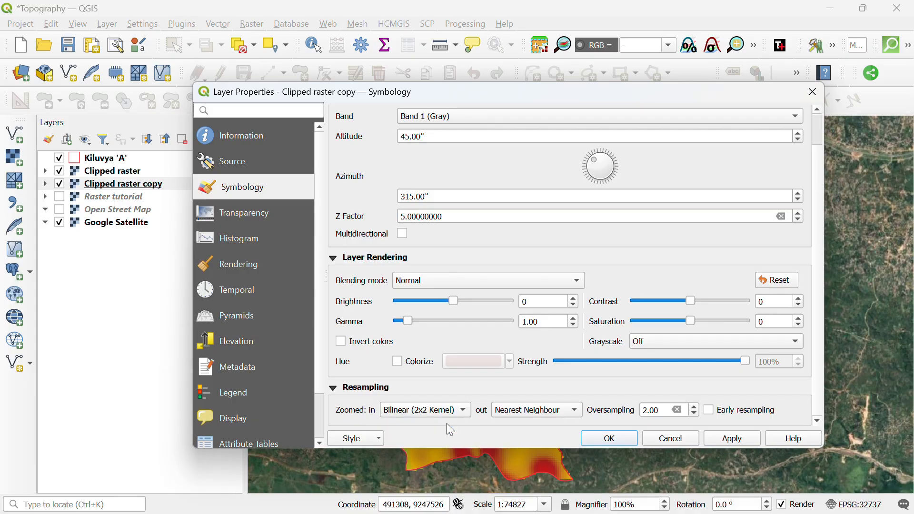
{"action": "left_click", "coordinate": [514, 413]}
{"action": "left_click", "coordinate": [519, 424]}
{"action": "left_click", "coordinate": [734, 439]}
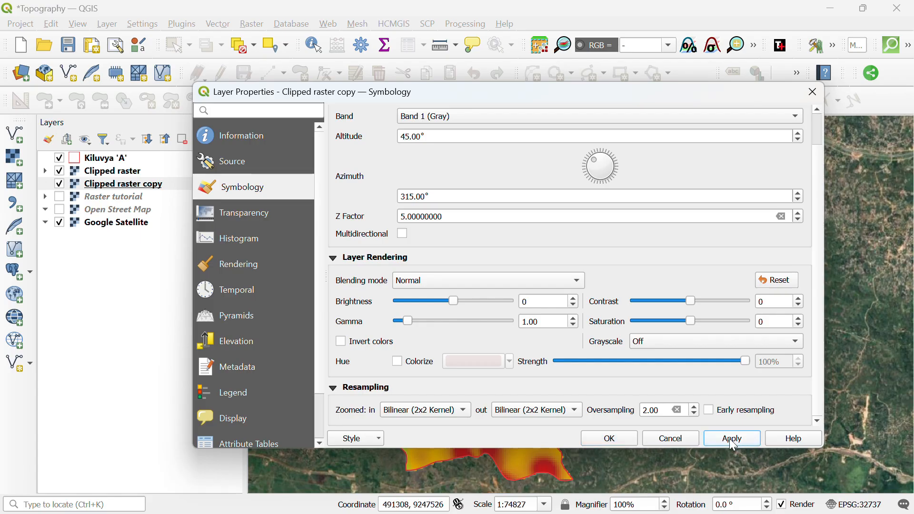
{"action": "left_click", "coordinate": [614, 439]}
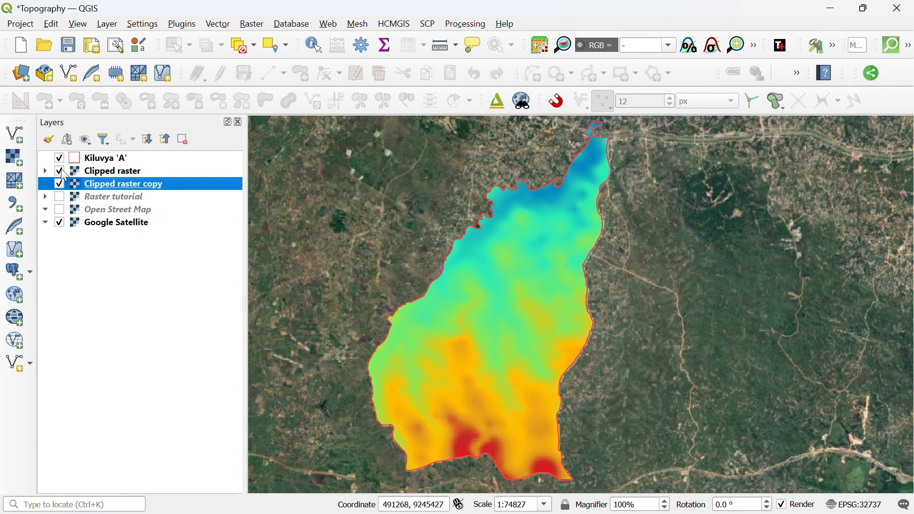
Hide the coloured Clipped raster layer.
{"action": "left_click", "coordinate": [59, 171]}
{"action": "scroll", "coordinate": [498, 245], "scroll_direction": "up", "scroll_amount": 1}
{"action": "scroll", "coordinate": [475, 192], "scroll_direction": "down", "scroll_amount": 1}
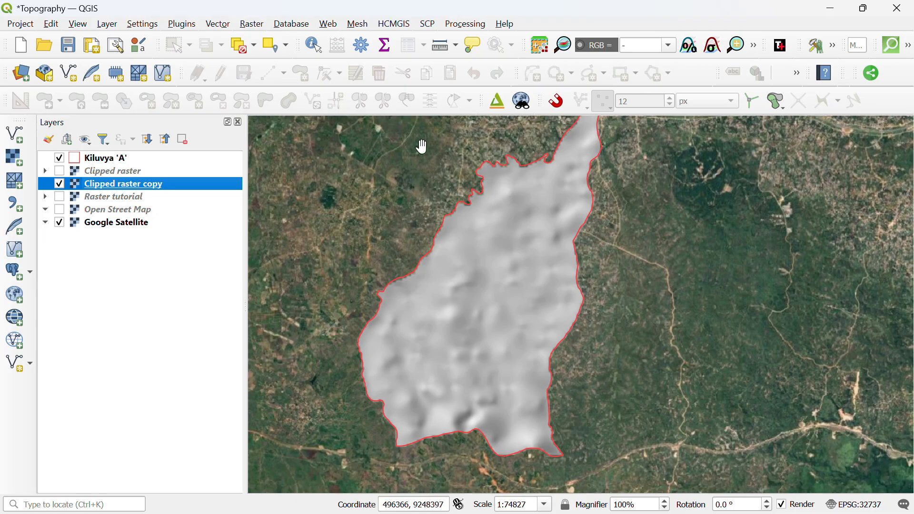
Raise the Clipped raster copy hillshade's Z factor to 7 and apply it.
{"action": "right_click", "coordinate": [101, 186]}
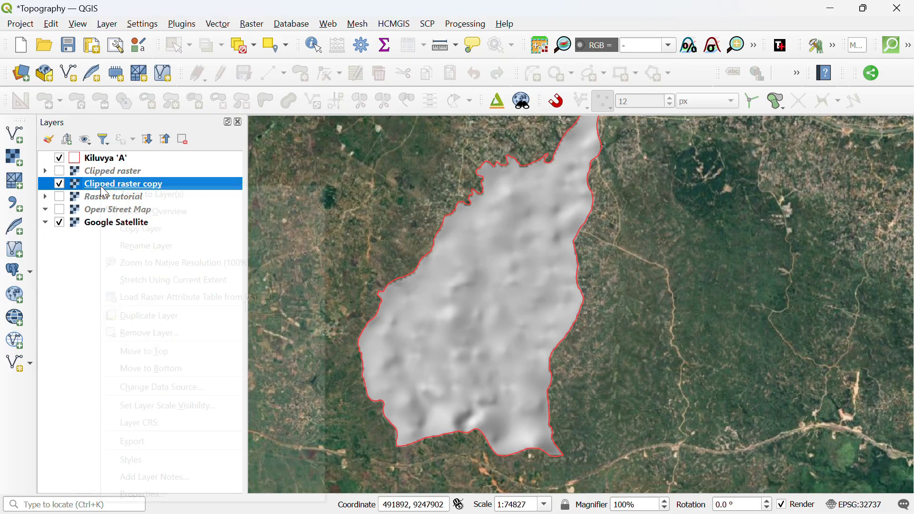
{"action": "left_click", "coordinate": [165, 492]}
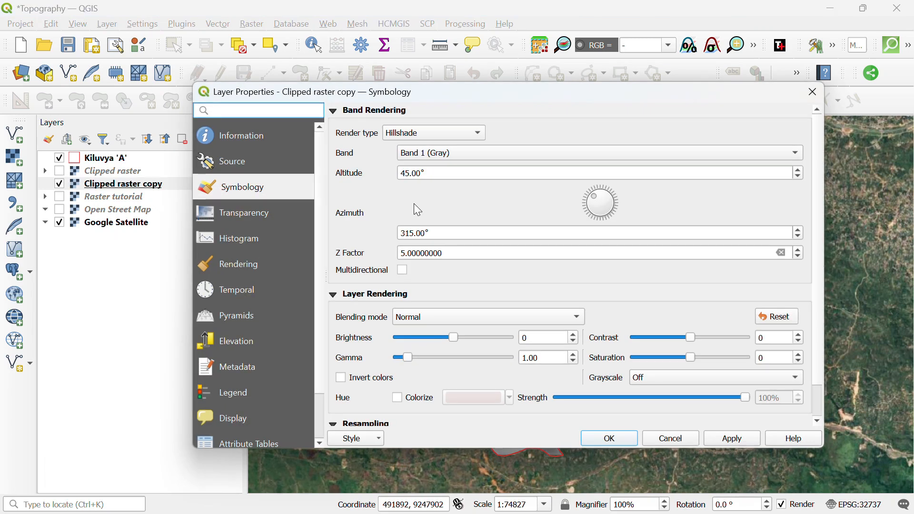
{"action": "left_click", "coordinate": [444, 254]}
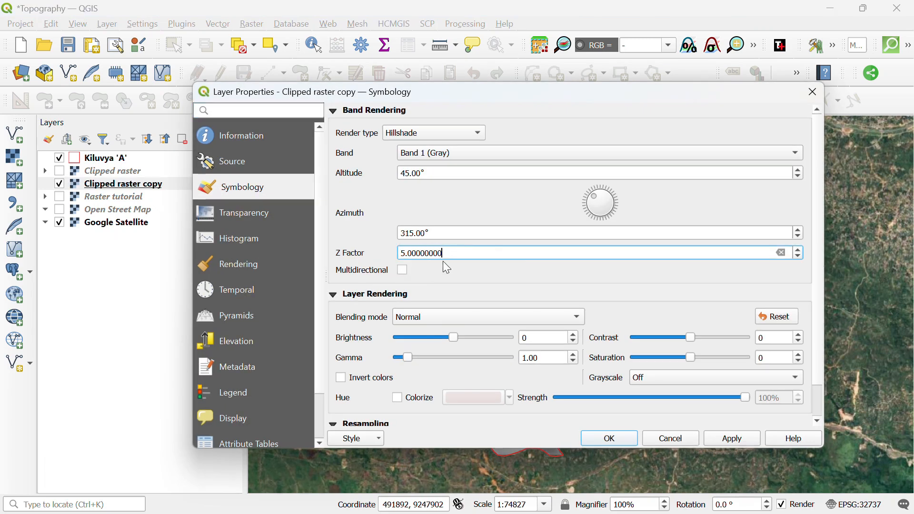
{"action": "left_click_drag", "start_coordinate": [444, 254], "coordinate": [378, 245]}
{"action": "type", "text": "7"}
{"action": "left_click", "coordinate": [731, 438]}
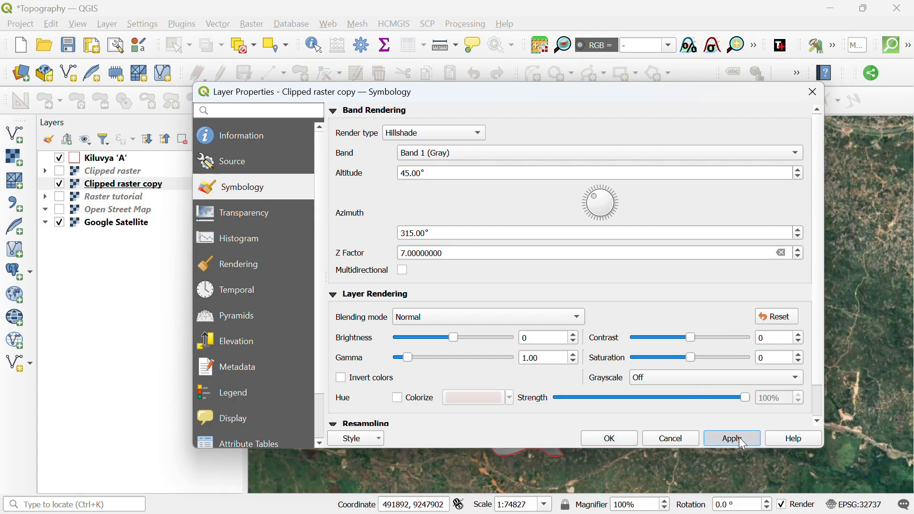
{"action": "left_click", "coordinate": [626, 437]}
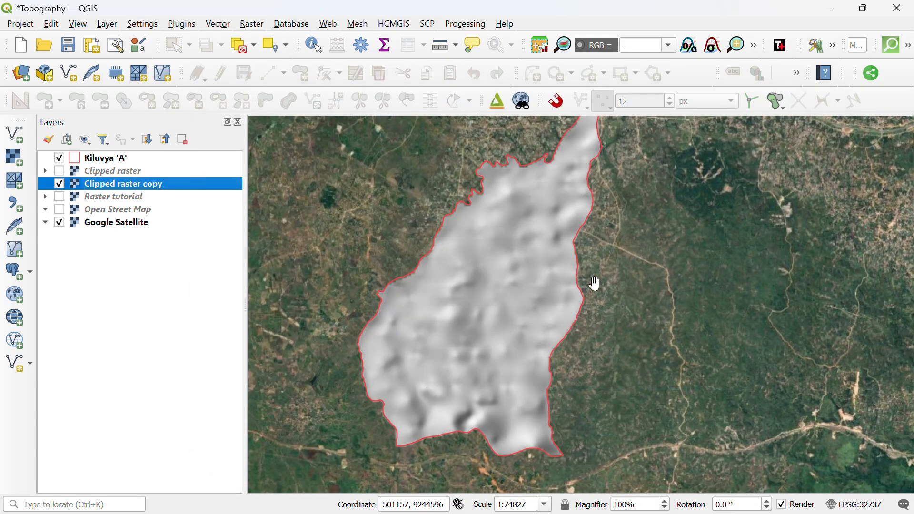
Pan north of the area, then recentre the map on the clipped relief.
{"action": "right_click", "coordinate": [216, 185]}
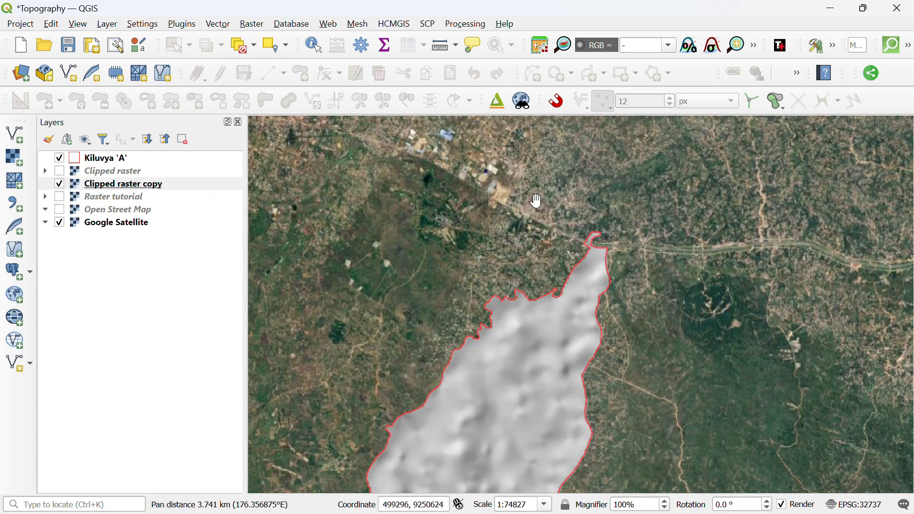
{"action": "left_click_drag", "start_coordinate": [531, 355], "coordinate": [546, 237]}
{"action": "scroll", "coordinate": [533, 208], "scroll_direction": "down", "scroll_amount": 1}
{"action": "scroll", "coordinate": [532, 174], "scroll_direction": "up", "scroll_amount": 1}
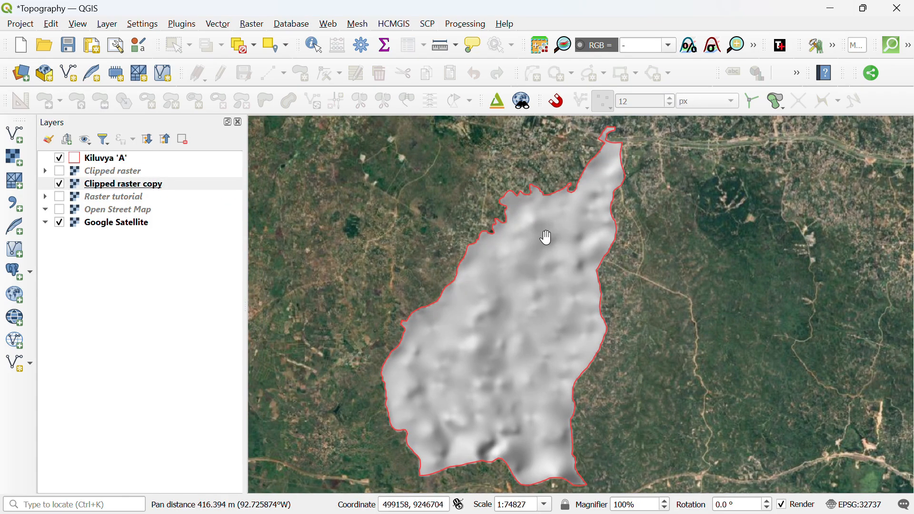
{"action": "left_click_drag", "start_coordinate": [645, 316], "coordinate": [633, 314]}
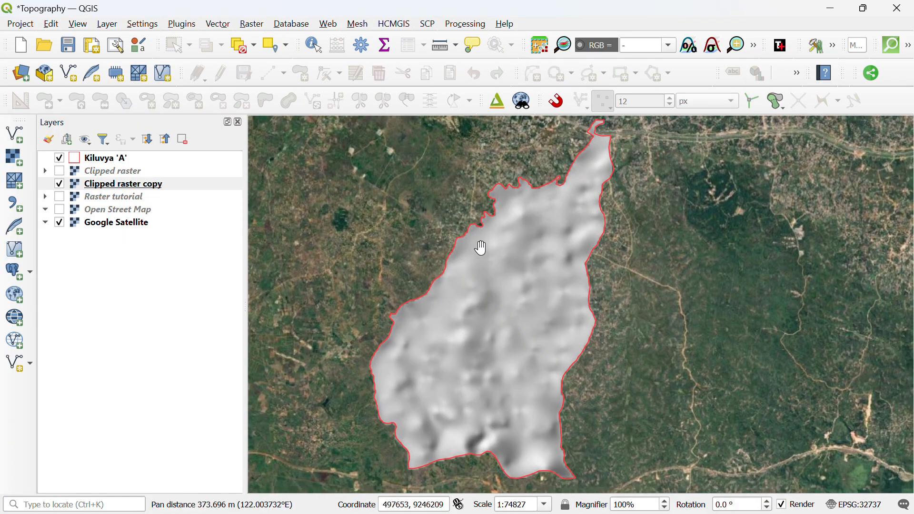
Re-show the Clipped raster and blend it with Multiply at brightness 35 over the hillshade.
{"action": "left_click", "coordinate": [61, 173]}
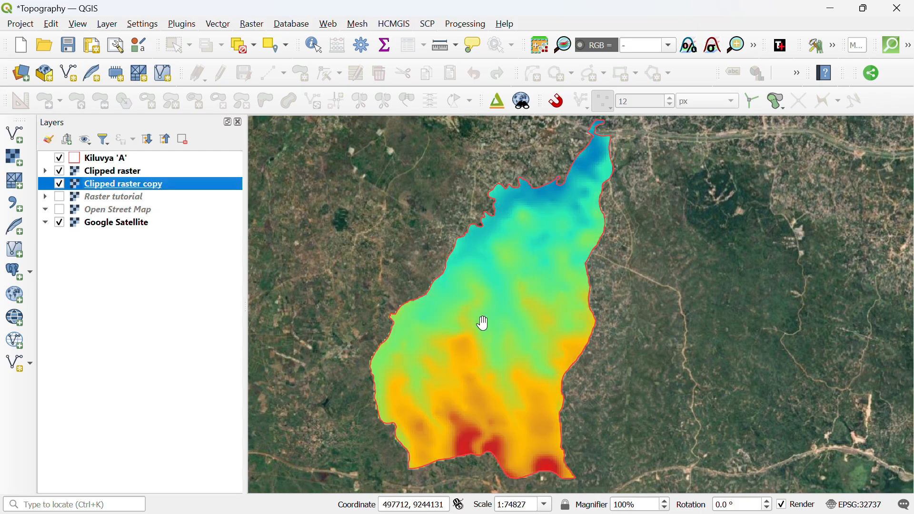
{"action": "left_click", "coordinate": [152, 175]}
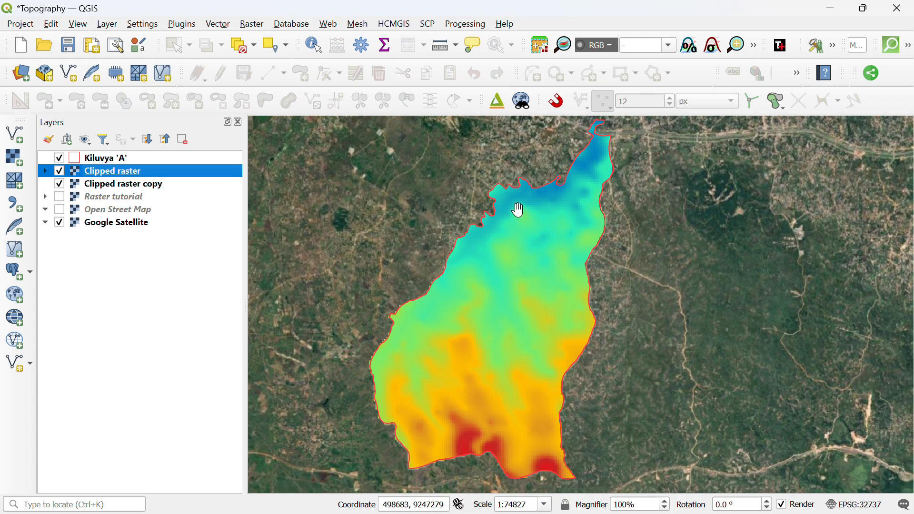
{"action": "right_click", "coordinate": [132, 172]}
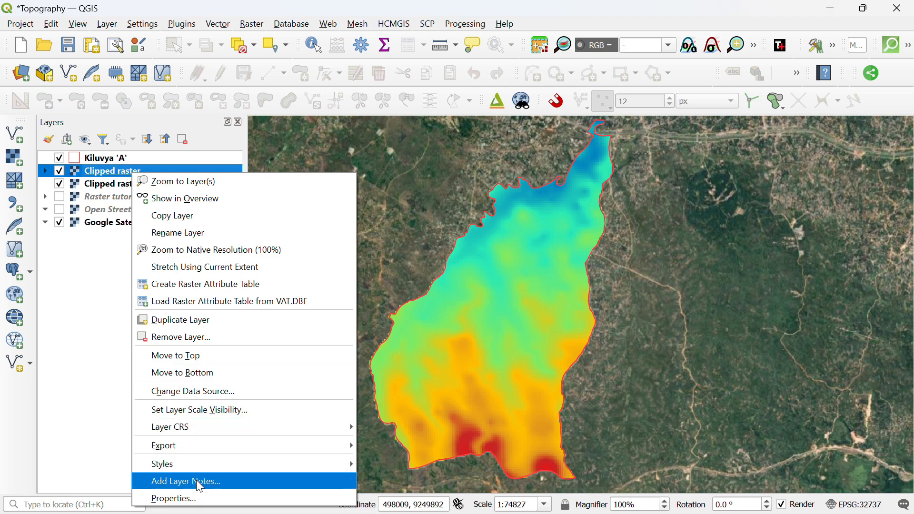
{"action": "left_click", "coordinate": [181, 500]}
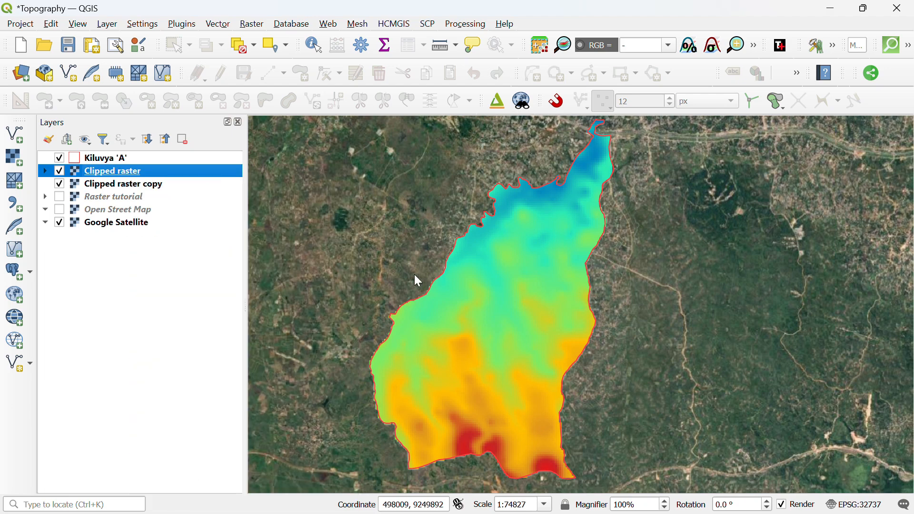
{"action": "scroll", "coordinate": [343, 196], "scroll_direction": "down", "scroll_amount": 3}
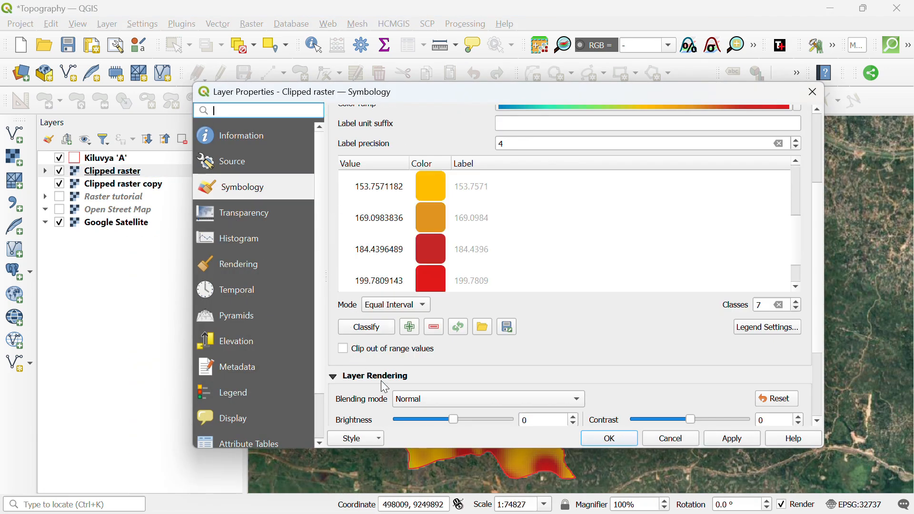
{"action": "scroll", "coordinate": [363, 360], "scroll_direction": "down", "scroll_amount": 2}
{"action": "left_click", "coordinate": [414, 320]}
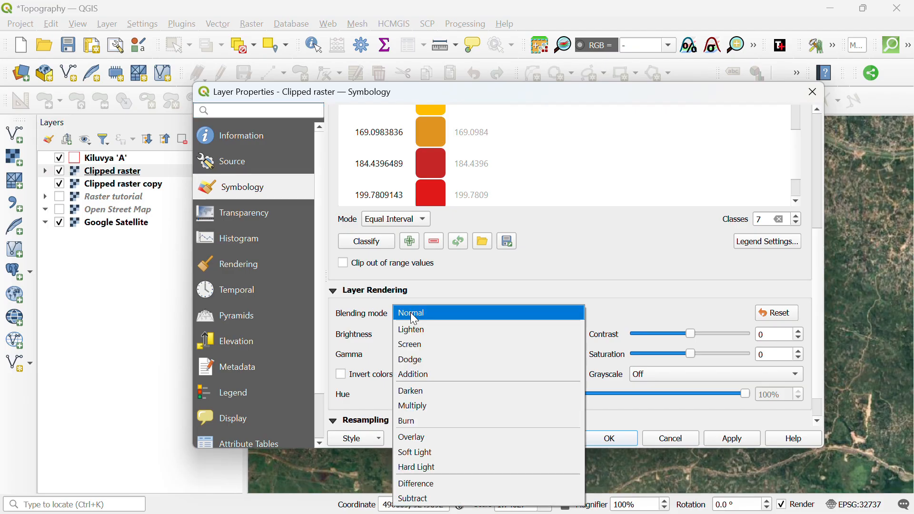
{"action": "left_click", "coordinate": [425, 404]}
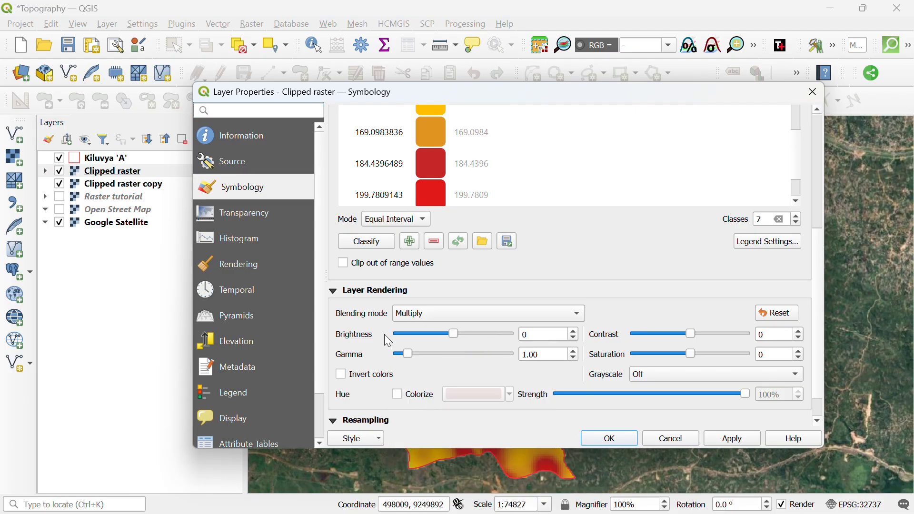
{"action": "double_click", "coordinate": [538, 331]}
{"action": "type", "text": "35"}
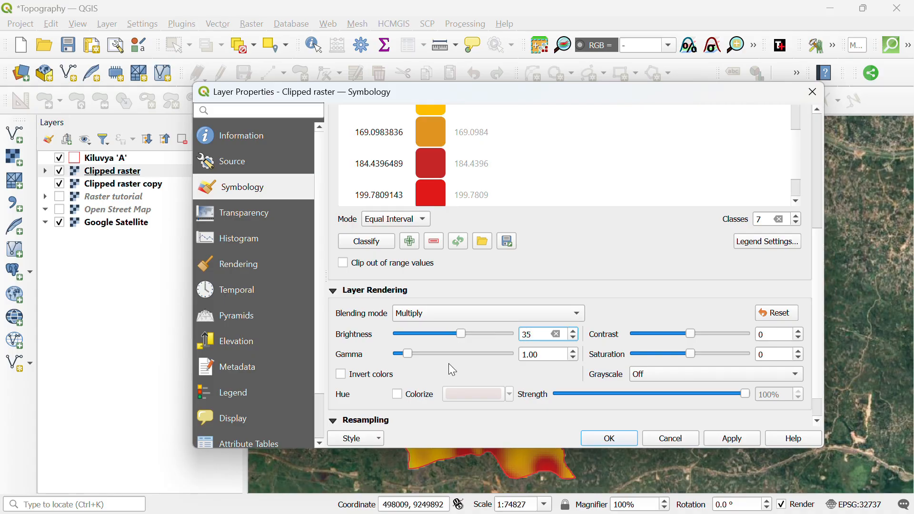
{"action": "scroll", "coordinate": [434, 385], "scroll_direction": "down", "scroll_amount": 1}
{"action": "left_click", "coordinate": [730, 439]}
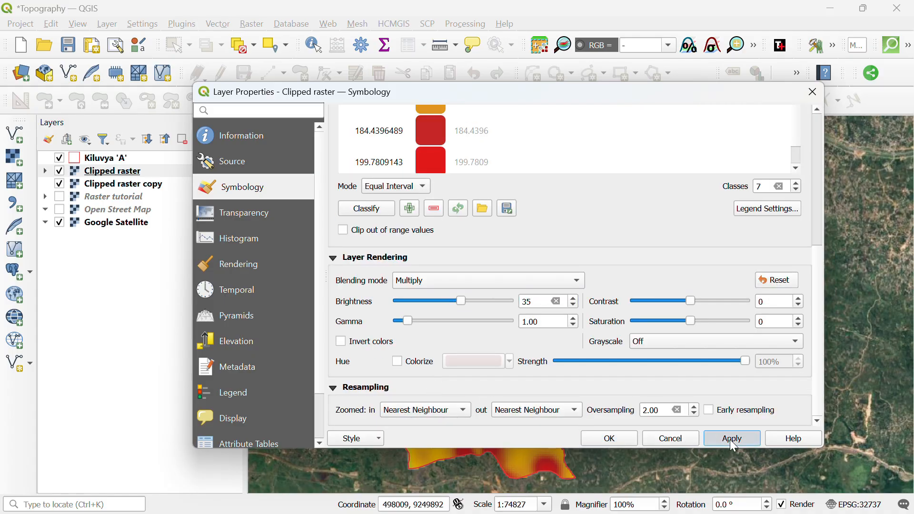
{"action": "left_click", "coordinate": [623, 438]}
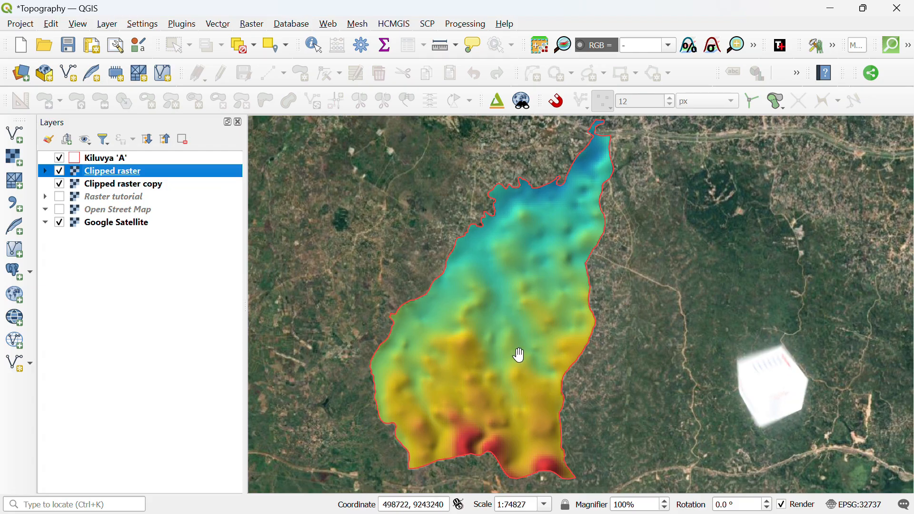
Open the Clipped raster's symbology and review its equal-interval pseudocolor classes from 107.7333.
{"action": "right_click", "coordinate": [193, 173]}
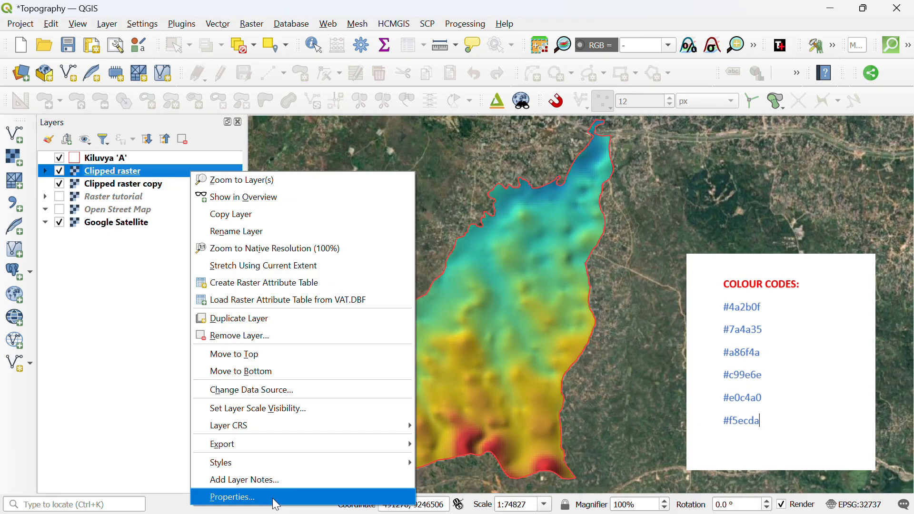
{"action": "left_click", "coordinate": [276, 498]}
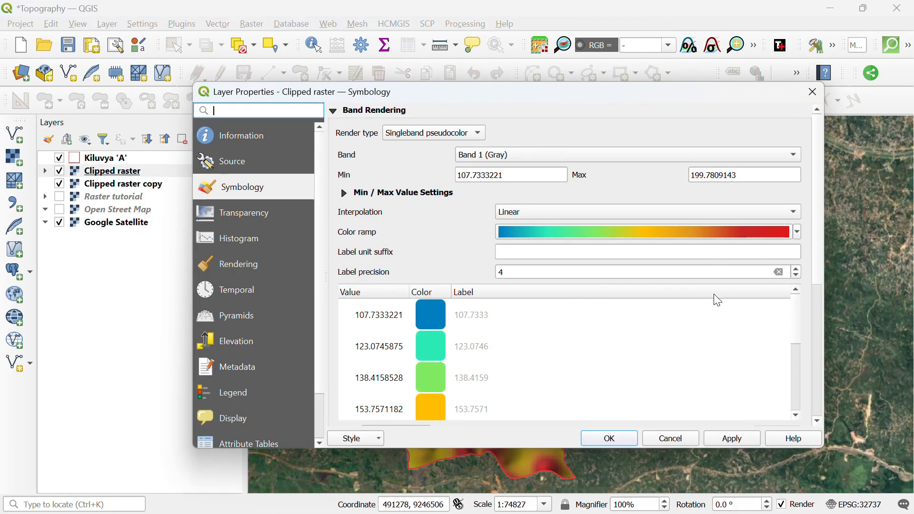
{"action": "scroll", "coordinate": [700, 333], "scroll_direction": "down", "scroll_amount": 5}
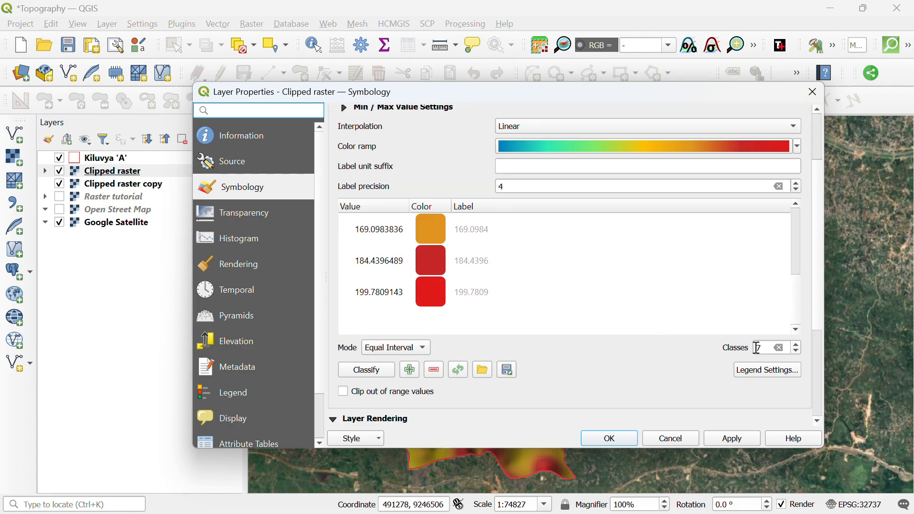
{"action": "scroll", "coordinate": [765, 348], "scroll_direction": "down", "scroll_amount": 2}
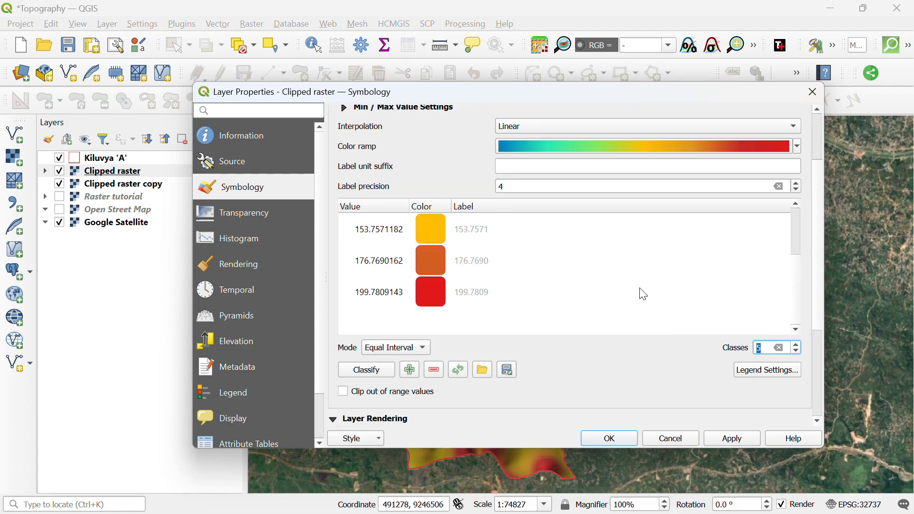
{"action": "scroll", "coordinate": [619, 292], "scroll_direction": "up", "scroll_amount": 3}
{"action": "scroll", "coordinate": [613, 302], "scroll_direction": "down", "scroll_amount": 2}
{"action": "scroll", "coordinate": [620, 306], "scroll_direction": "up", "scroll_amount": 2}
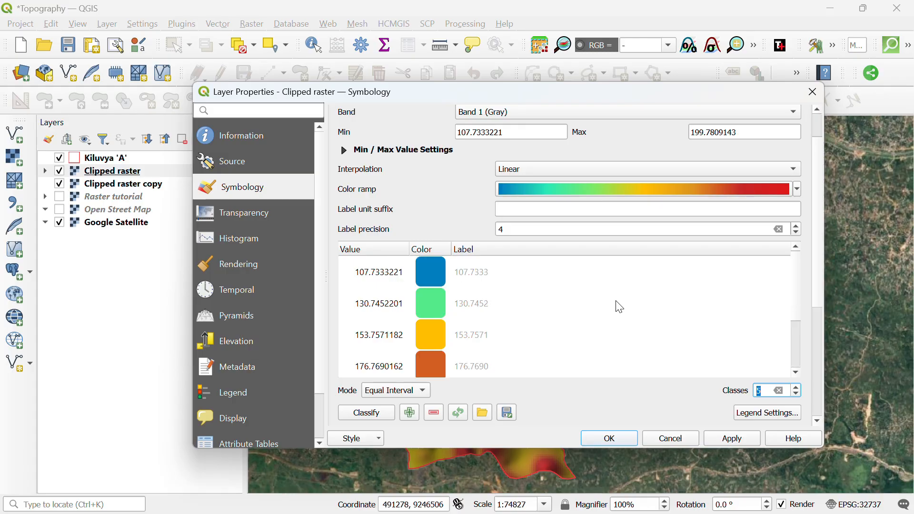
{"action": "scroll", "coordinate": [621, 307], "scroll_direction": "up", "scroll_amount": 1}
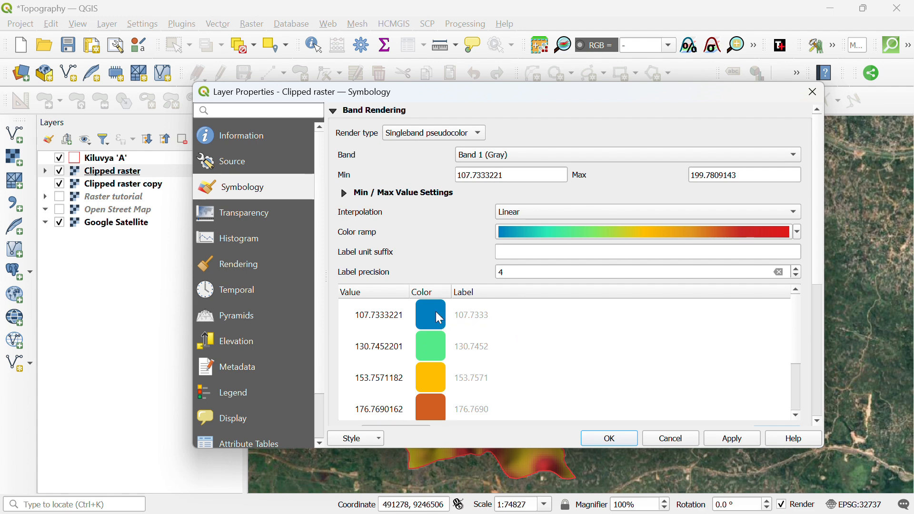
Colour the 107.7333 class dark brown and the 130.7452 class medium brown.
{"action": "left_click", "coordinate": [423, 320]}
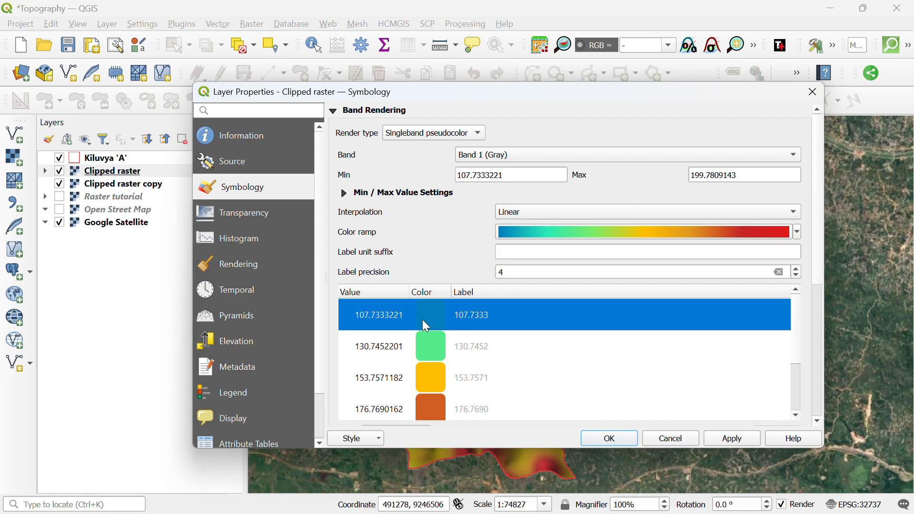
{"action": "double_click", "coordinate": [423, 320]}
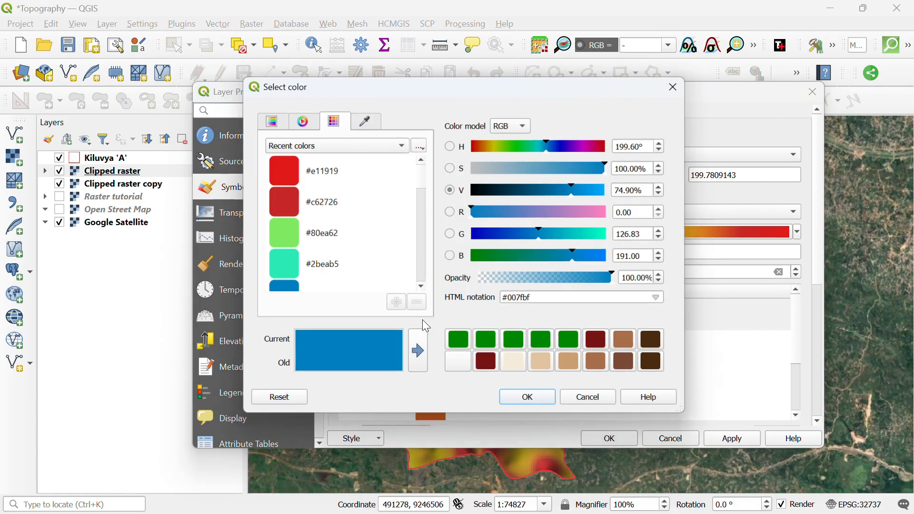
{"action": "left_click", "coordinate": [657, 366]}
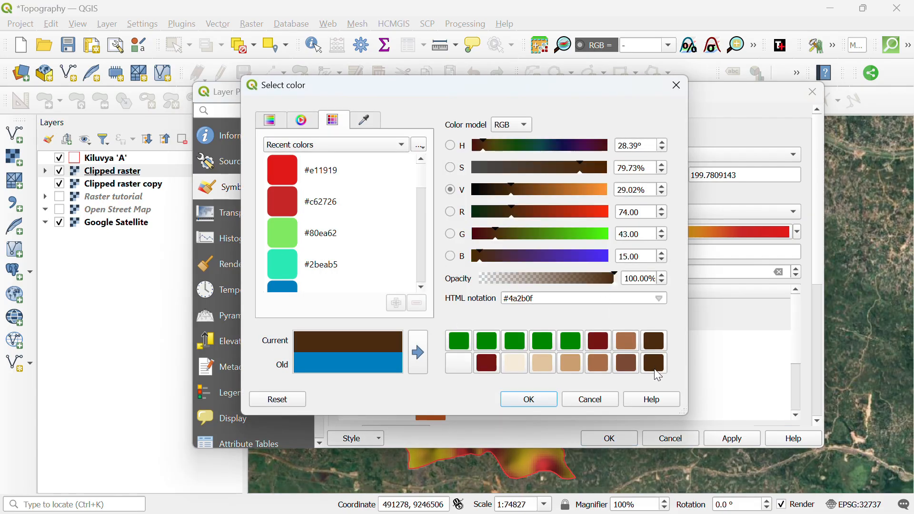
{"action": "left_click", "coordinate": [537, 403]}
{"action": "double_click", "coordinate": [438, 346]}
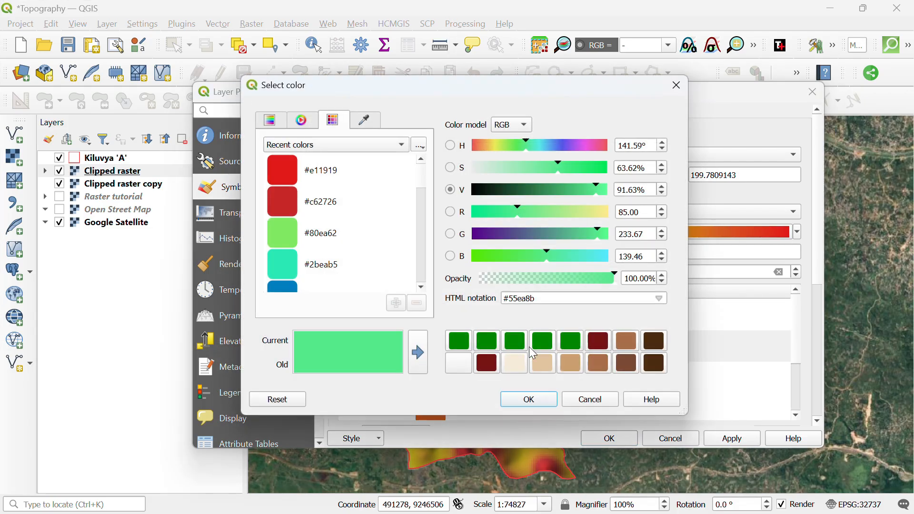
{"action": "left_click", "coordinate": [626, 364]}
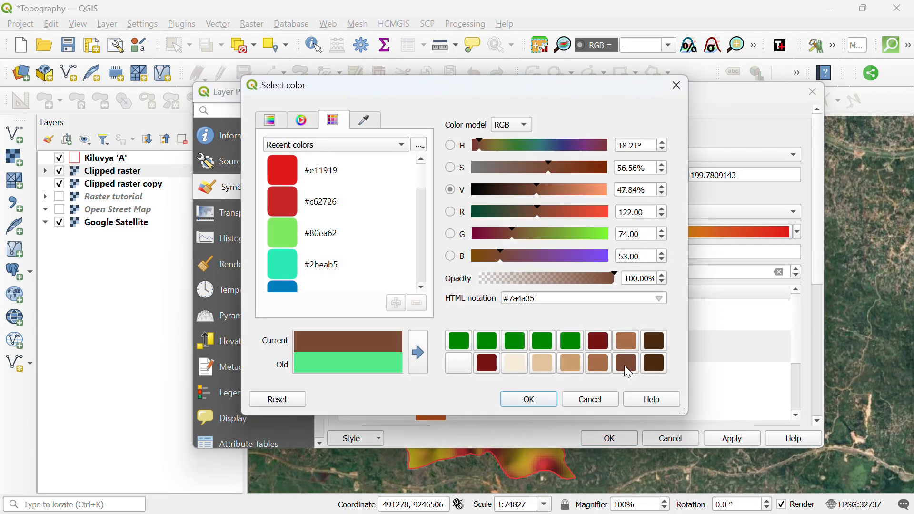
{"action": "left_click", "coordinate": [538, 403]}
{"action": "scroll", "coordinate": [477, 355], "scroll_direction": "down", "scroll_amount": 1}
{"action": "scroll", "coordinate": [472, 357], "scroll_direction": "up", "scroll_amount": 1}
Colour the 153.7571 class lighter brown, 176.7690 tan and 199.7809 pale tan.
{"action": "left_click", "coordinate": [440, 377]}
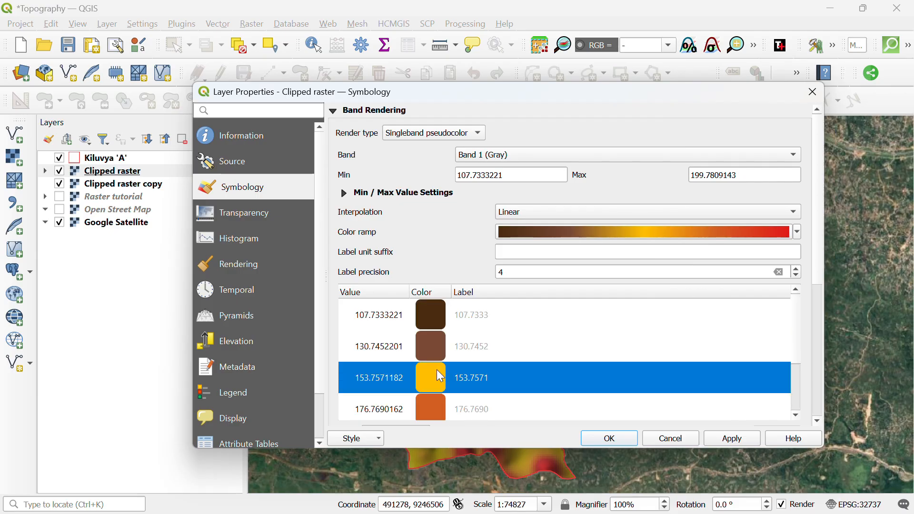
{"action": "double_click", "coordinate": [441, 377]}
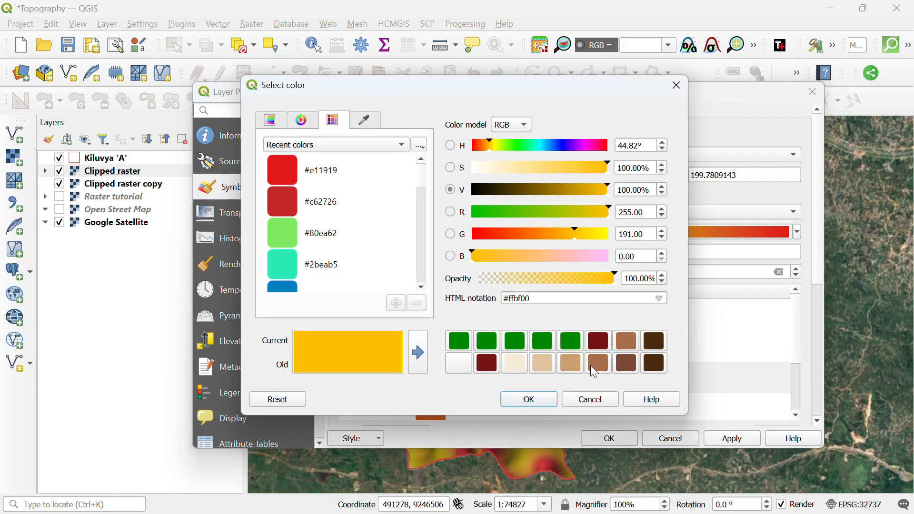
{"action": "left_click", "coordinate": [593, 366]}
{"action": "left_click", "coordinate": [528, 399]}
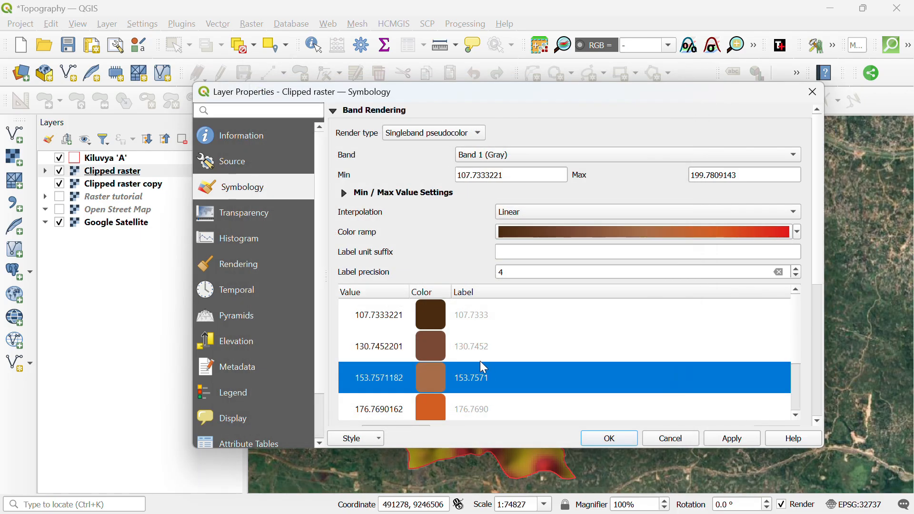
{"action": "scroll", "coordinate": [485, 367], "scroll_direction": "down", "scroll_amount": 1}
{"action": "left_click", "coordinate": [428, 346]}
{"action": "double_click", "coordinate": [427, 347]}
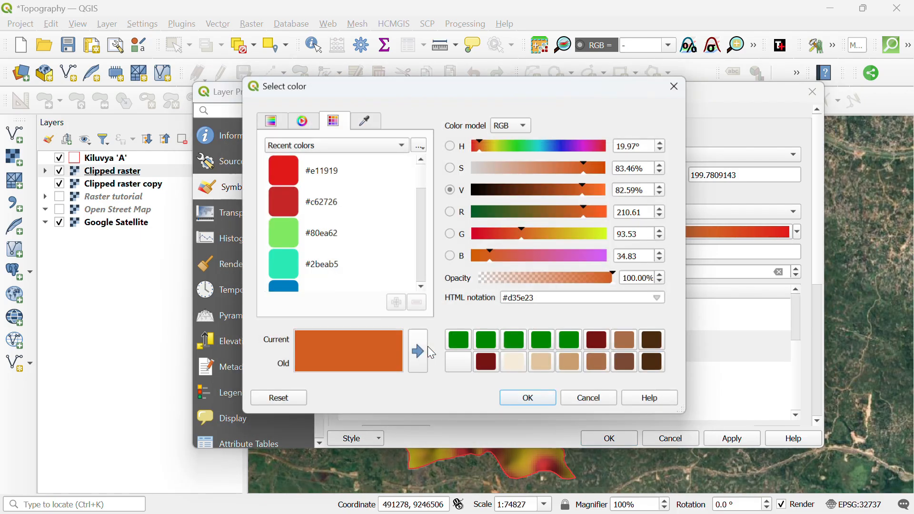
{"action": "left_click", "coordinate": [566, 364]}
{"action": "left_click", "coordinate": [530, 400]}
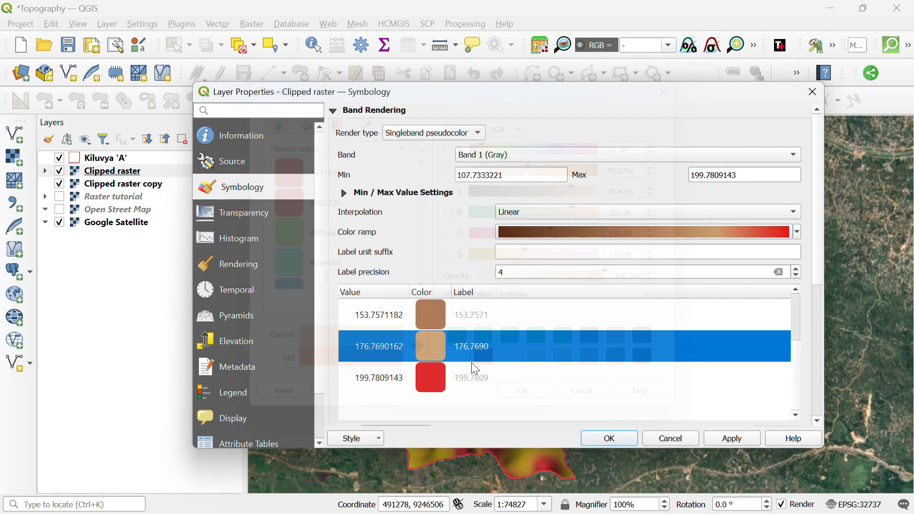
{"action": "double_click", "coordinate": [440, 377]}
{"action": "left_click", "coordinate": [544, 364]}
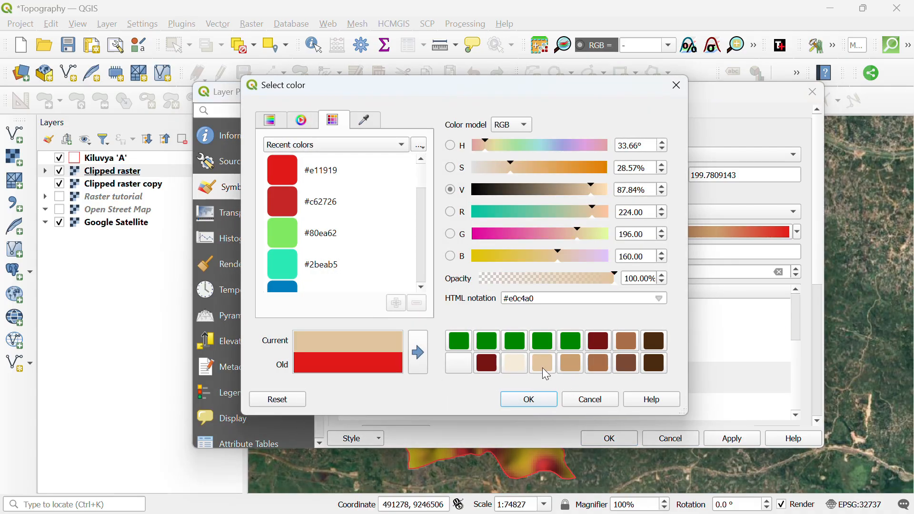
{"action": "left_click", "coordinate": [545, 403]}
{"action": "scroll", "coordinate": [552, 350], "scroll_direction": "up", "scroll_amount": 2}
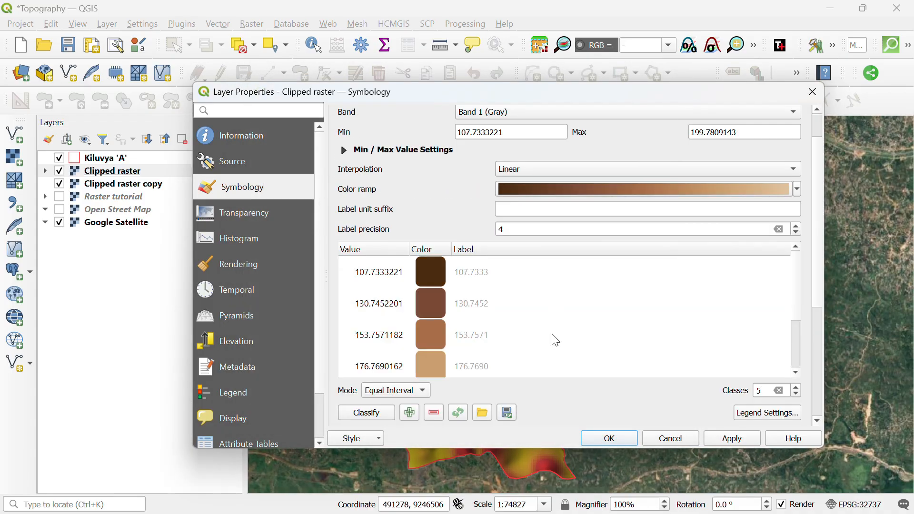
Apply the brown-to-tan ramp and shift the map to view the recoloured raster.
{"action": "left_click", "coordinate": [732, 438]}
{"action": "left_click", "coordinate": [612, 439]}
{"action": "left_click_drag", "start_coordinate": [503, 326], "coordinate": [549, 319]}
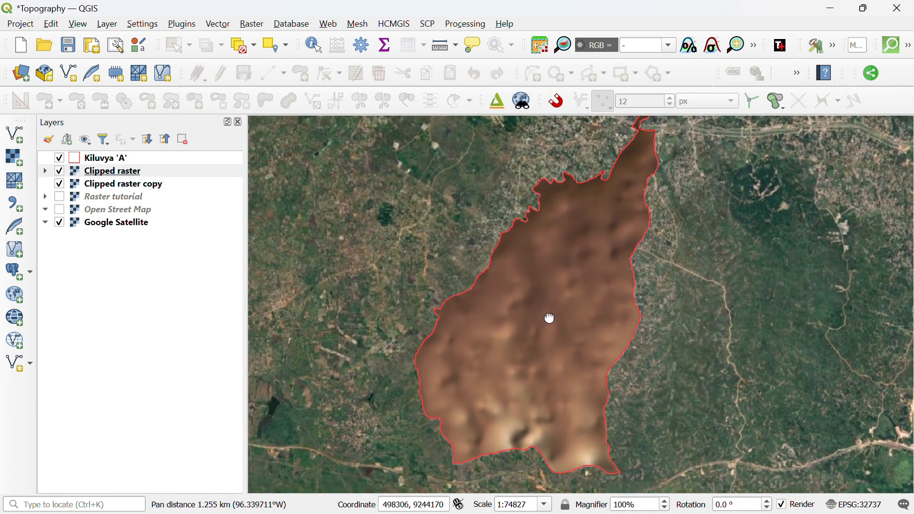
{"action": "right_click", "coordinate": [165, 174]}
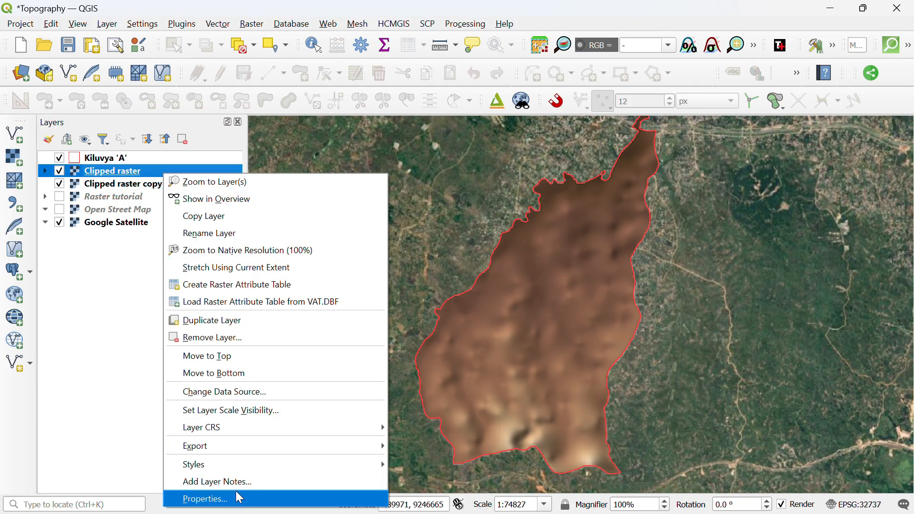
Recolour the 130.7452 class dark brown, keeping the 199.7809 class pale tan.
{"action": "left_click", "coordinate": [236, 497]}
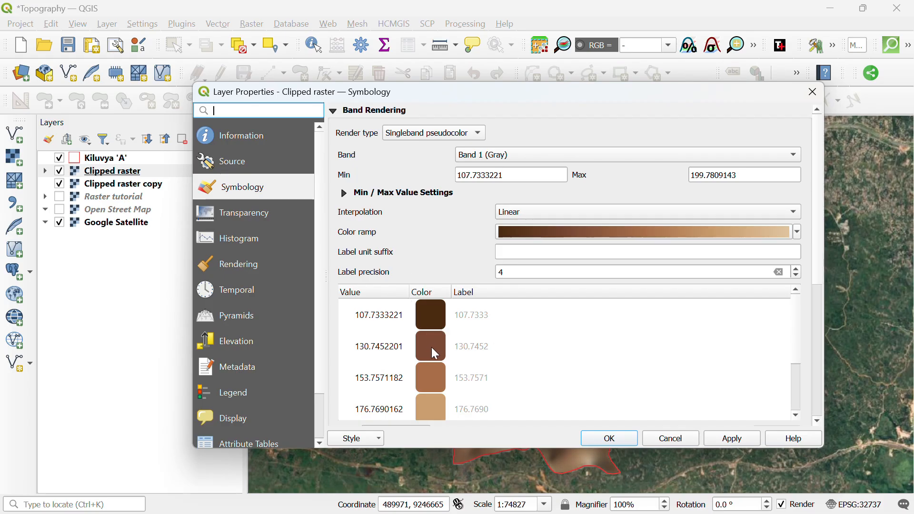
{"action": "double_click", "coordinate": [433, 347]}
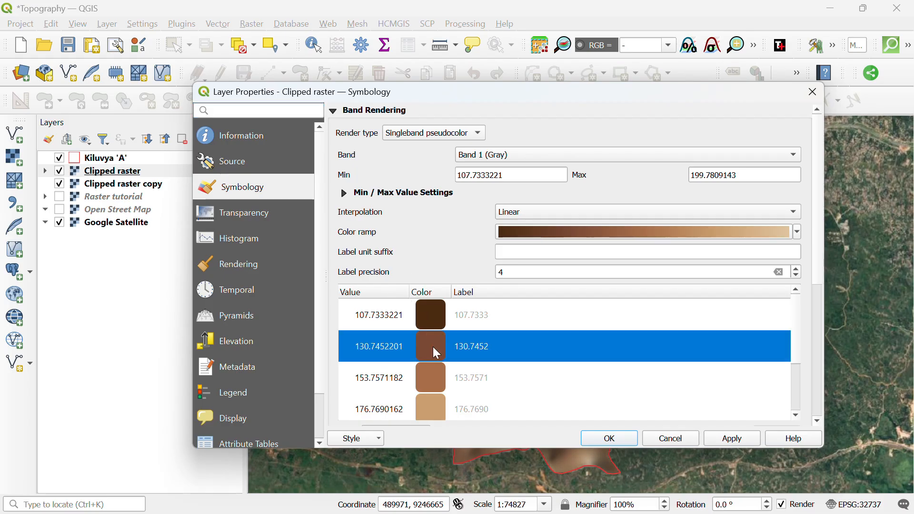
{"action": "left_click", "coordinate": [662, 367]}
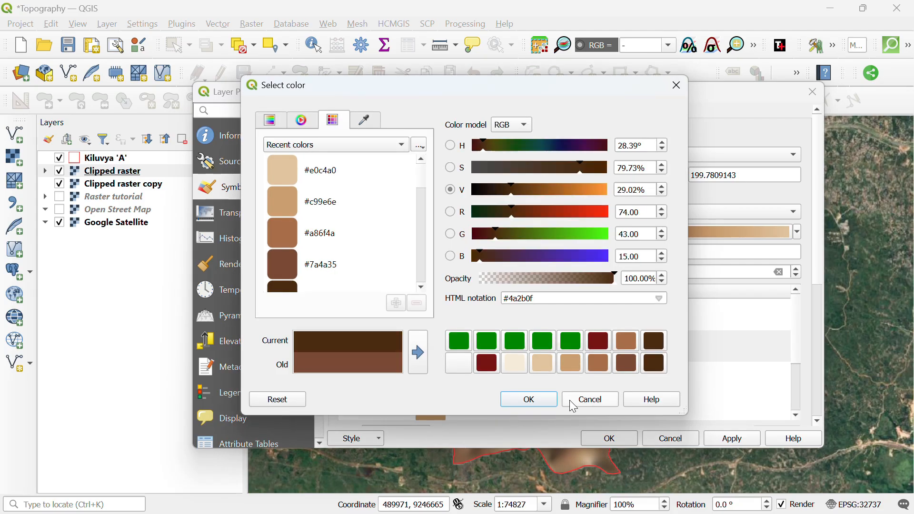
{"action": "left_click", "coordinate": [542, 407]}
{"action": "scroll", "coordinate": [509, 349], "scroll_direction": "down", "scroll_amount": 2}
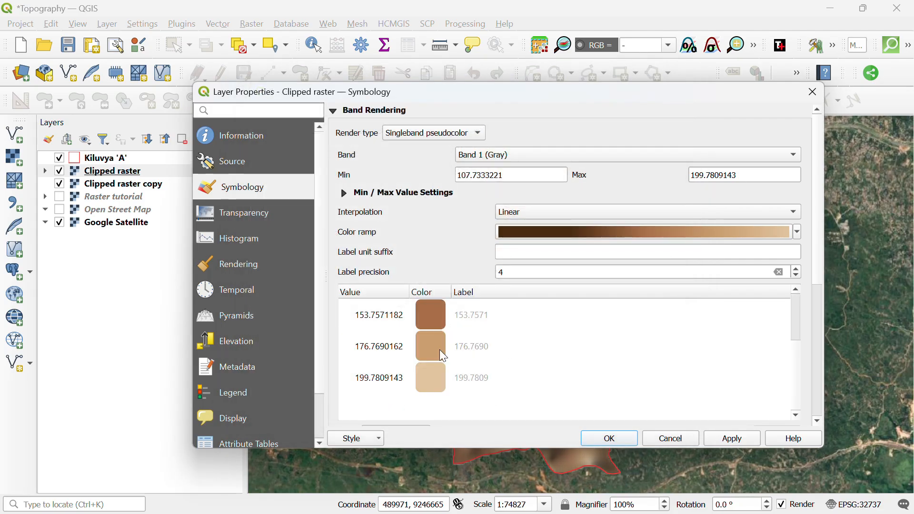
{"action": "double_click", "coordinate": [426, 384]}
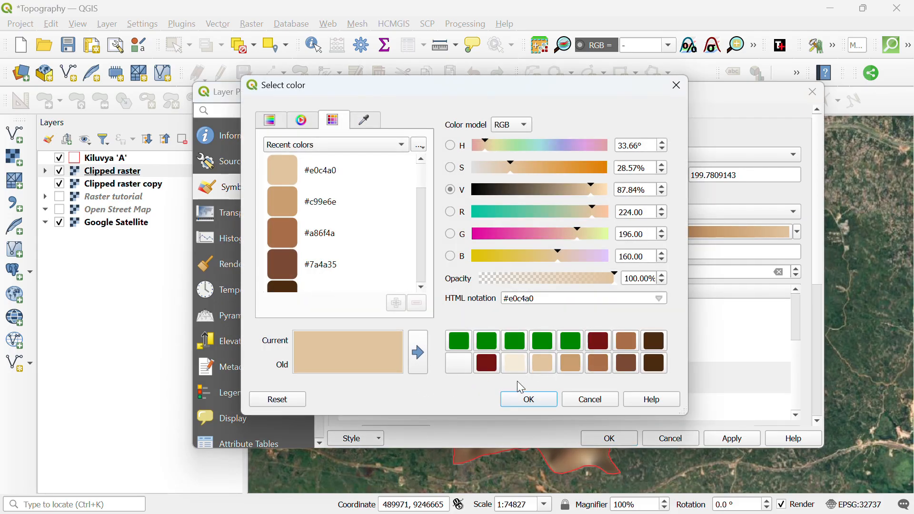
{"action": "left_click", "coordinate": [526, 402]}
Make the 176.7690 class light beige and apply the revised ramp.
{"action": "left_click", "coordinate": [432, 347]}
{"action": "double_click", "coordinate": [432, 347]}
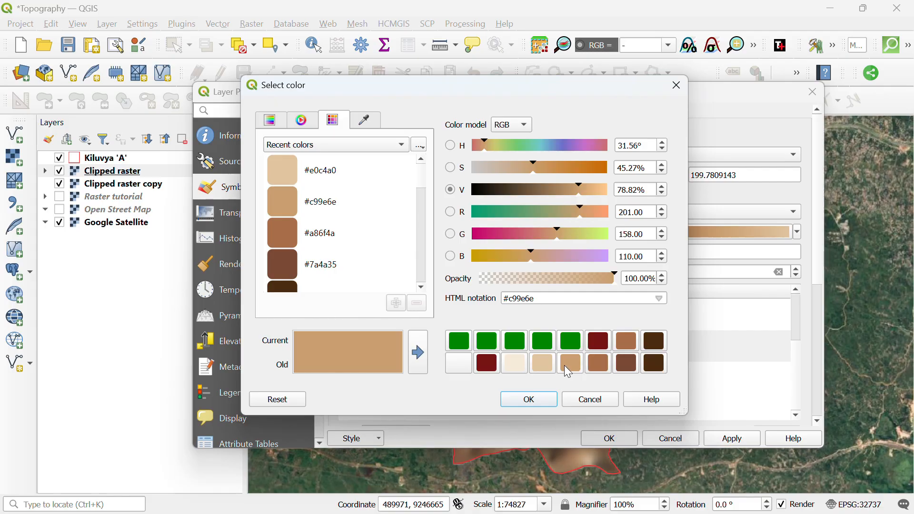
{"action": "left_click", "coordinate": [541, 399]}
{"action": "left_click", "coordinate": [538, 365]}
{"action": "left_click", "coordinate": [530, 399]}
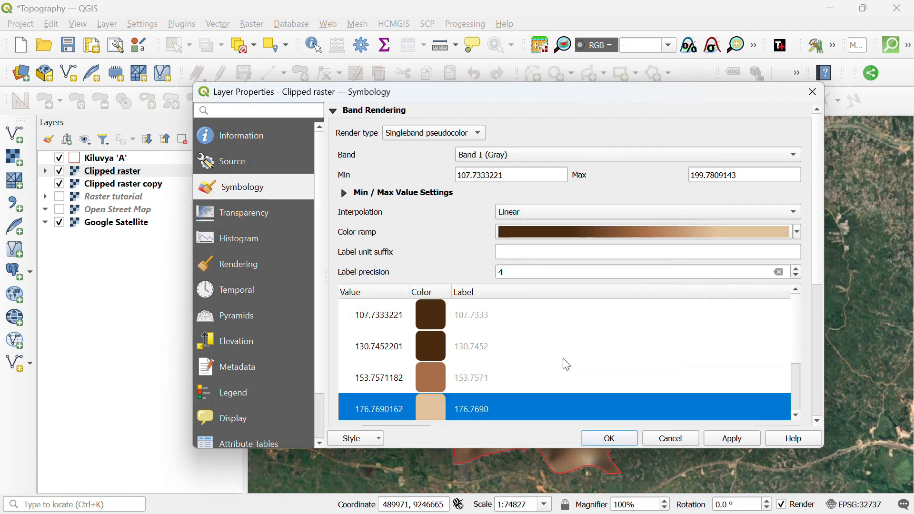
{"action": "left_click", "coordinate": [733, 440]}
{"action": "left_click", "coordinate": [622, 439]}
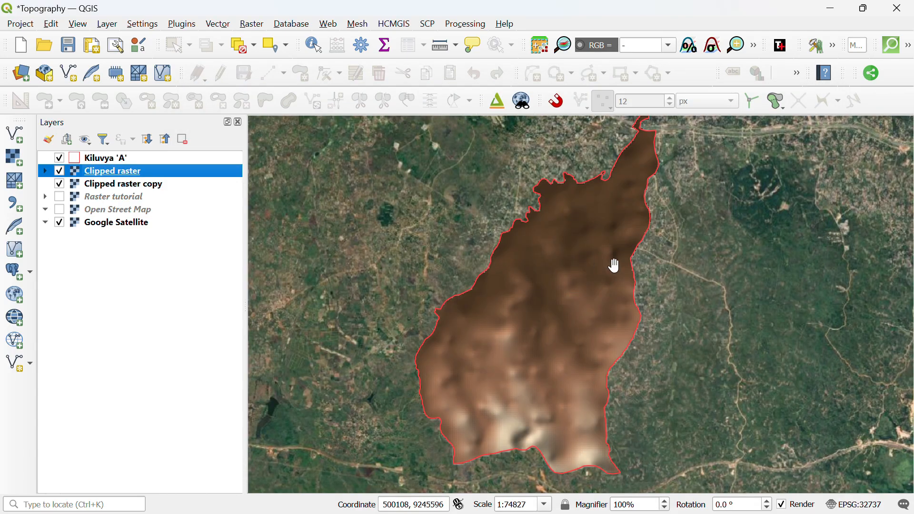
{"action": "left_click_drag", "start_coordinate": [633, 308], "coordinate": [613, 301]}
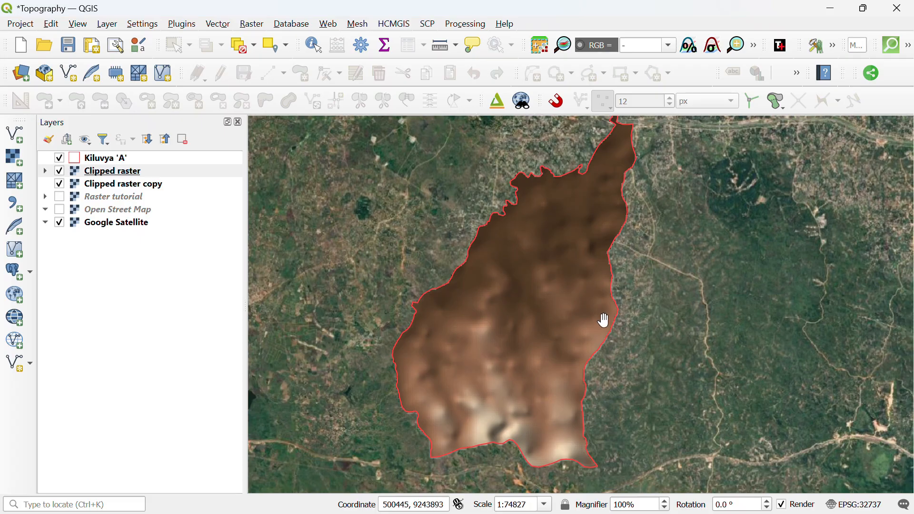
{"action": "left_click_drag", "start_coordinate": [604, 318], "coordinate": [575, 327]}
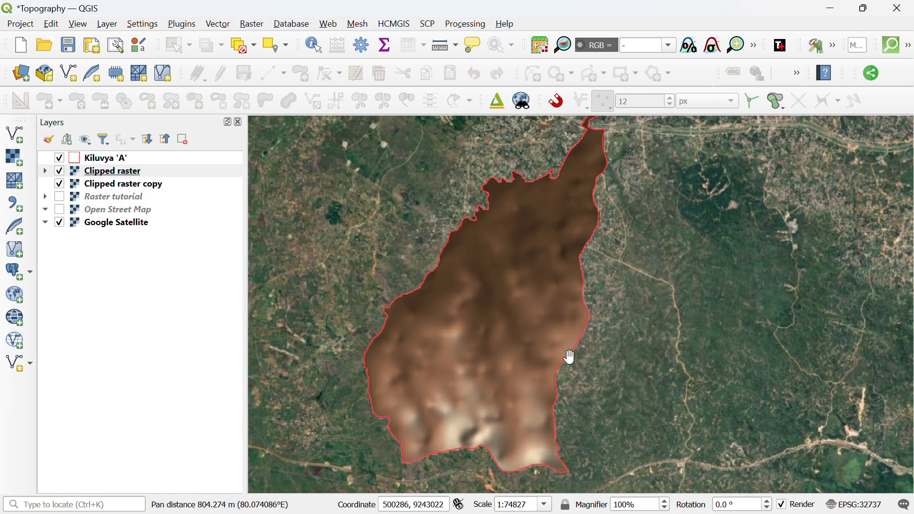
{"action": "scroll", "coordinate": [569, 358], "scroll_direction": "down", "scroll_amount": 1}
{"action": "scroll", "coordinate": [538, 402], "scroll_direction": "up", "scroll_amount": 1}
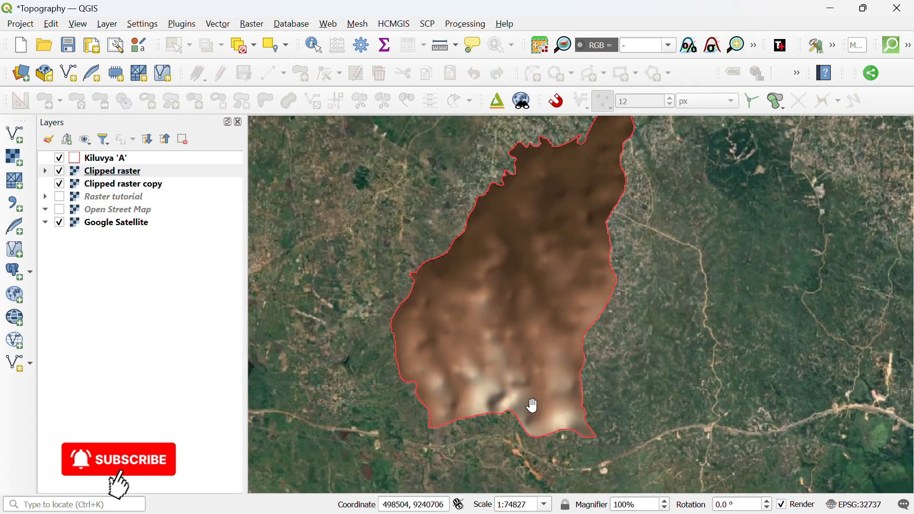
{"action": "left_click_drag", "start_coordinate": [535, 364], "coordinate": [535, 395]}
{"action": "left_click_drag", "start_coordinate": [550, 331], "coordinate": [549, 341]}
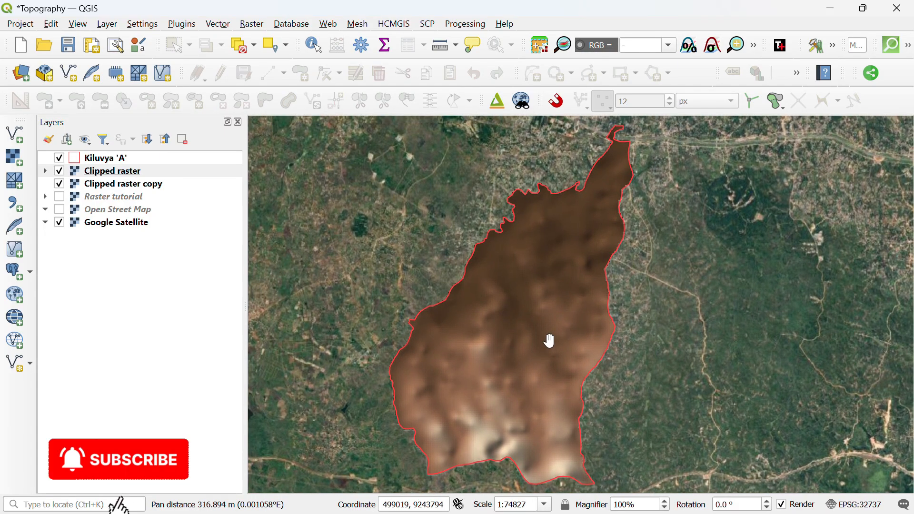